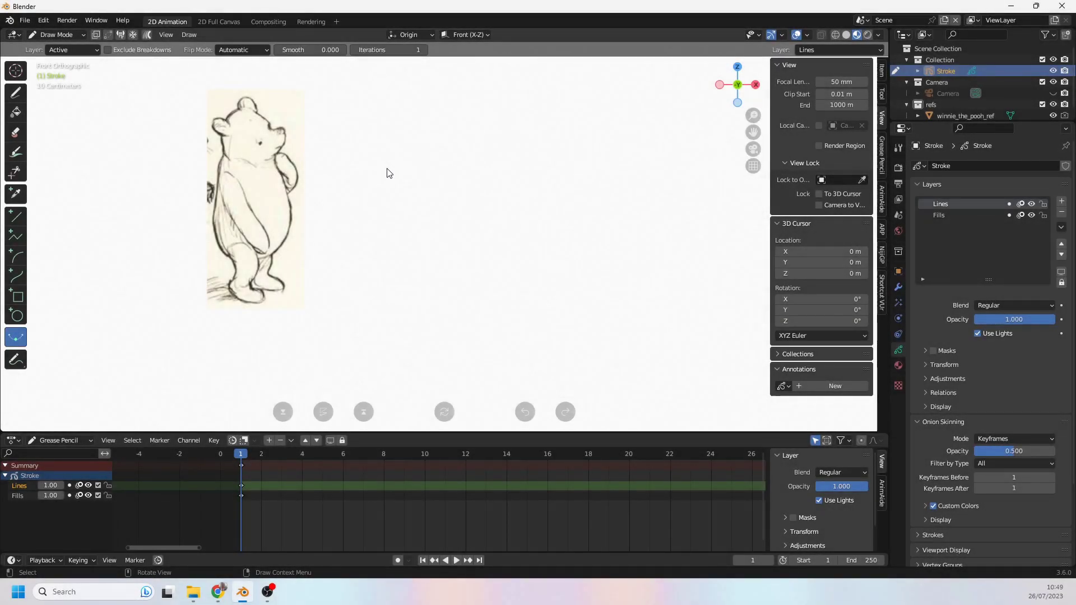
Step: Trace the bear's body over the reference sketch as a rounded, egg-shaped outline
mouse_move(386, 173)
shift+middle_down()
mouse_move(410, 327)
mouse_move(388, 249)
mouse_move(427, 189)
shift+middle_up()
drag(327, 173, 324, 169)
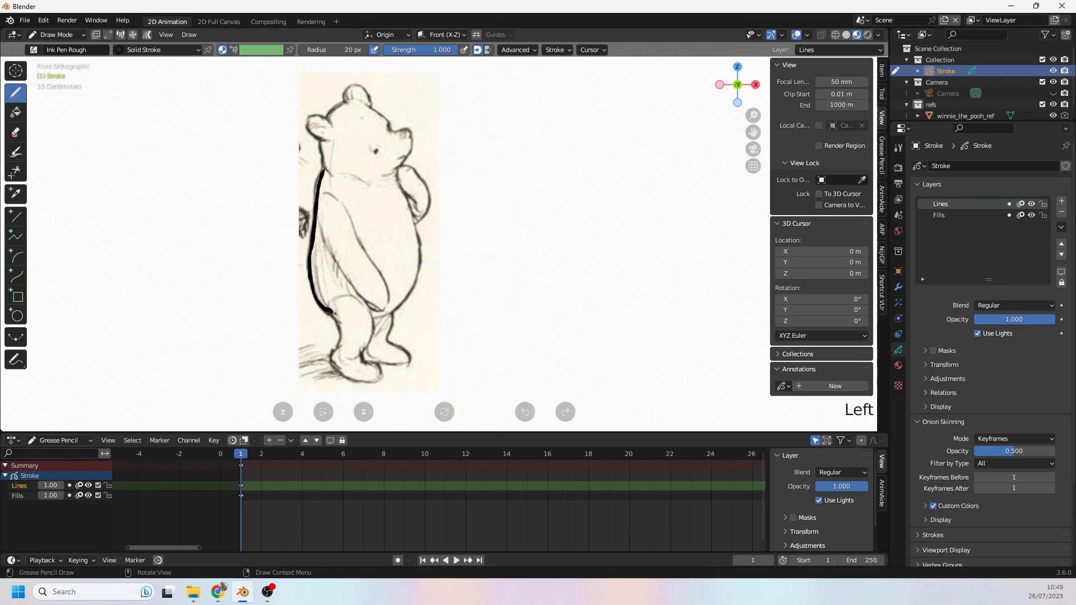
drag(379, 314, 413, 285)
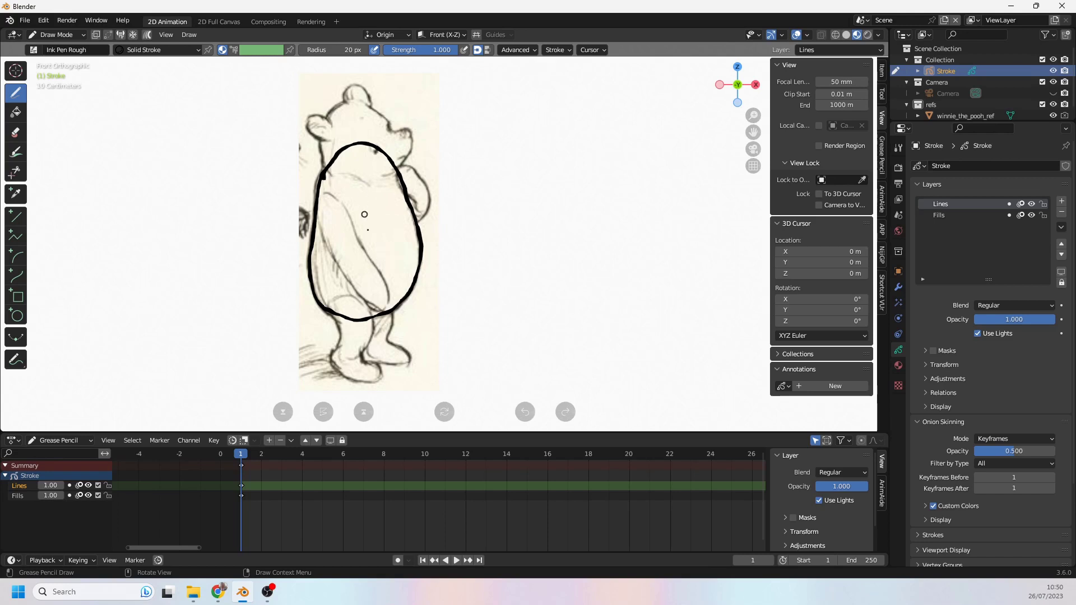
Step: Rename the Lines layer to "body"
click(25, 493)
click(24, 494)
click(35, 510)
click(25, 486)
double_click(25, 486)
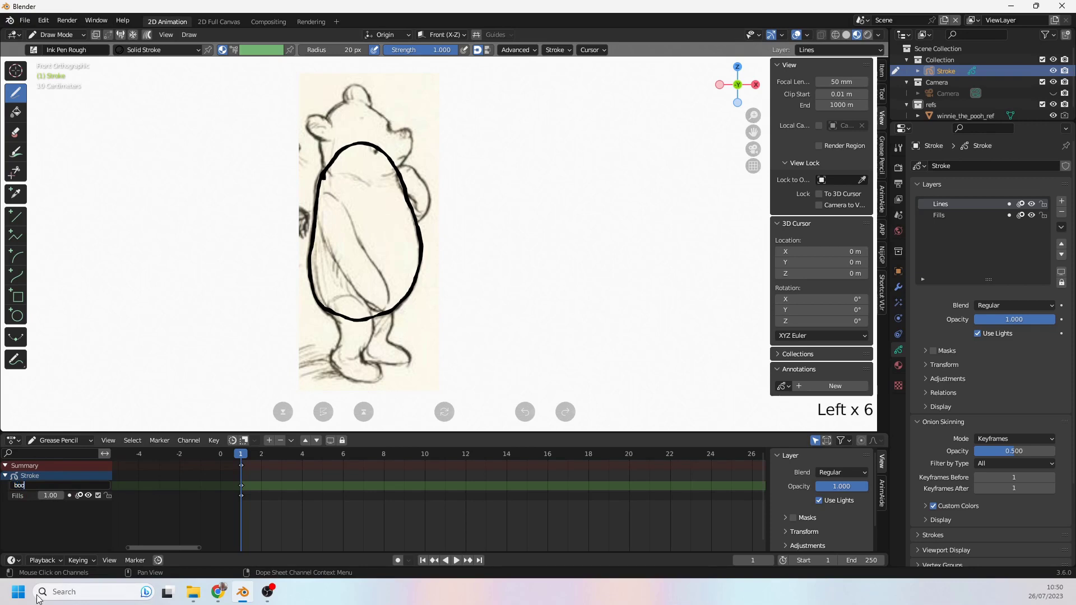
key(Return)
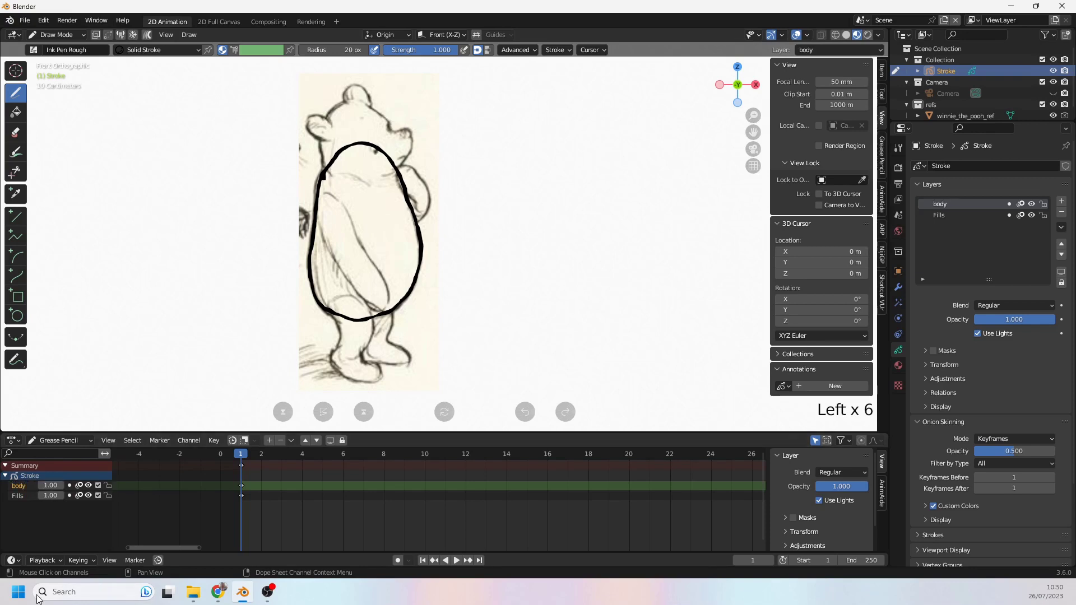
Step: Toggle the visibility of the body layer off and on to check what it holds
click(86, 490)
click(86, 491)
click(87, 491)
click(86, 491)
click(88, 487)
click(88, 487)
click(87, 487)
click(88, 487)
click(88, 485)
Step: Remove the Fills layer from the grease pencil object
click(19, 495)
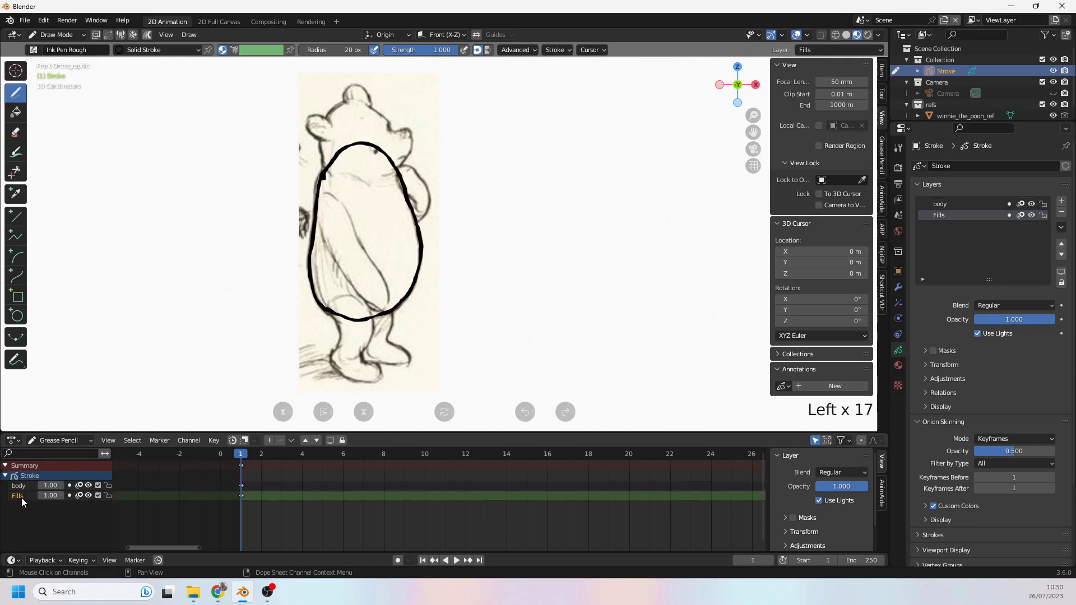
click(20, 498)
double_click(19, 498)
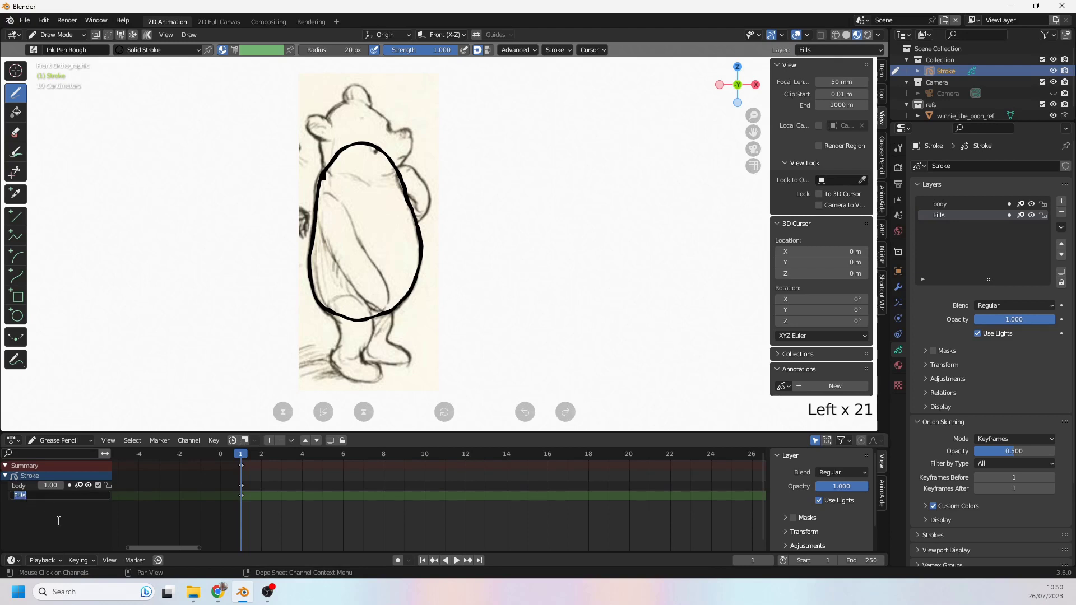
click(24, 487)
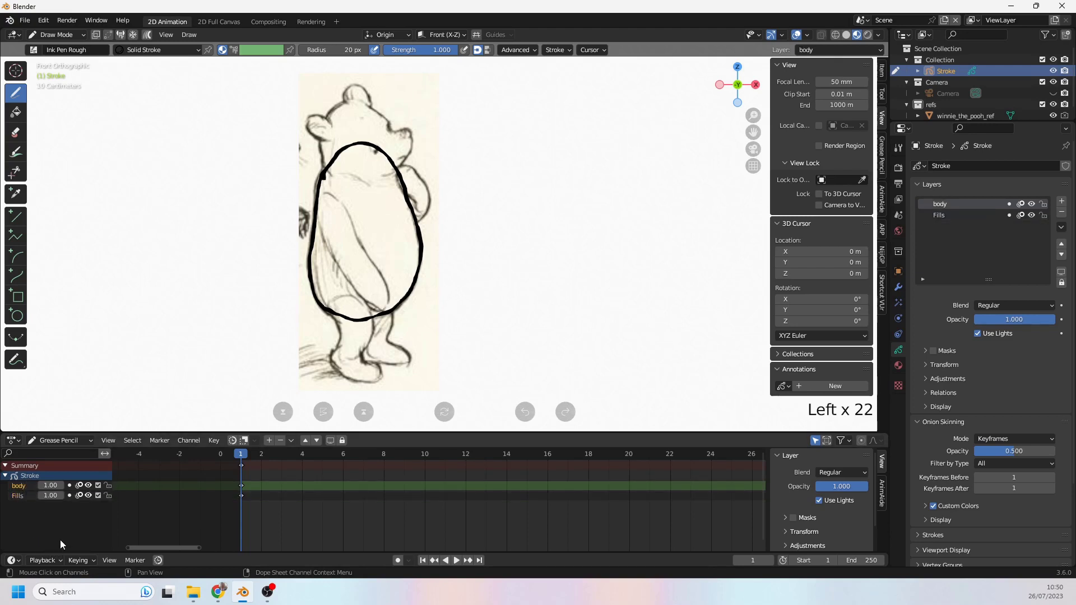
click(25, 497)
click(282, 441)
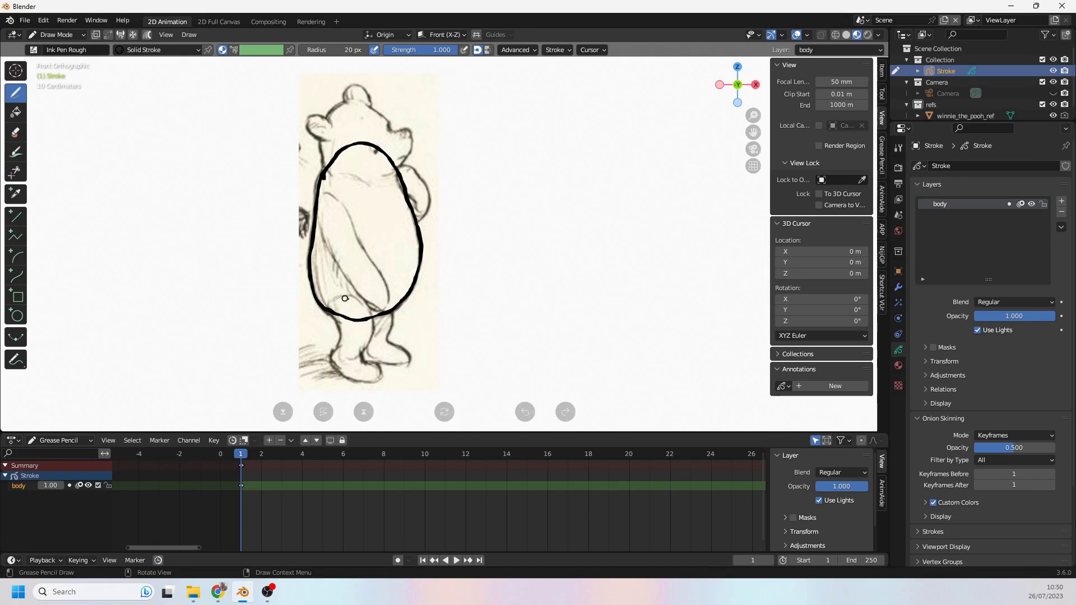
Step: Trace the near leg and foot on the body layer, overlapping the bottom of the body outline
drag(351, 295, 339, 332)
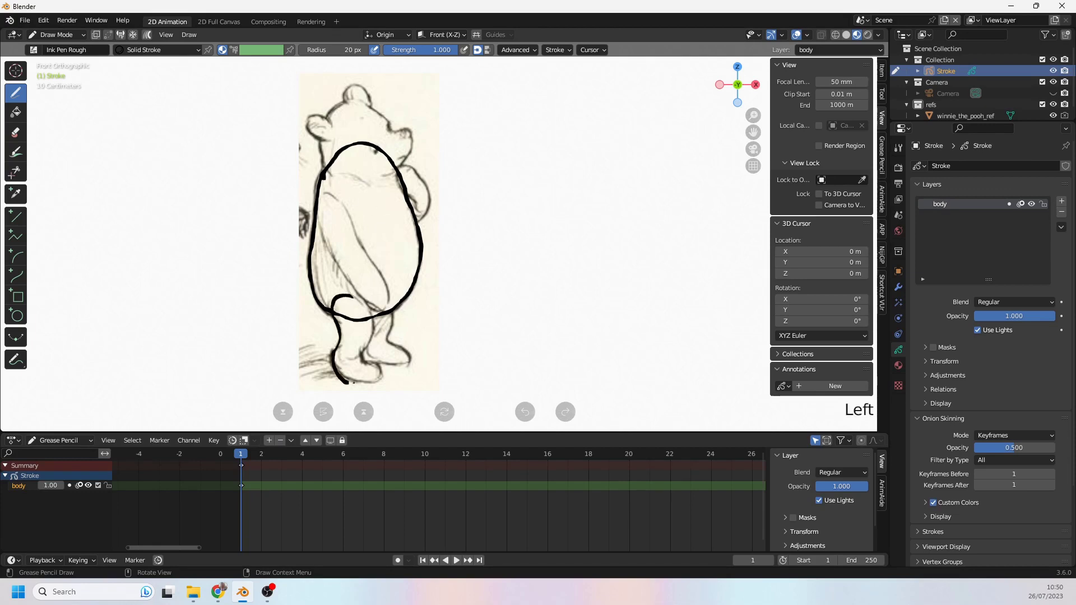
mouse_move(355, 383)
mouse_down()
mouse_move(383, 369)
mouse_move(356, 298)
mouse_up()
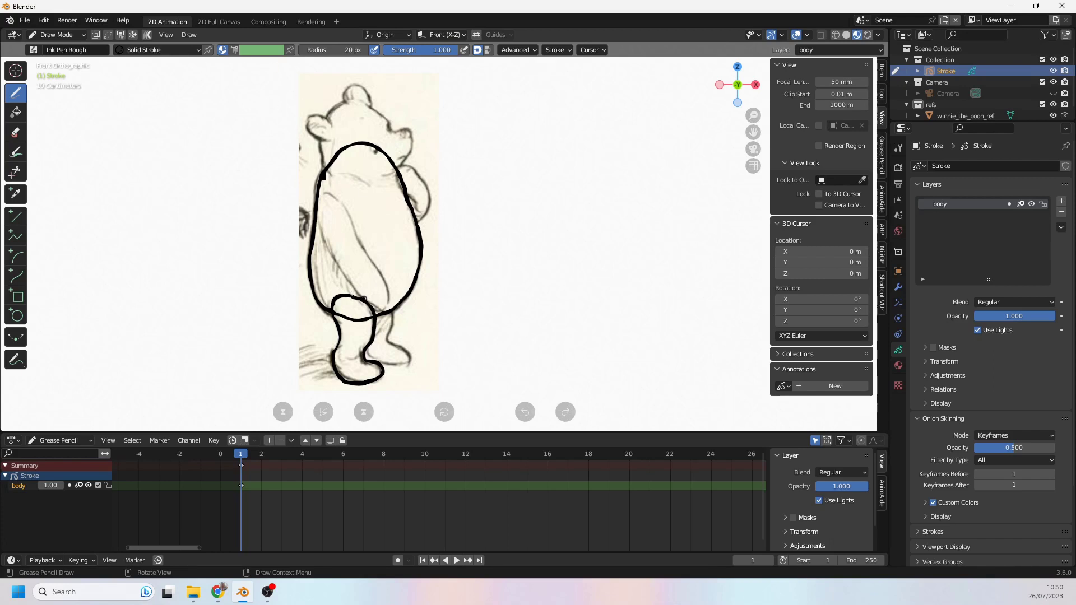
Step: Select the leg outline in Edit Mode and inspect the spot where its two ends meet
key(Tab)
click(372, 308)
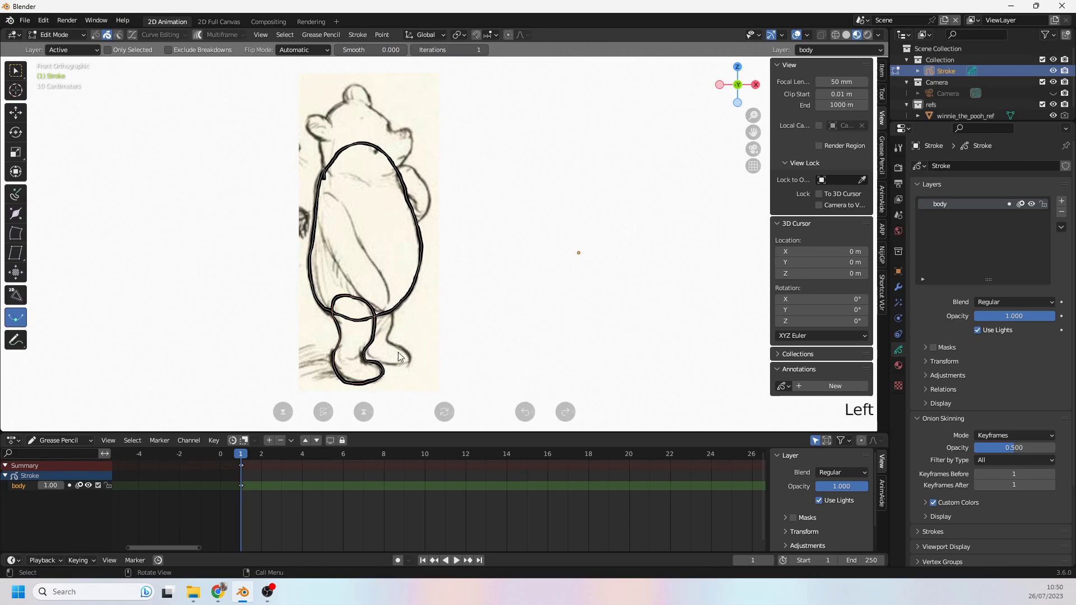
key(KP_Decimal)
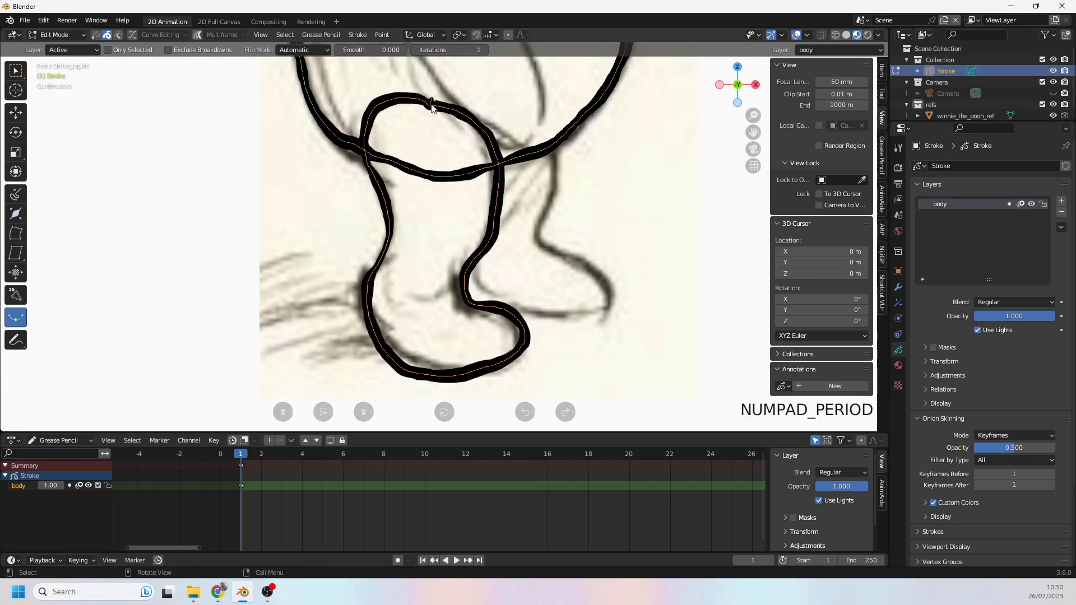
key(ctrl+z)
shift+middle_drag(398, 100, 367, 199)
shift+middle_drag(366, 213, 463, 221)
ctrl+middle_drag(462, 220, 384, 181)
Step: Switch to Draw Mode and enable automatic merging of strokes
click(51, 35)
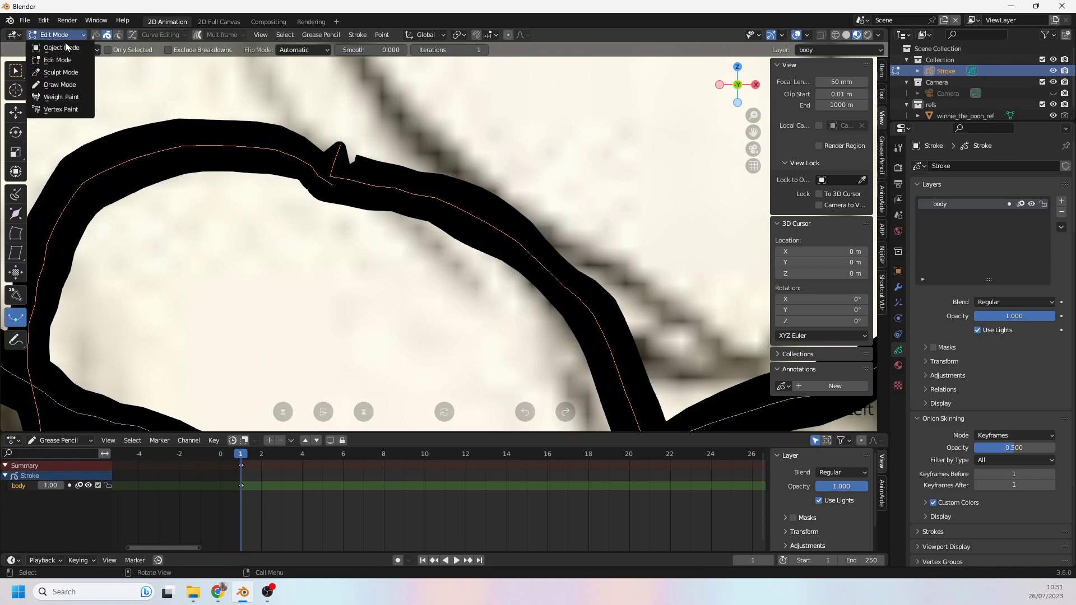
click(66, 84)
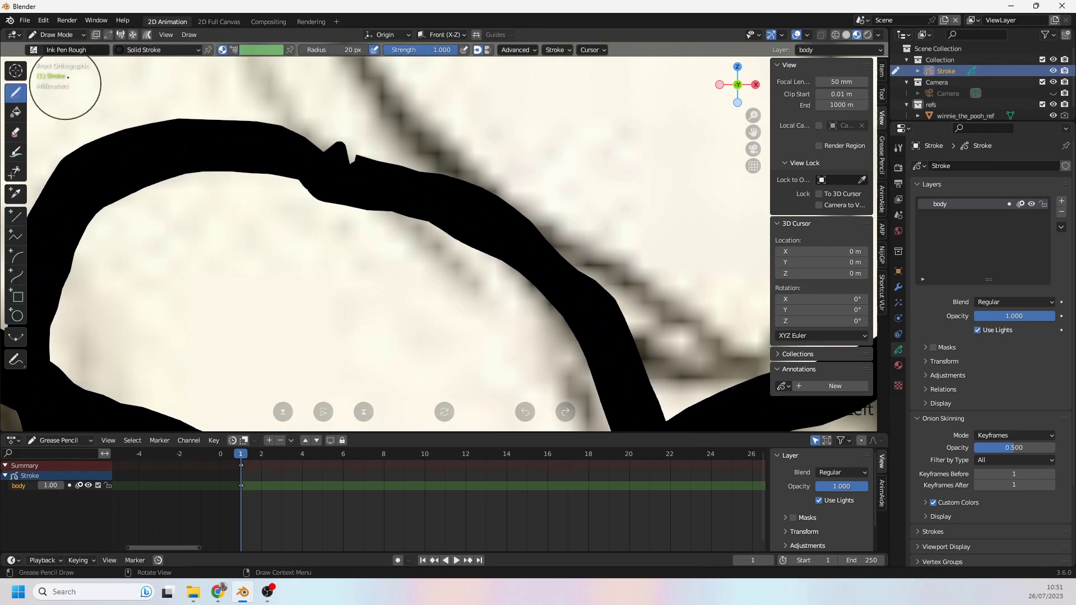
click(106, 34)
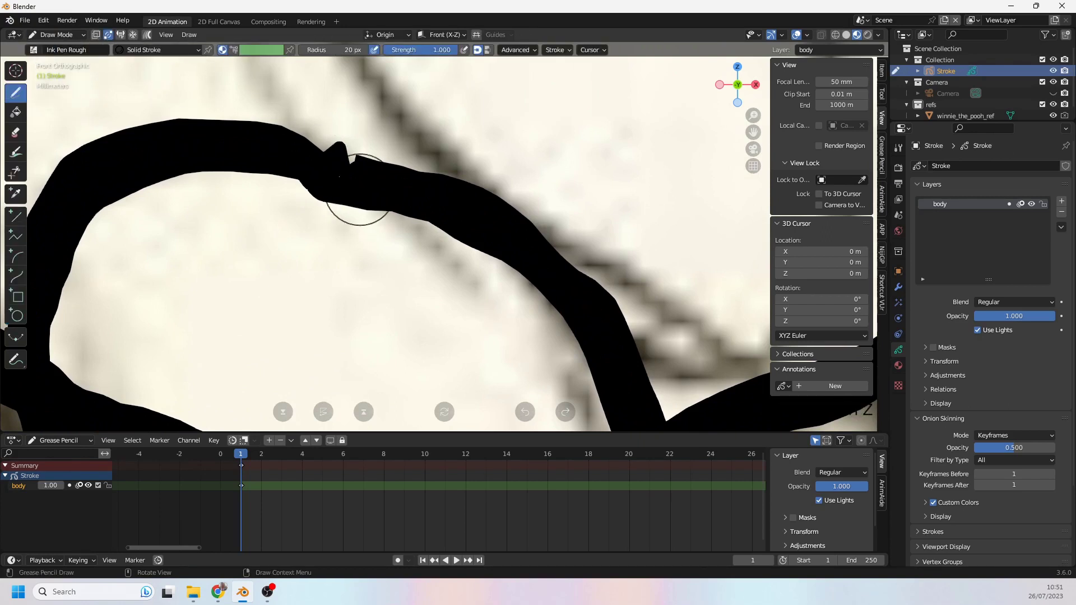
Step: Close the leg outline into a cyclic stroke in Edit Mode
click(62, 35)
click(72, 61)
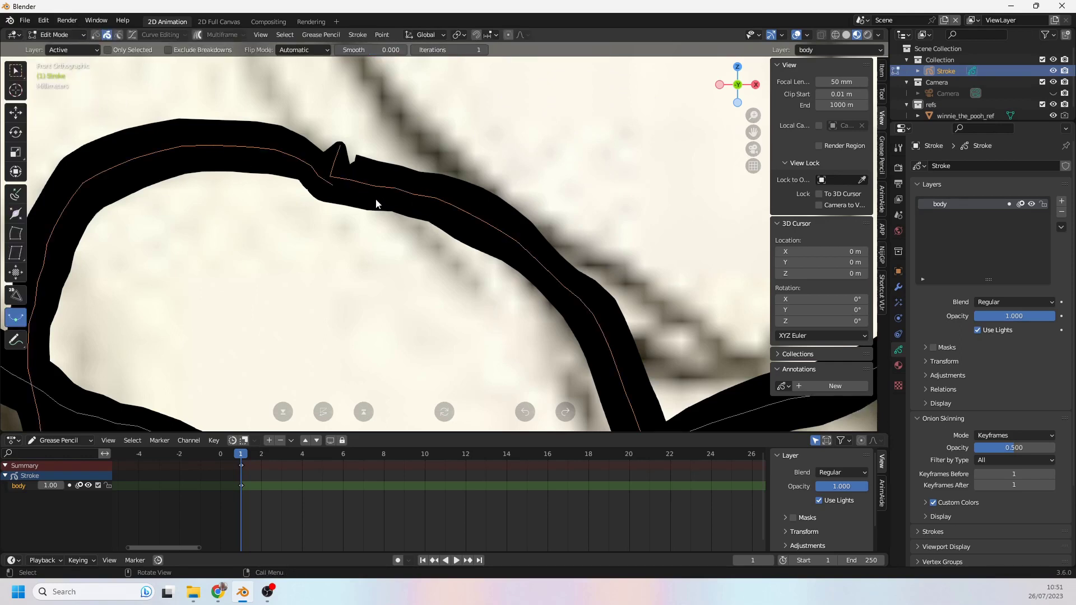
key(f)
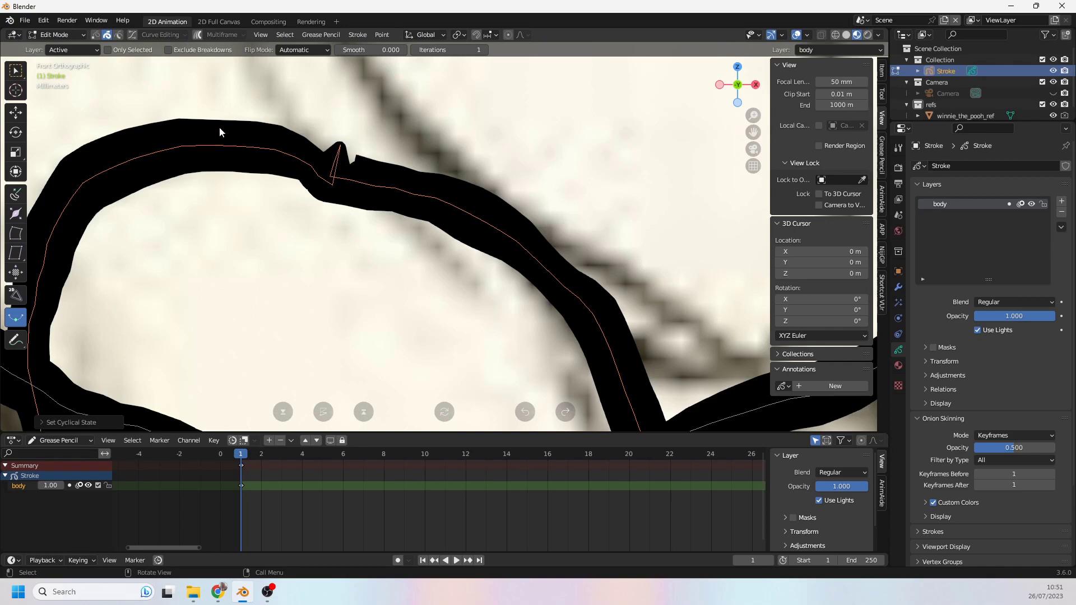
Step: Smooth out the kink at the top of the leg outline in Sculpt Mode using the Smooth brush at 92 px radius
click(59, 34)
click(70, 73)
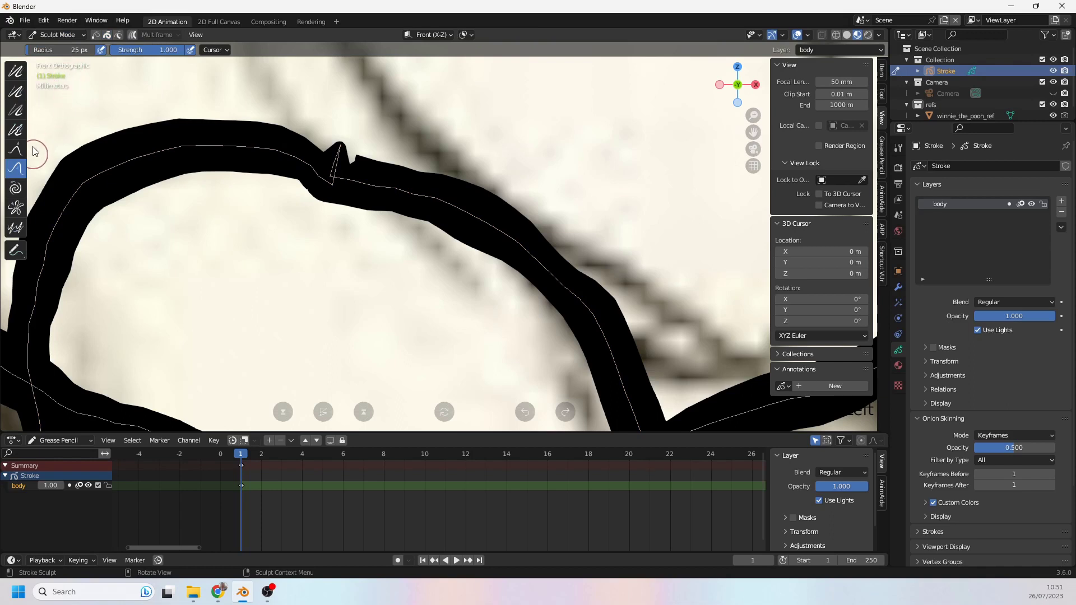
click(15, 70)
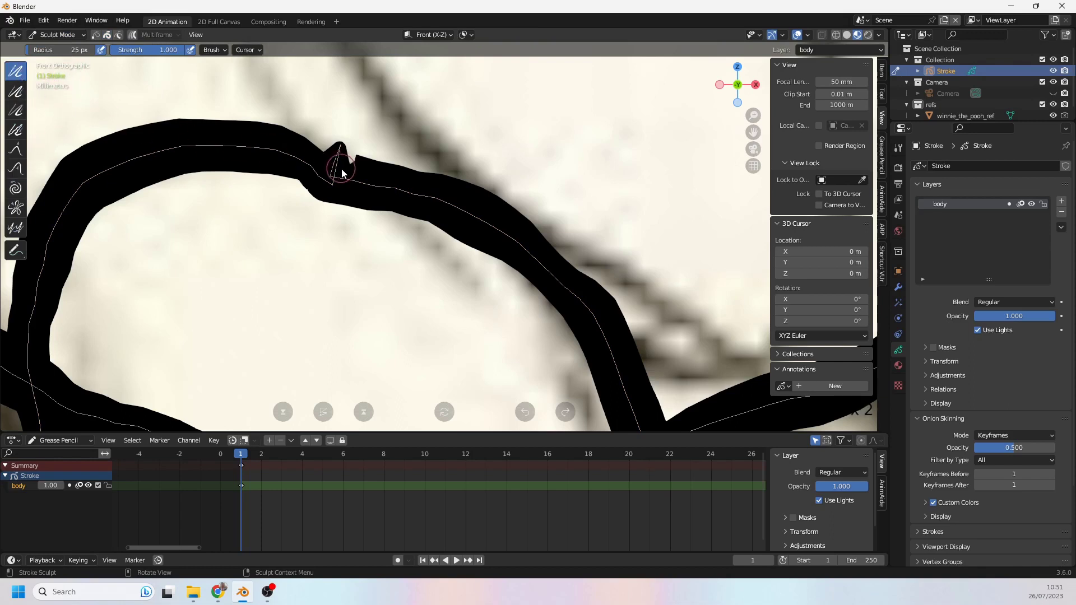
key(f)
click(395, 167)
mouse_move(353, 155)
mouse_down()
mouse_move(330, 169)
mouse_move(372, 184)
mouse_move(348, 190)
mouse_move(362, 194)
mouse_move(317, 173)
mouse_move(348, 210)
mouse_move(341, 196)
mouse_move(364, 180)
mouse_move(350, 167)
mouse_move(336, 173)
mouse_move(355, 175)
mouse_move(297, 161)
mouse_move(340, 180)
mouse_up()
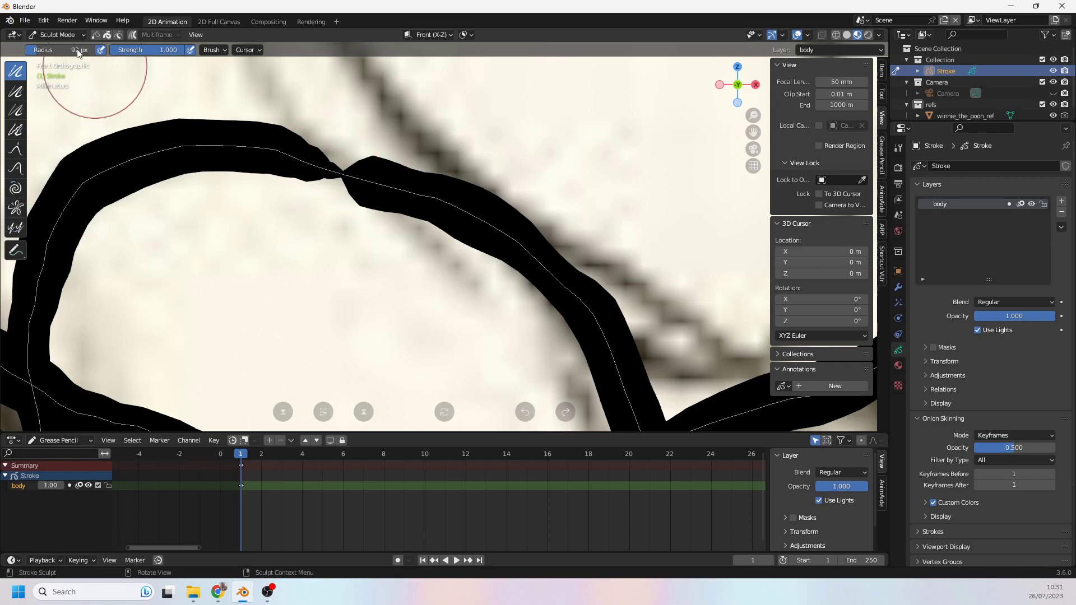
Step: Thicken the pinched point at the leg outline's join, using point selection in Edit Mode
click(62, 35)
click(68, 63)
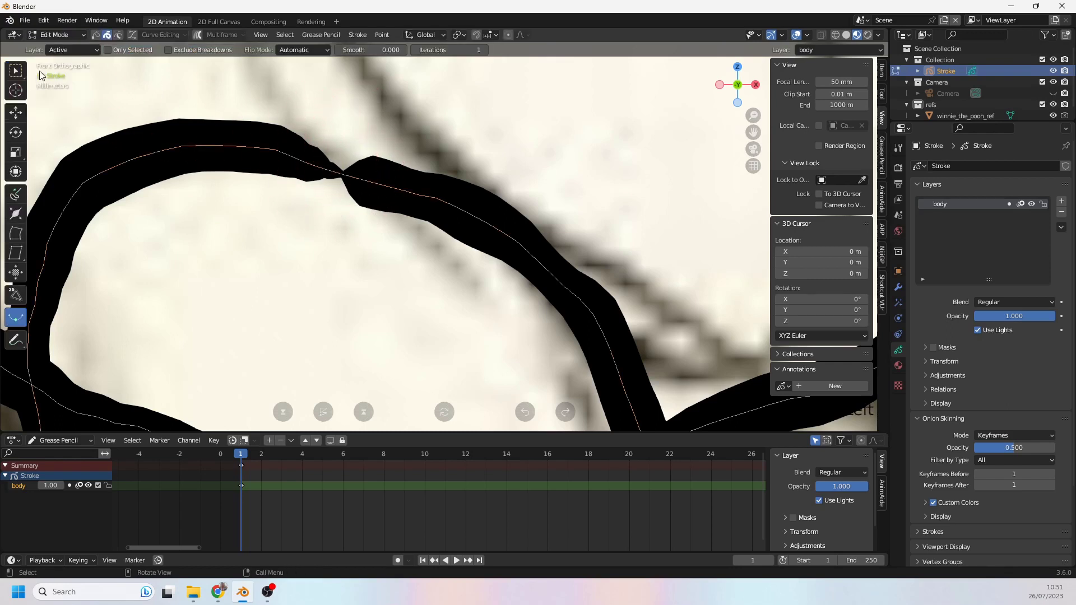
drag(21, 70, 72, 74)
click(95, 35)
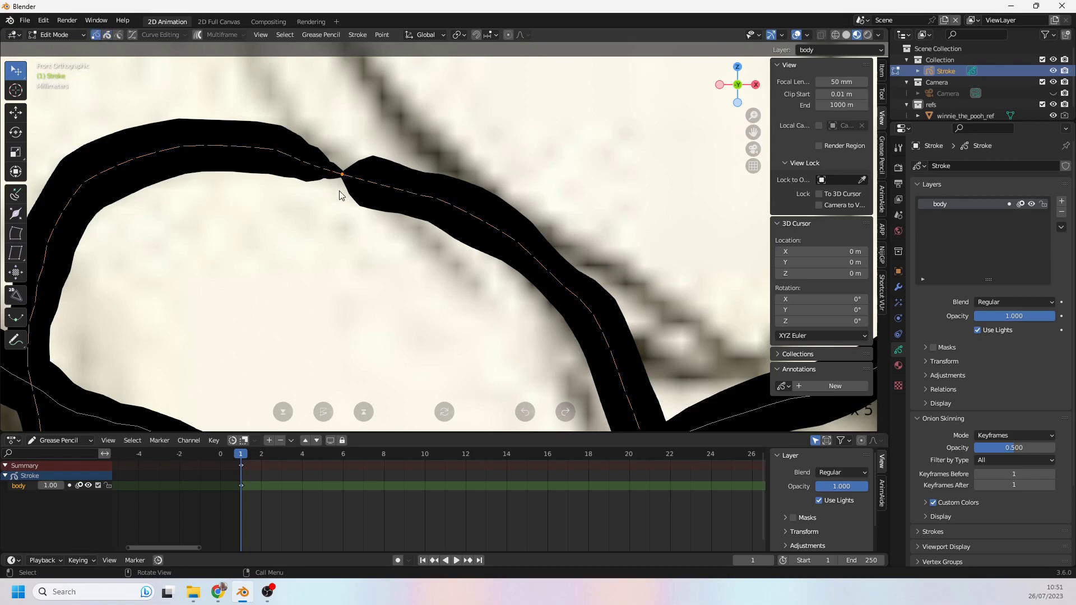
key(alt+s)
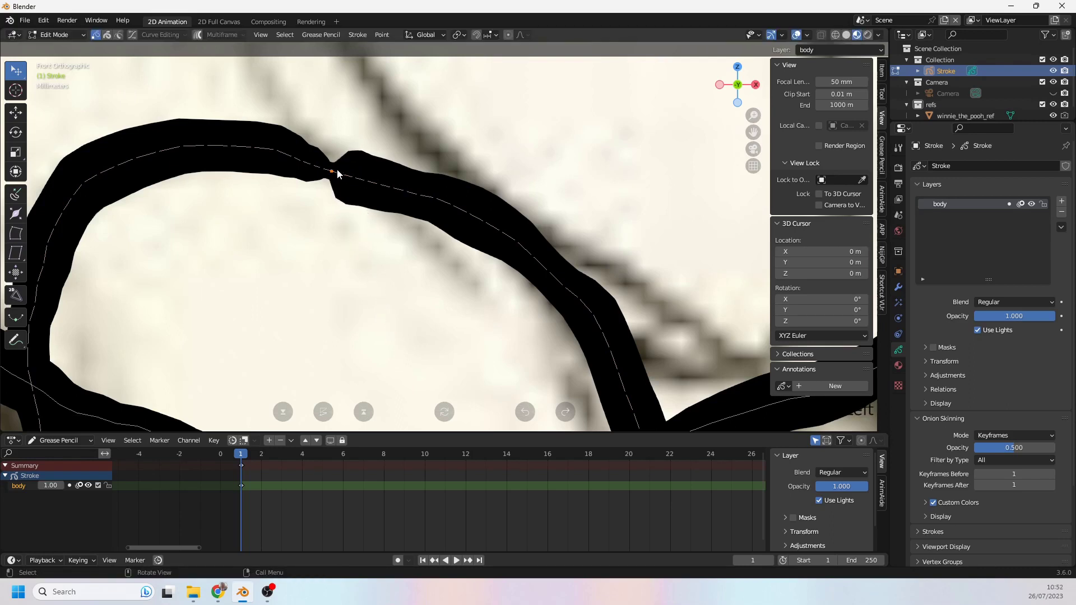
click(348, 214)
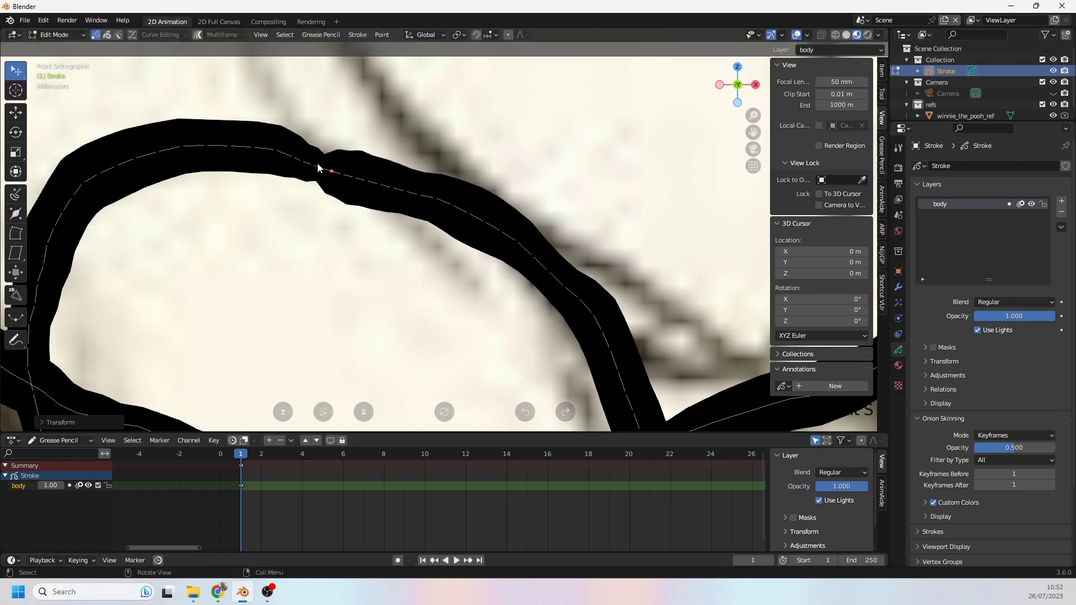
Step: Thicken the remaining thin points beside the join one by one to even out the leg outline's width
click(321, 168)
key(alt+s)
click(328, 194)
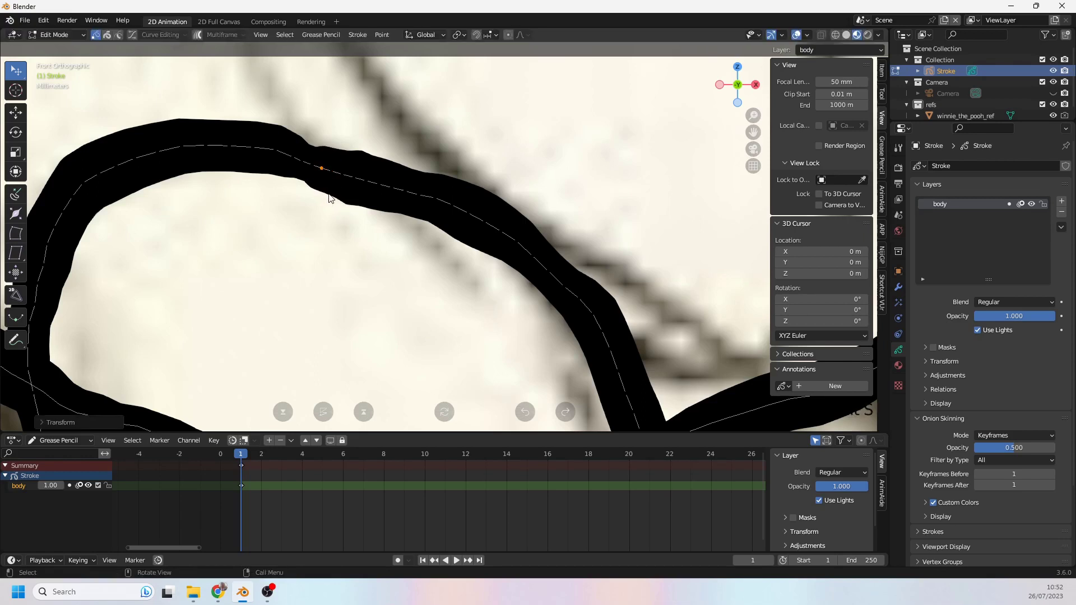
key(alt+s)
click(308, 166)
key(alt+s)
click(306, 181)
key(alt+s)
click(310, 181)
Step: Switch to Sculpt Mode and choose the Thickness brush
click(56, 34)
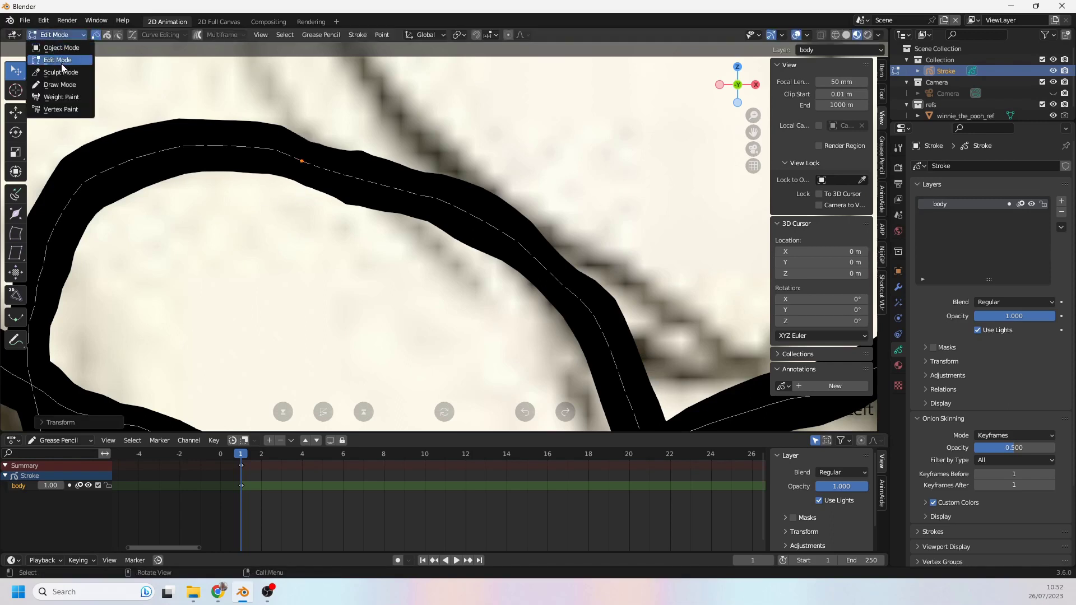
click(56, 63)
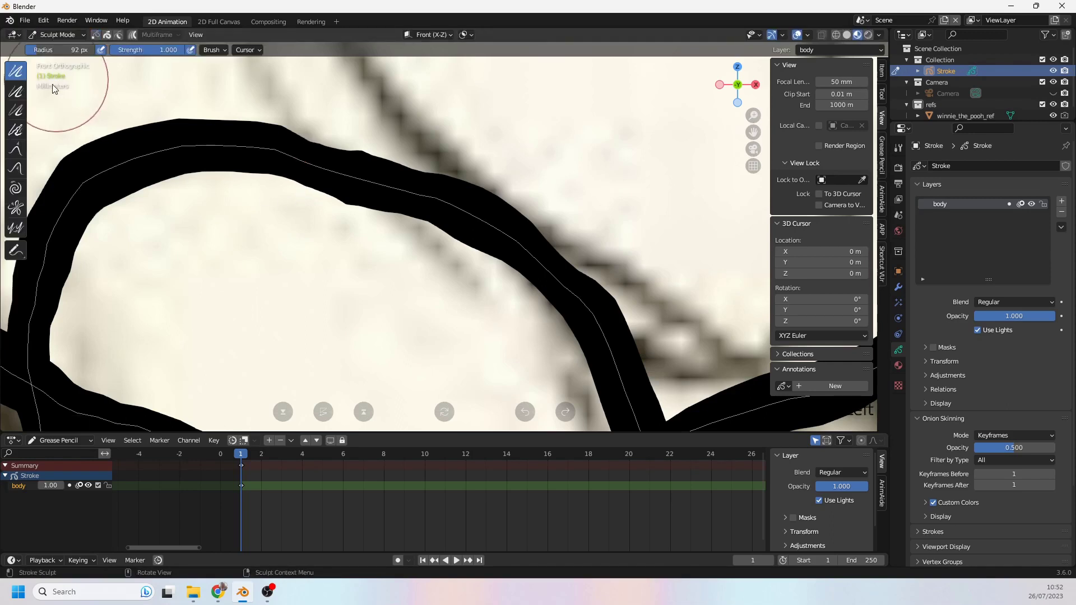
click(13, 90)
mouse_move(241, 150)
mouse_down()
mouse_move(348, 175)
mouse_move(284, 152)
mouse_move(168, 144)
mouse_move(394, 202)
mouse_up()
key(ctrl+z)
key(ctrl+z)
key(ctrl+z)
key(ctrl+z)
Step: Set the brush to 88 px radius and 0.103 strength and thicken the thin section at the top of the leg outline
key(f)
click(343, 238)
key(shift+s)
key(Escape)
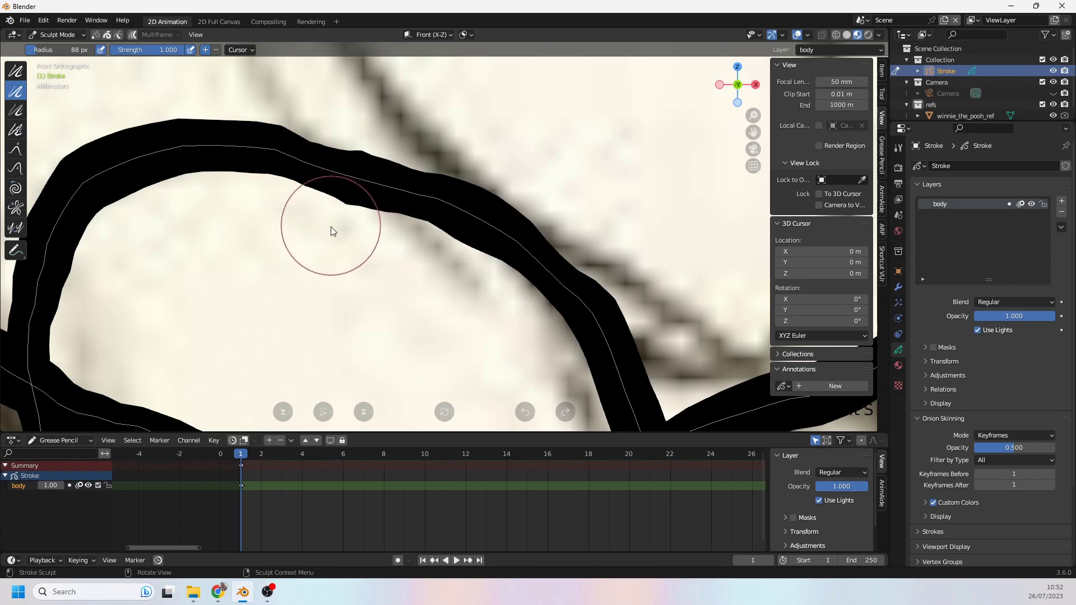
key(shift+f)
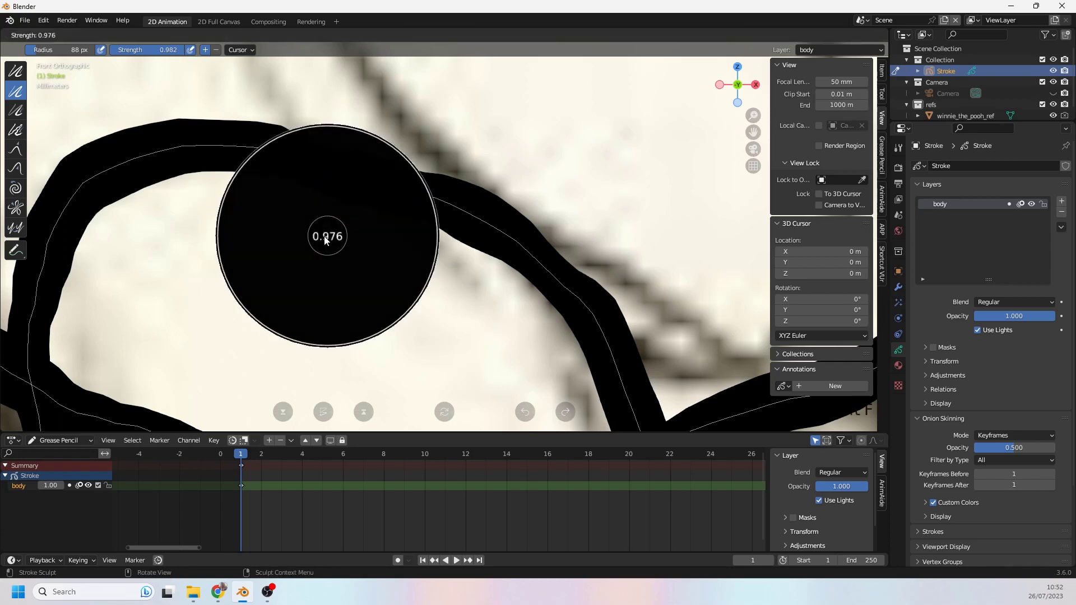
click(243, 241)
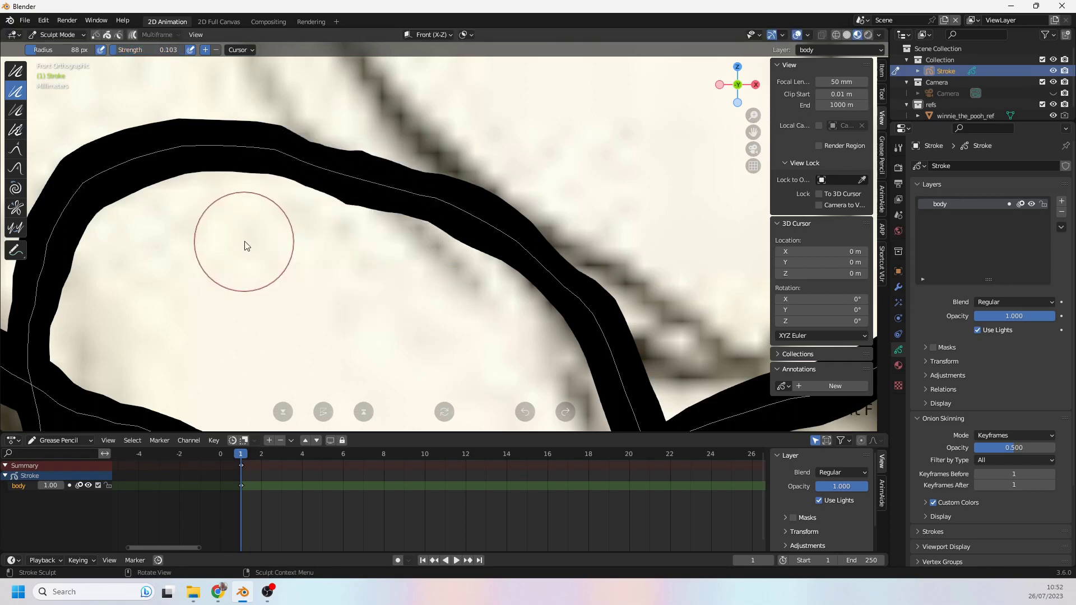
mouse_move(292, 178)
mouse_down()
mouse_move(338, 177)
mouse_move(283, 160)
mouse_move(380, 166)
mouse_move(322, 153)
mouse_move(432, 196)
mouse_move(360, 180)
mouse_up()
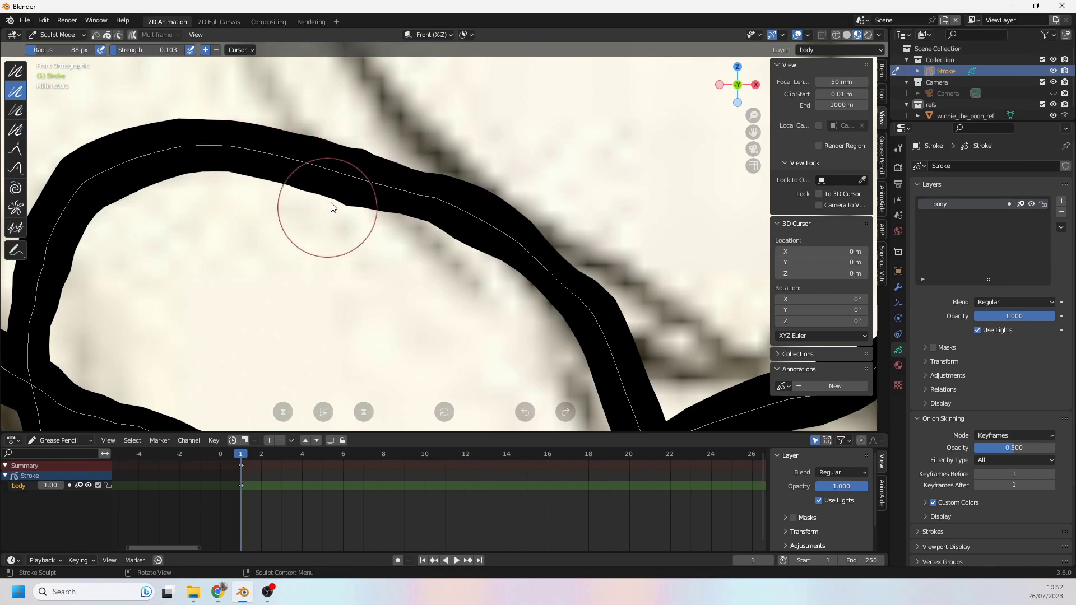
Step: Draw freehand annotation strokes over the body and lower leg, undoing the last one
mouse_move(379, 309)
ctrl+middle_down()
mouse_move(372, 285)
mouse_move(360, 312)
mouse_move(428, 334)
mouse_move(416, 242)
mouse_move(342, 279)
mouse_move(353, 298)
mouse_move(316, 277)
mouse_move(307, 346)
mouse_move(297, 263)
mouse_move(289, 312)
ctrl+middle_up()
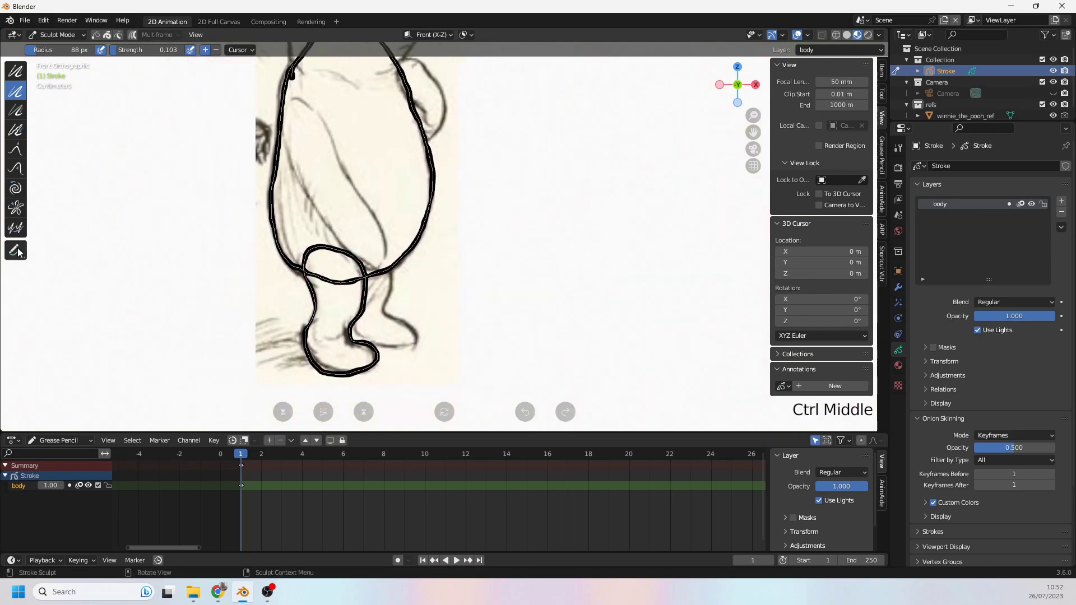
click(16, 250)
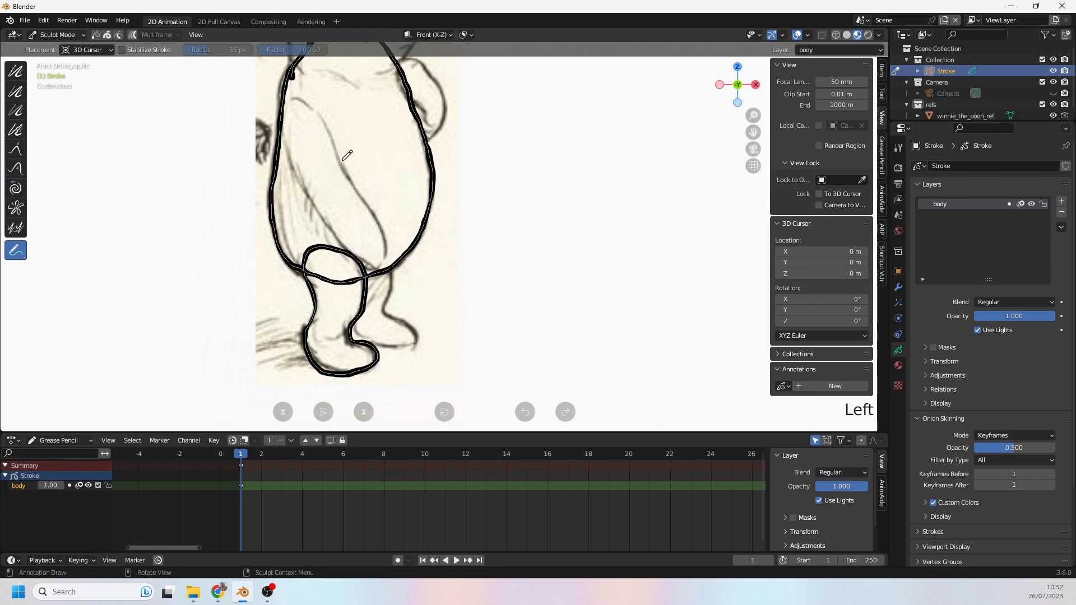
drag(343, 157, 344, 155)
drag(338, 305, 335, 336)
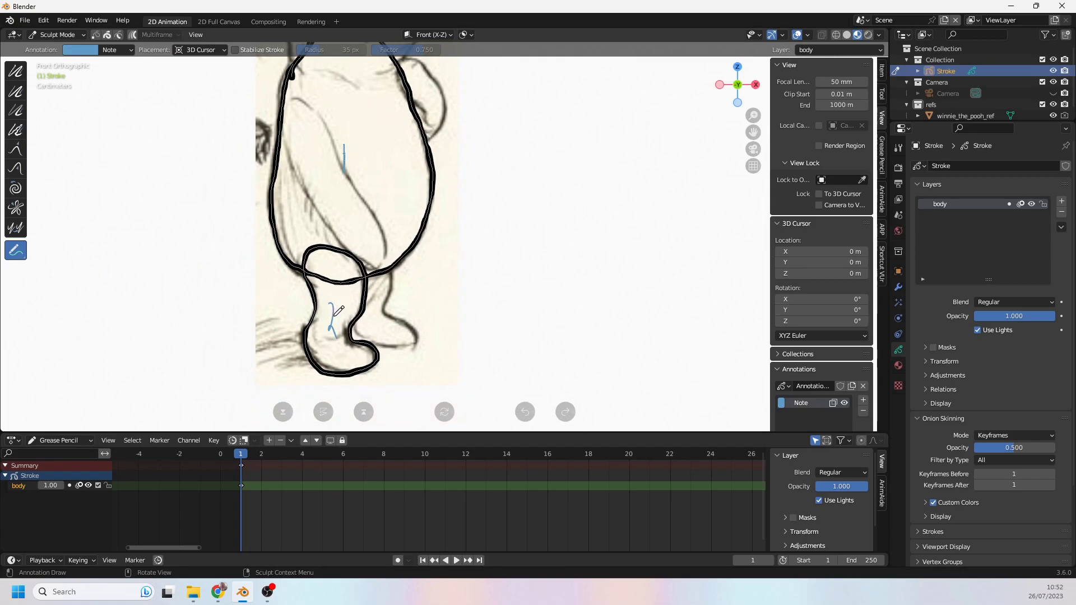
key(ctrl+z)
Step: Switch to Sculpt Mode, enable the stroke selection mask, and choose the Tweak selection tool
key(ctrl+Tab)
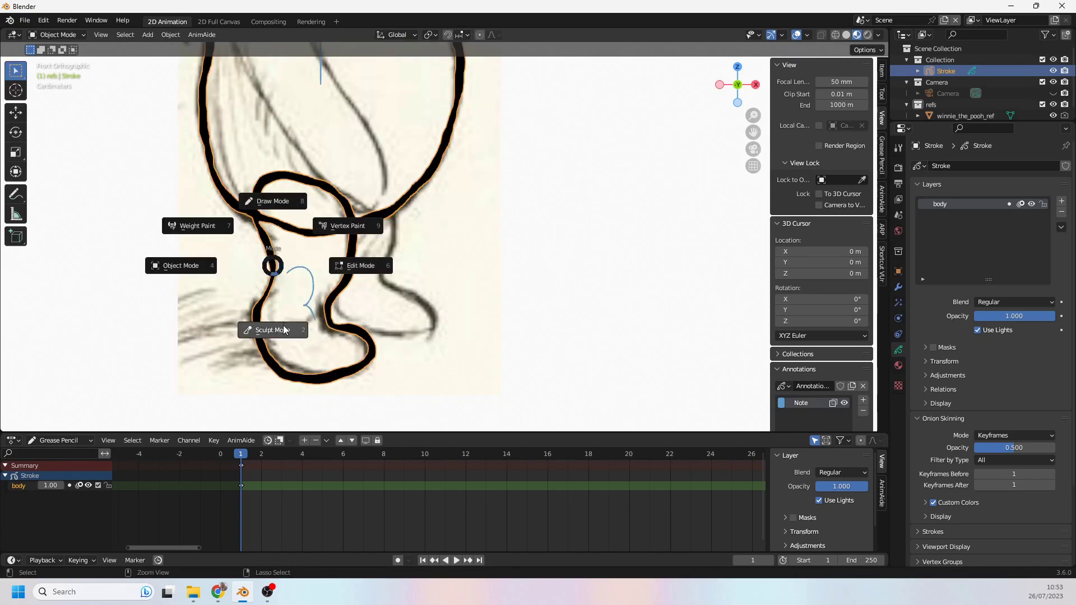
click(284, 328)
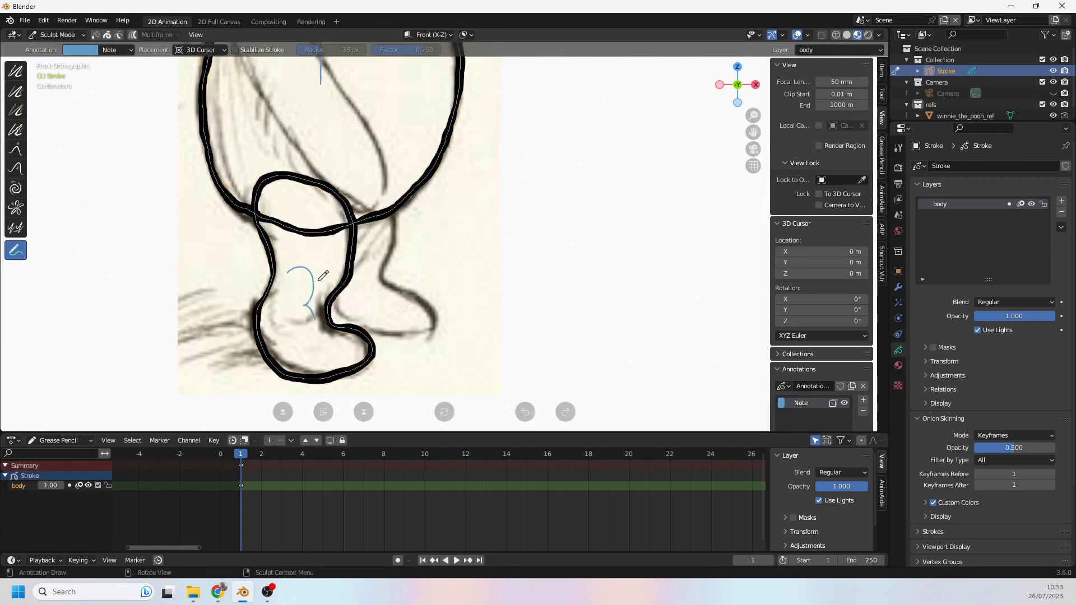
click(108, 35)
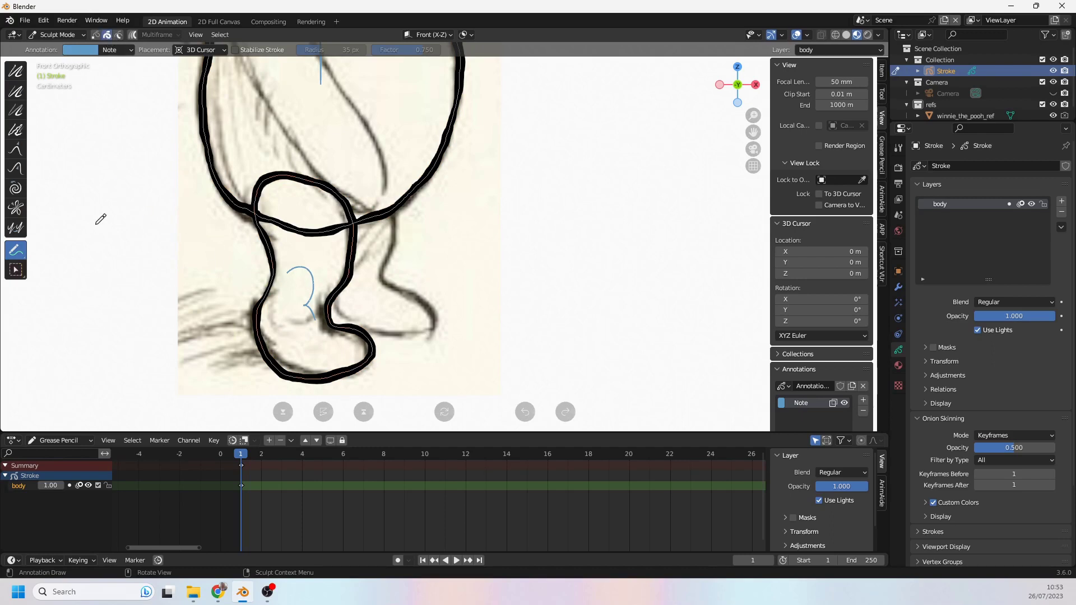
click(16, 271)
key(w)
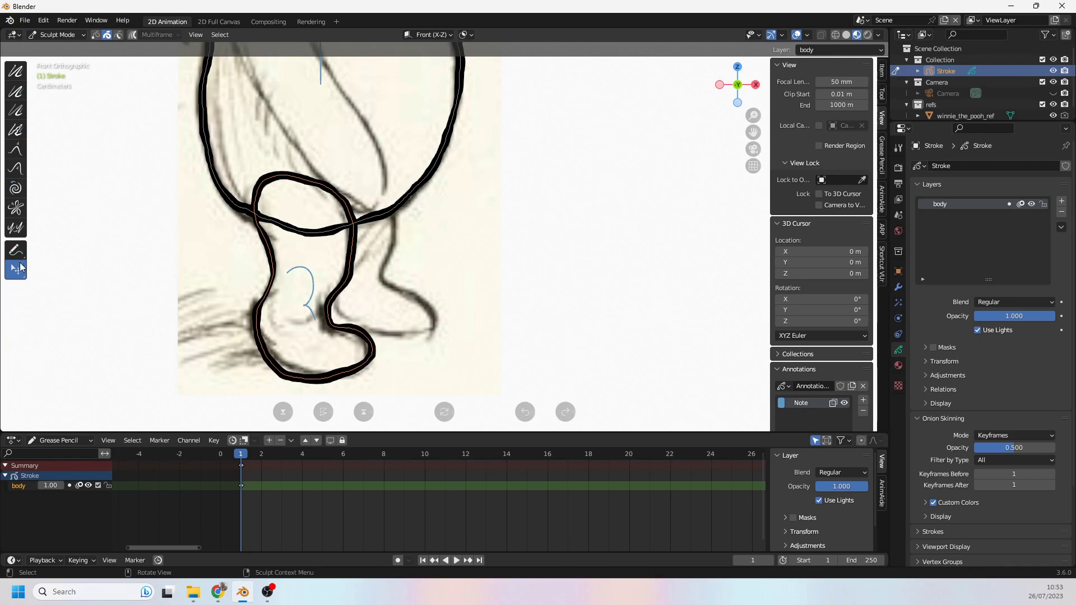
click(16, 271)
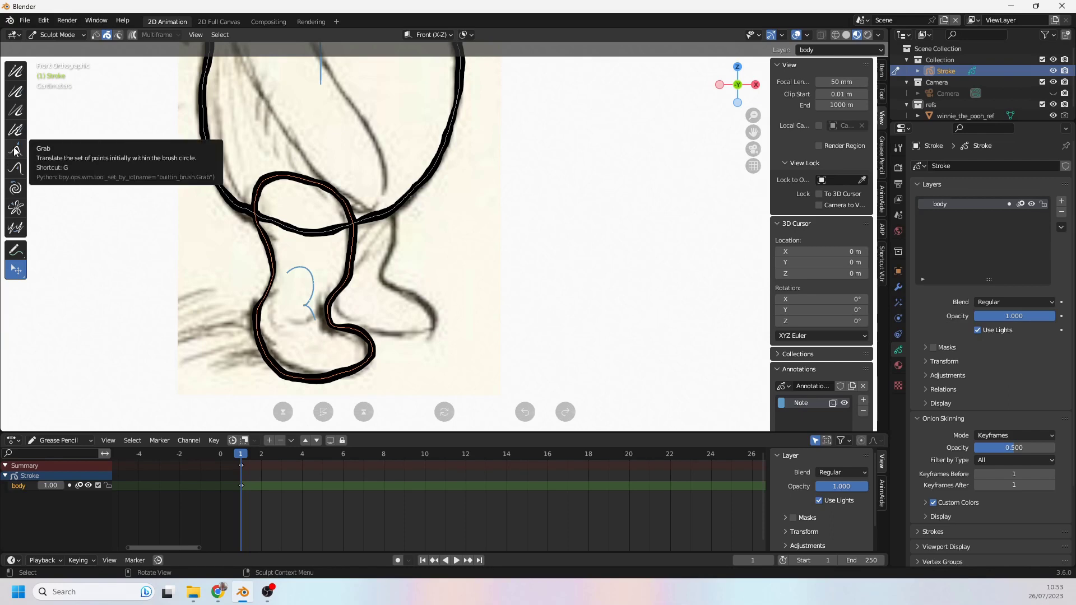
Step: Remove the Tweak selection tool's existing shortcut and assign W to it instead
right_click(16, 250)
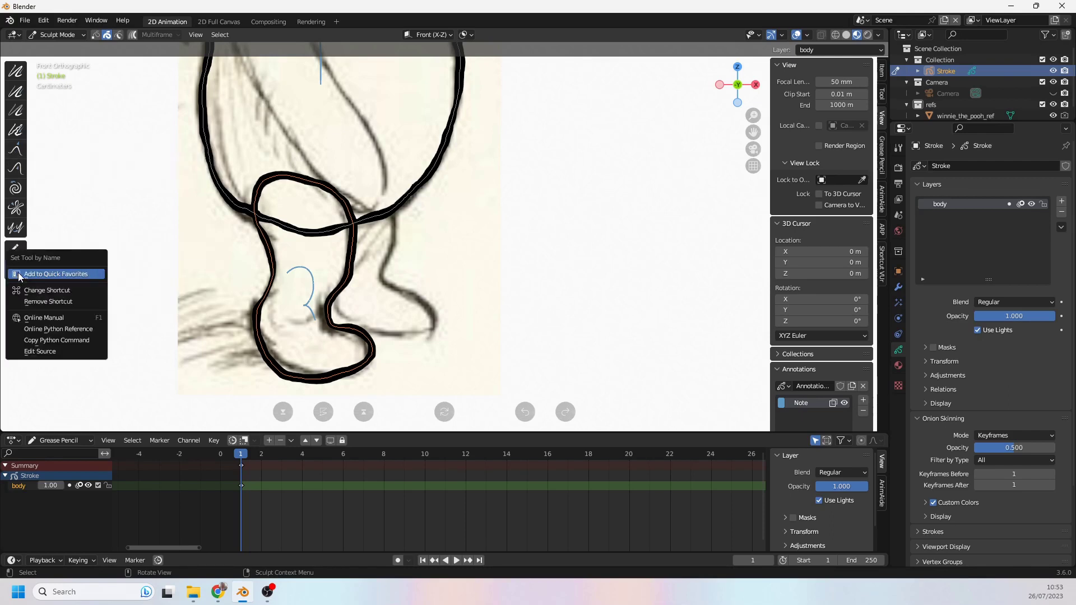
click(46, 303)
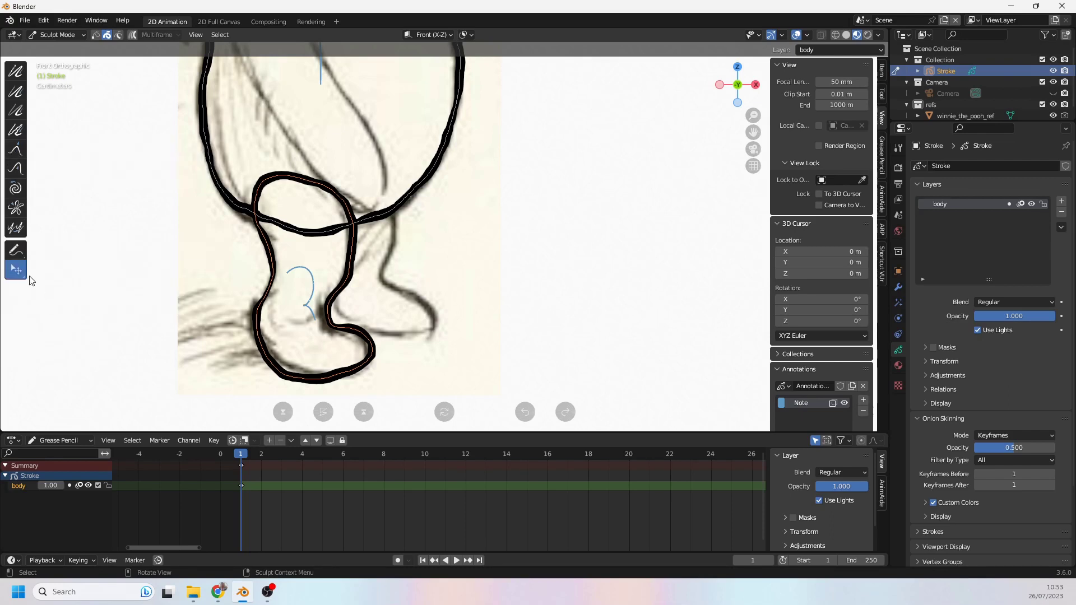
right_click(25, 270)
click(48, 283)
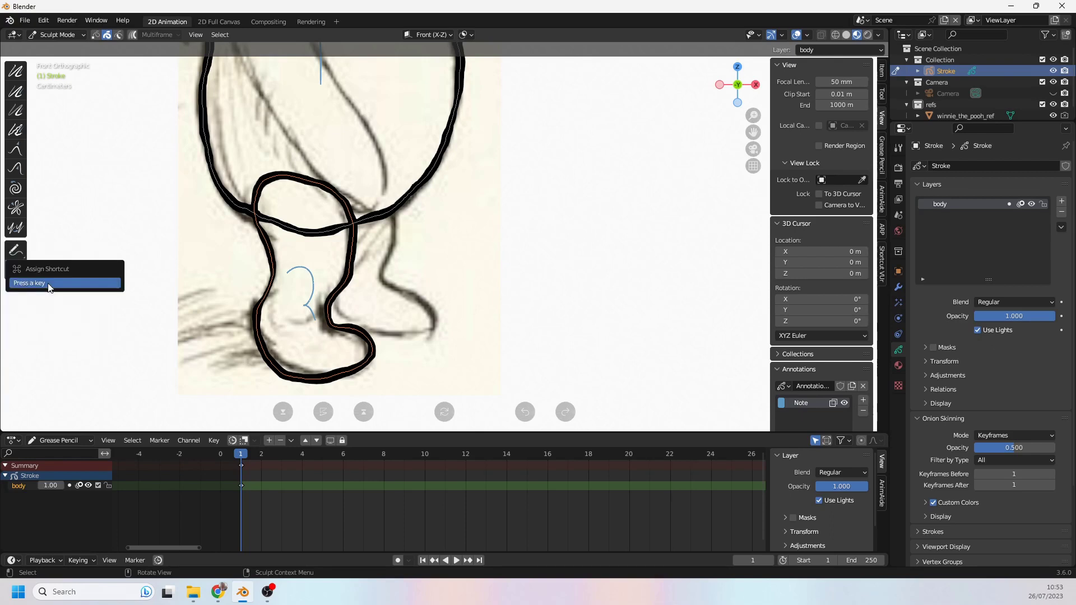
key(w)
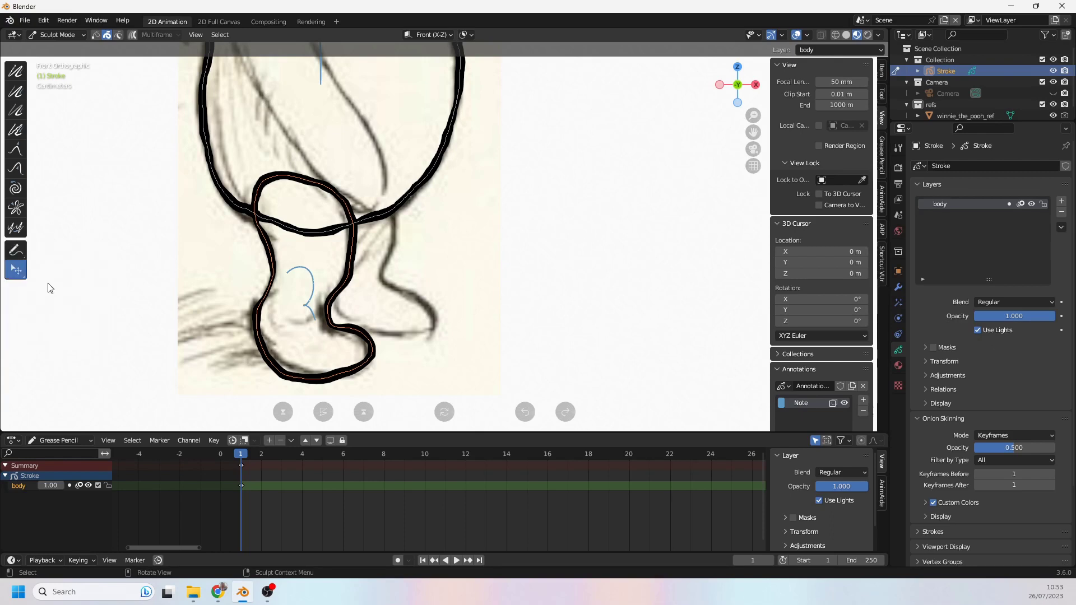
Step: Choose the Grab brush and assign G as its tool shortcut
click(18, 143)
right_click(16, 145)
click(46, 173)
right_click(19, 167)
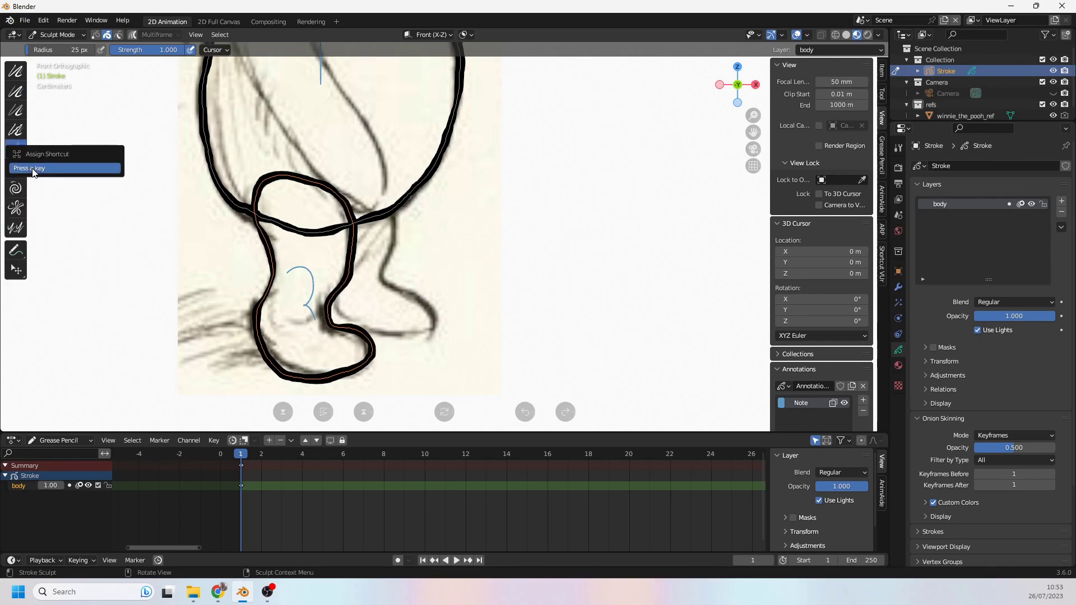
key(g)
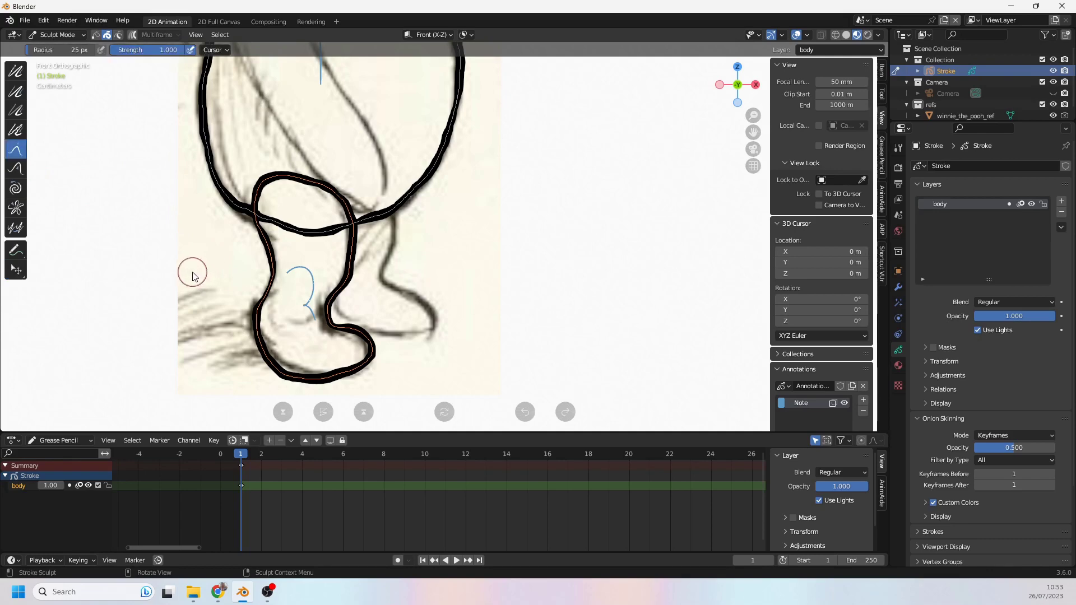
Step: With the leg stroke selected, set the Grab brush to 71 px radius and 0.109 strength
key(w)
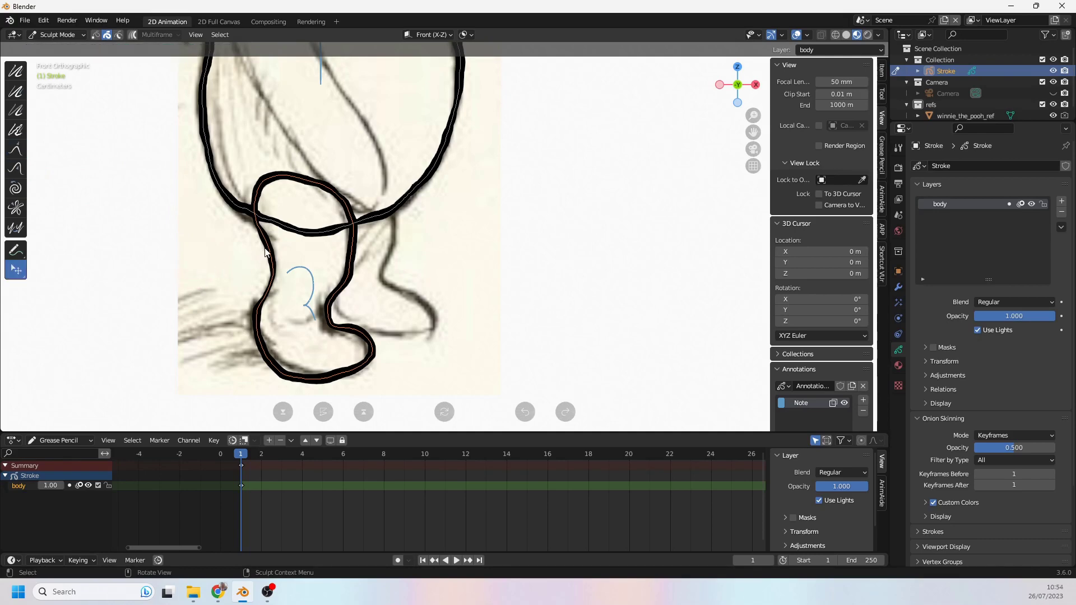
shift+middle_drag(315, 289, 310, 263)
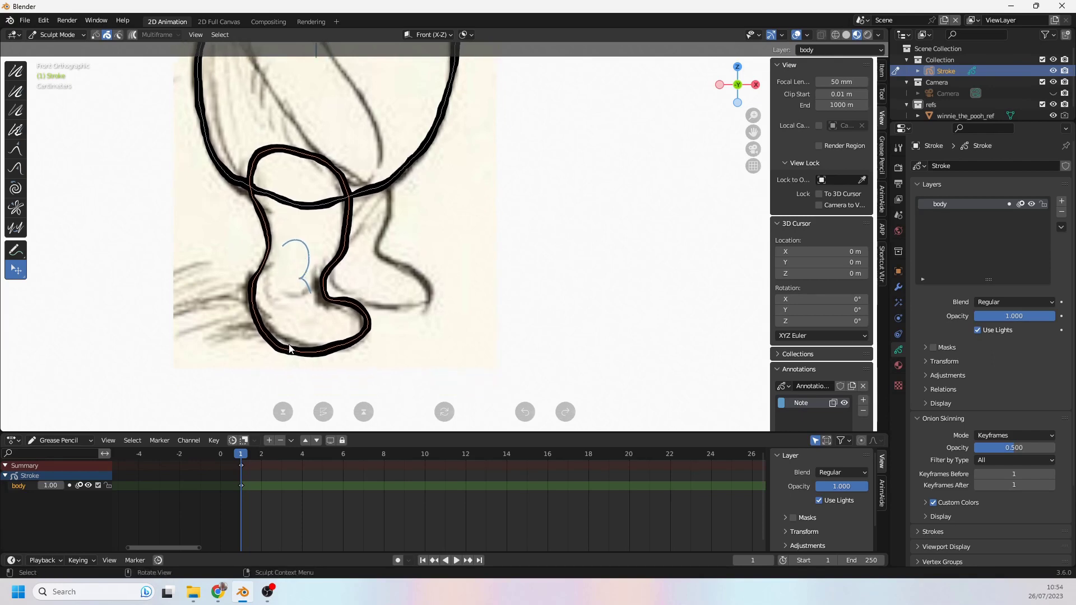
key(g)
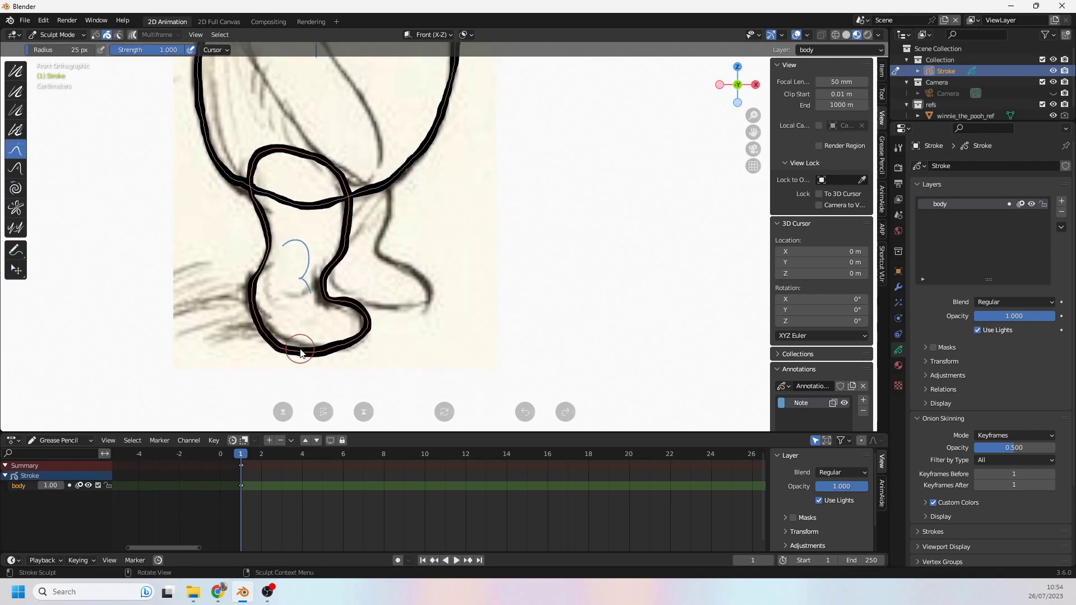
key(f)
click(315, 371)
key(shift+f)
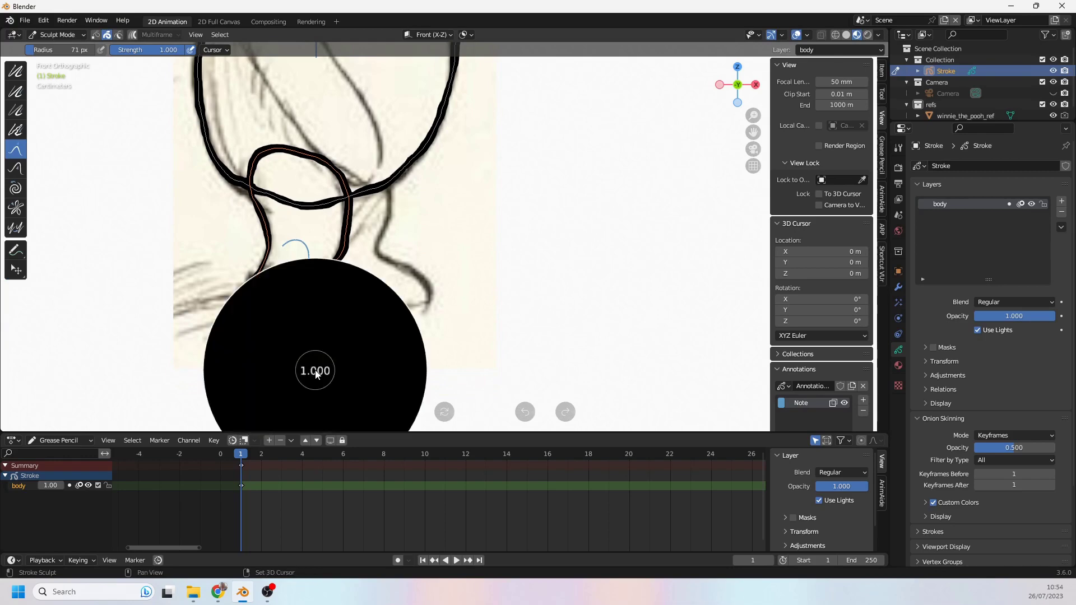
click(233, 325)
Step: Reshape the sole and ankle of the leg outline with the Grab brush, following the reference sketch
scroll(271, 344, up, 3)
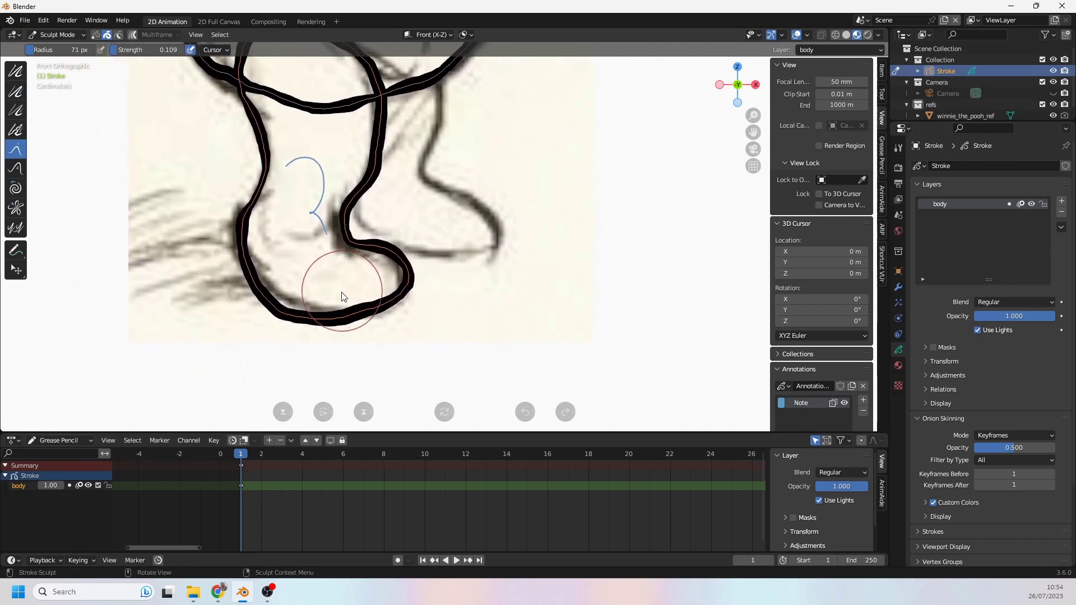
scroll(317, 289, down, 2)
mouse_move(329, 301)
mouse_down()
mouse_move(338, 284)
mouse_move(373, 297)
mouse_up()
drag(336, 308, 321, 288)
drag(291, 245, 312, 281)
Step: Pull in the toe of the foot with the Grab brush and adjust the upper part of the leg outline
shift+middle_drag(426, 248, 407, 264)
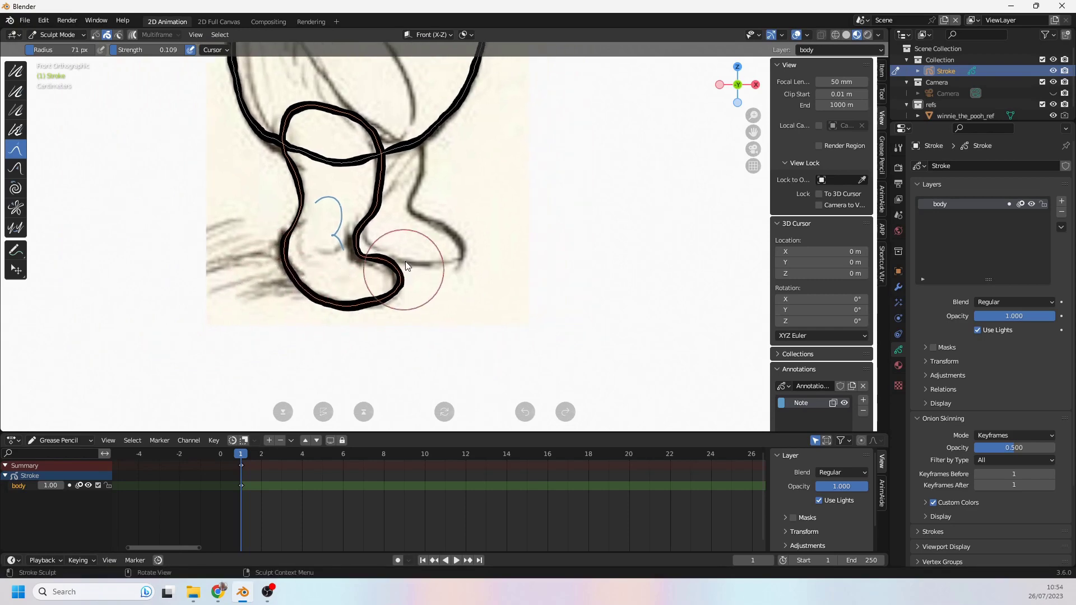
mouse_move(401, 269)
mouse_down()
mouse_move(388, 277)
mouse_move(336, 257)
mouse_move(379, 280)
mouse_move(372, 286)
mouse_up()
drag(414, 297, 387, 312)
drag(424, 297, 376, 316)
shift+middle_drag(365, 205, 366, 266)
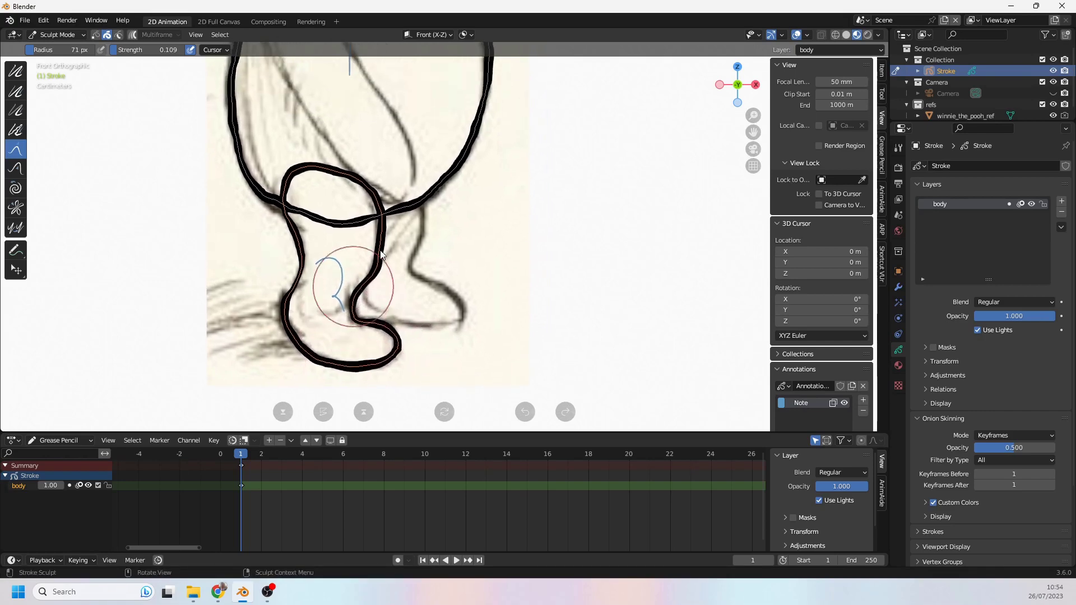
mouse_move(381, 212)
mouse_down()
mouse_move(363, 188)
mouse_move(280, 175)
mouse_move(292, 234)
mouse_up()
Step: Select the body stroke and reshape its sides and lower edge with the Grab brush to follow the reference
shift+middle_drag(356, 192, 342, 287)
scroll(342, 230, down, 3)
scroll(339, 262, up, 1)
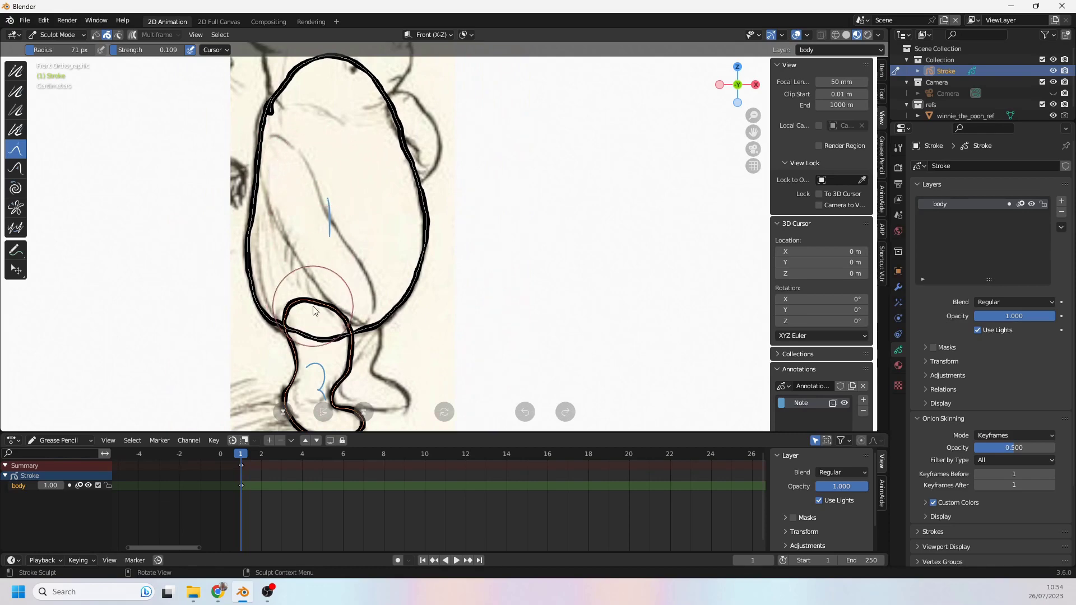
mouse_move(249, 209)
mouse_down()
mouse_move(473, 221)
mouse_move(375, 211)
mouse_up()
key(w)
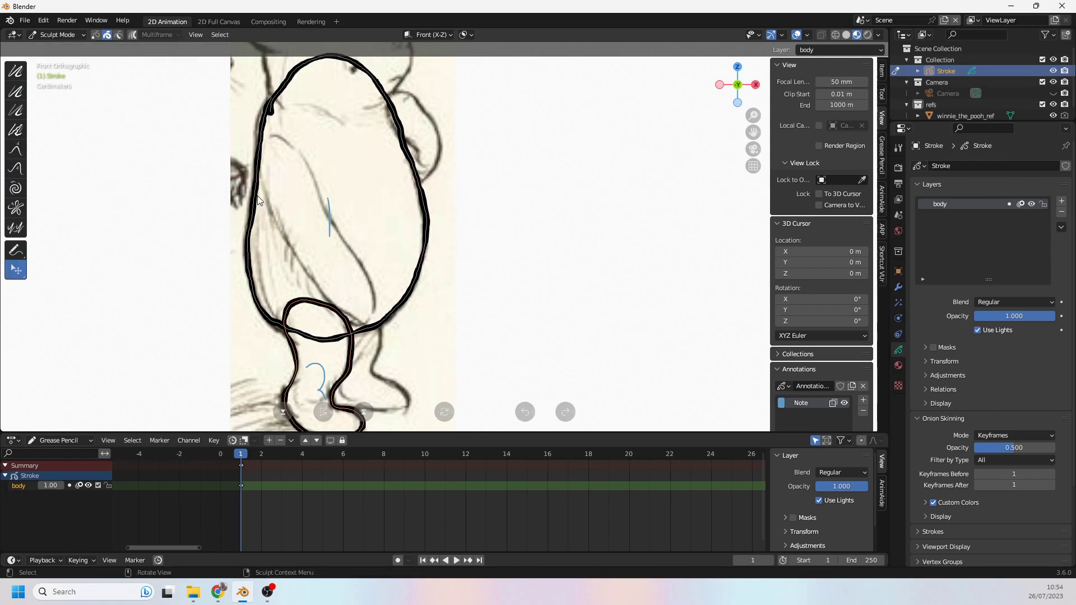
shift+middle_drag(285, 165, 293, 220)
key(g)
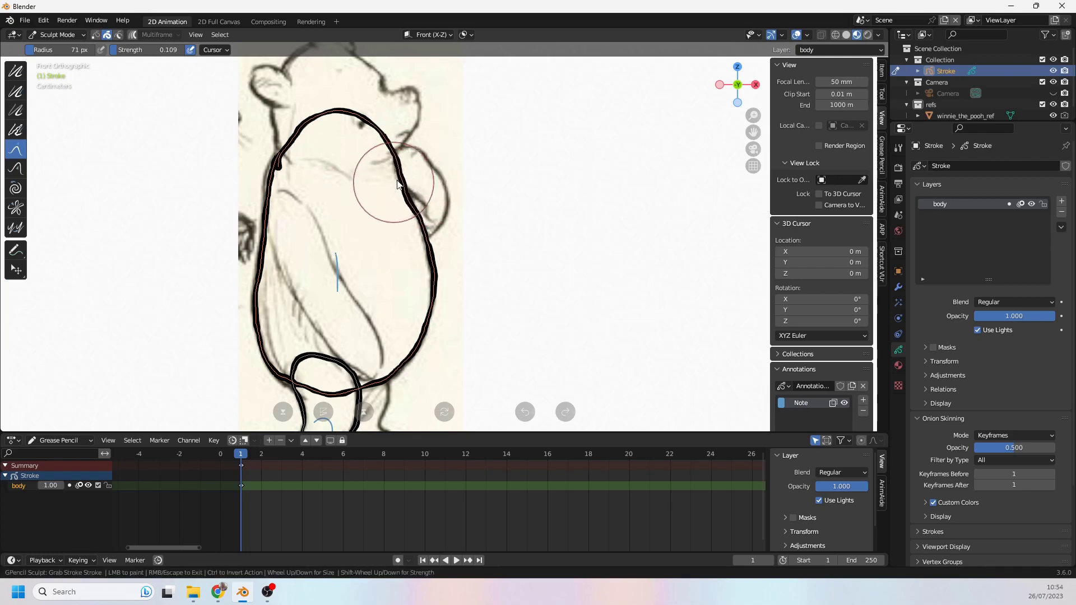
mouse_move(392, 184)
mouse_down()
mouse_move(433, 255)
mouse_move(431, 302)
mouse_up()
drag(395, 375, 381, 388)
shift+middle_drag(372, 368, 410, 327)
mouse_move(325, 336)
mouse_down()
mouse_move(332, 350)
mouse_move(360, 354)
mouse_move(441, 338)
mouse_move(452, 323)
mouse_move(421, 341)
mouse_move(471, 274)
mouse_up()
Step: Close the body stroke in Edit Mode and align its join near the shoulder with the Grab brush in Sculpt Mode
shift+middle_drag(381, 215, 413, 240)
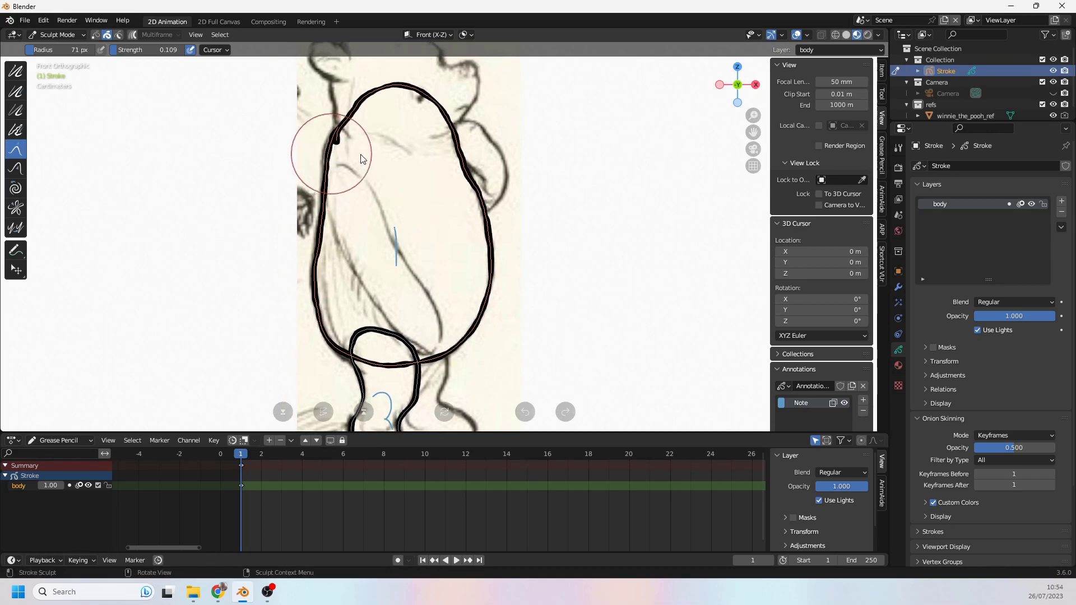
mouse_move(357, 154)
mouse_down()
mouse_move(319, 144)
mouse_move(336, 130)
mouse_up()
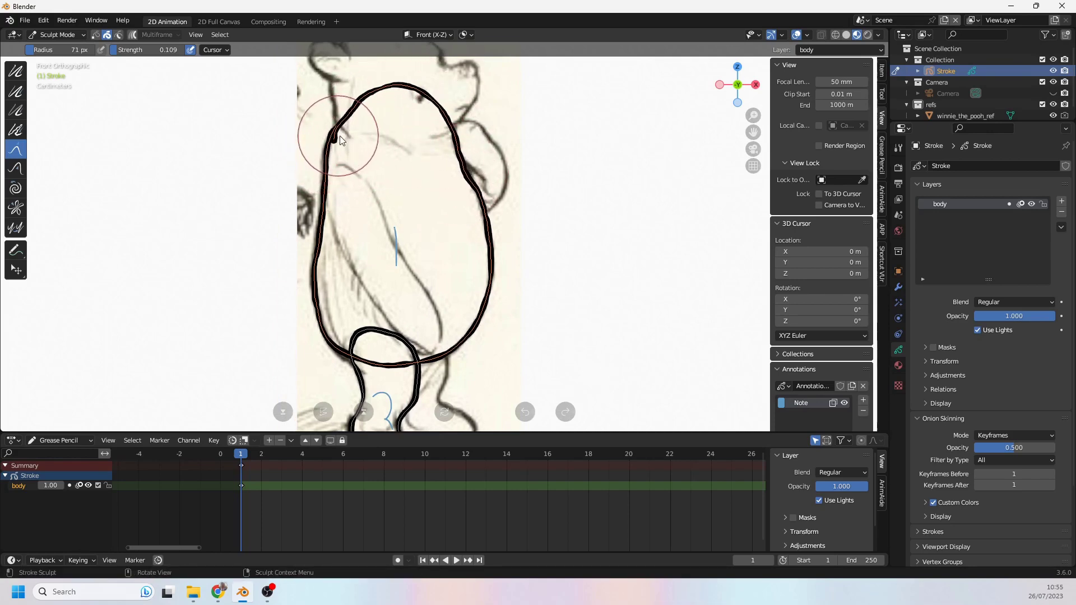
key(Tab)
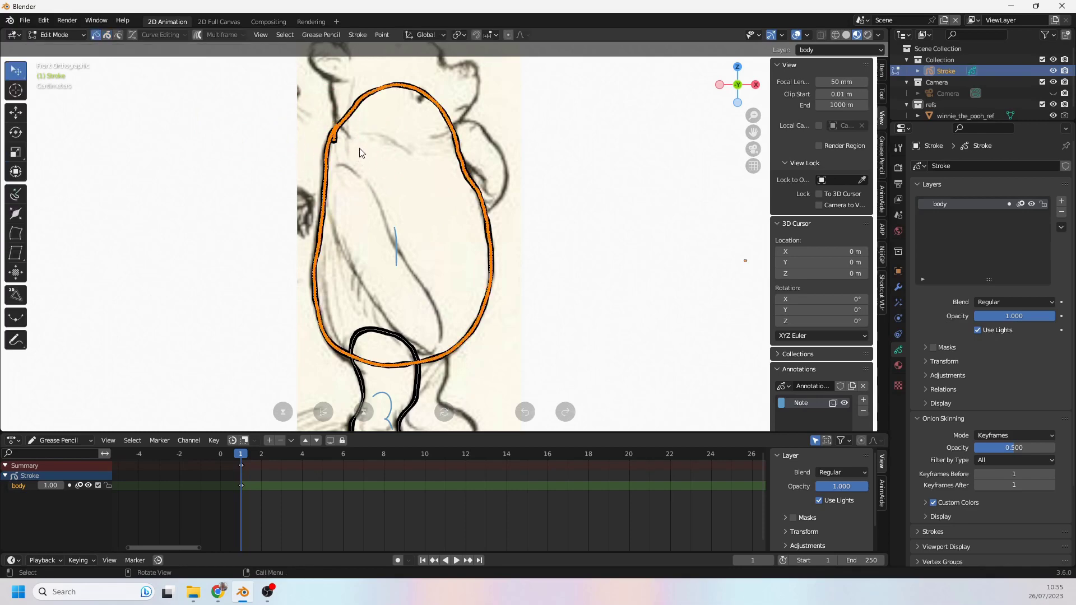
key(f)
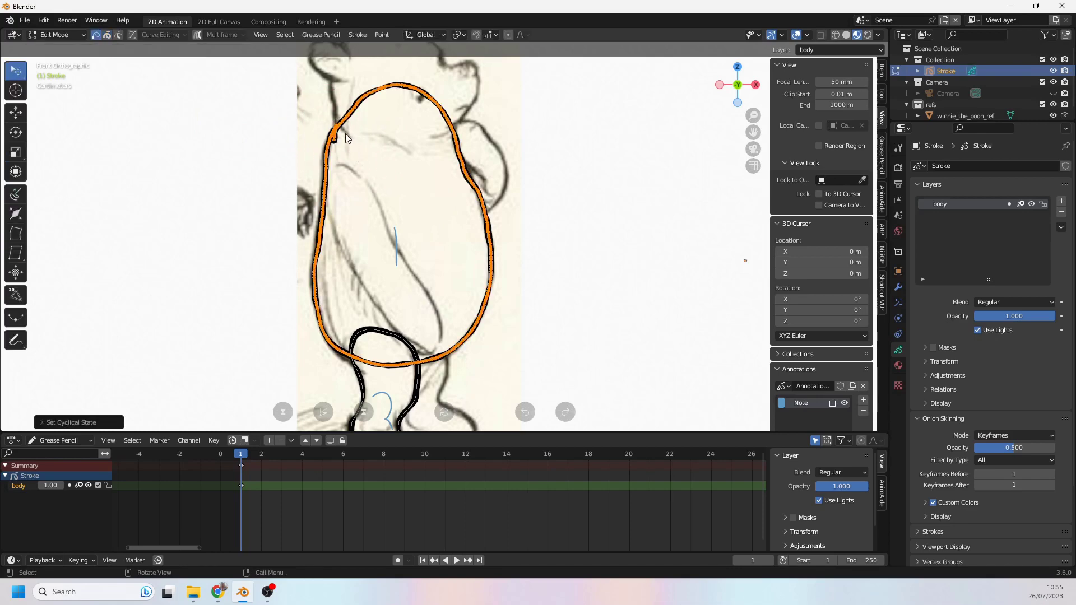
key(Tab)
drag(344, 136, 335, 134)
drag(335, 134, 342, 133)
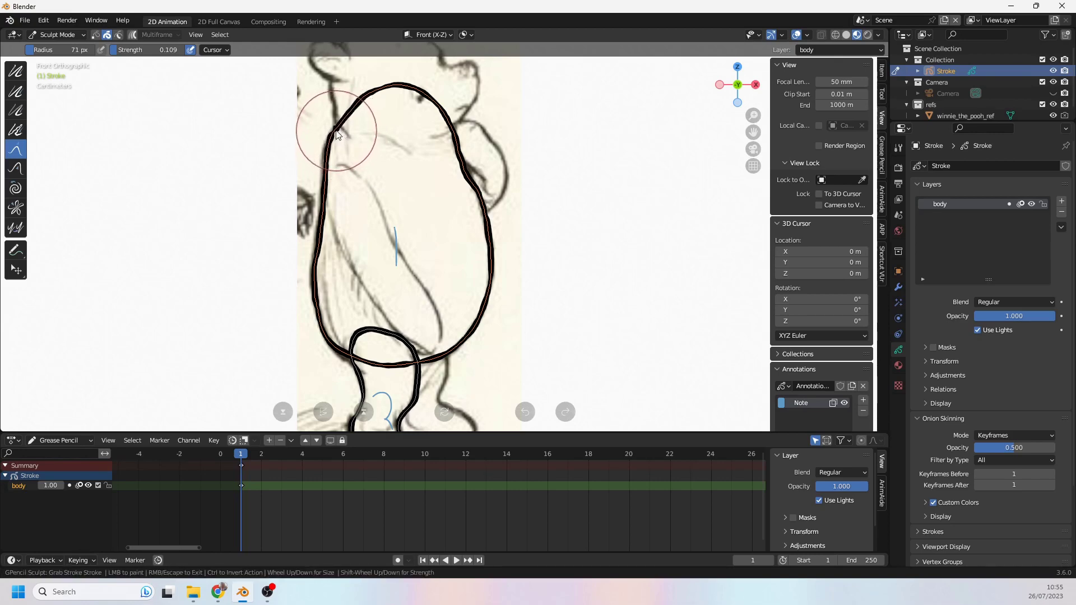
Step: Thicken the thin section at the body outline's join with the Thickness brush at 88 px radius and 0.103 strength
scroll(287, 141, up, 3)
scroll(412, 254, up, 10)
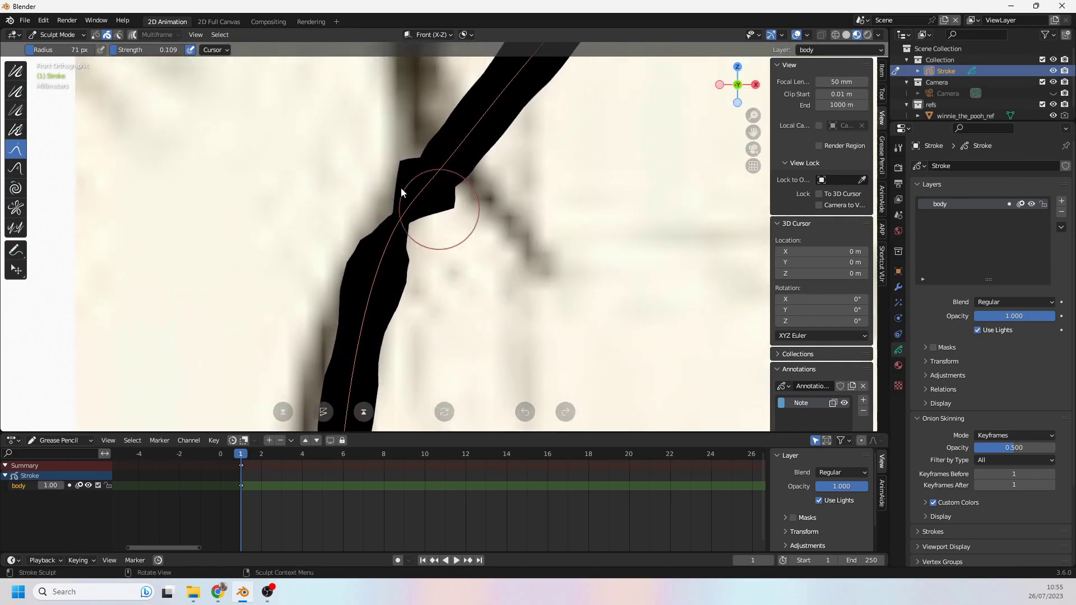
click(15, 93)
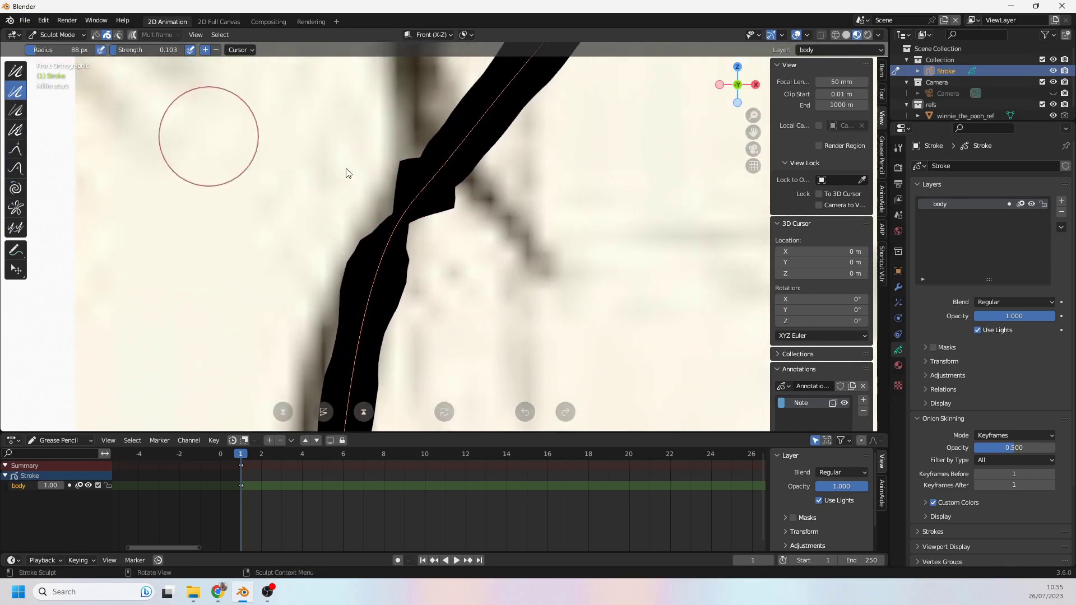
mouse_move(392, 215)
mouse_down()
mouse_move(396, 233)
mouse_move(406, 187)
mouse_move(437, 173)
mouse_move(386, 233)
mouse_move(453, 167)
mouse_move(403, 204)
mouse_move(411, 190)
mouse_up()
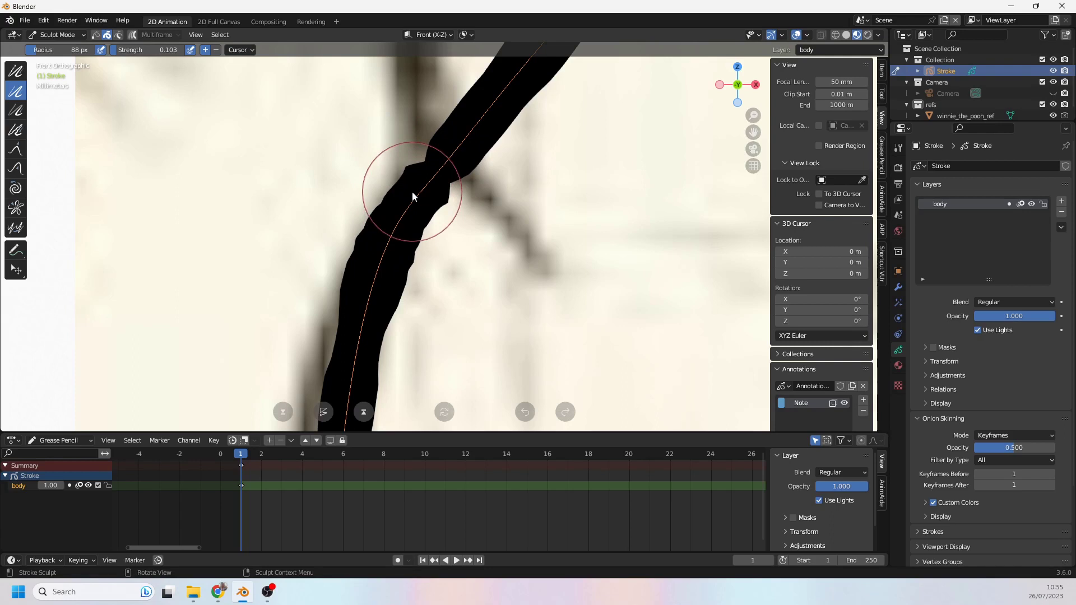
Step: In Edit Mode, select the stroke point at the body outline's join and fatten it to even out the line
key(Tab)
click(437, 175)
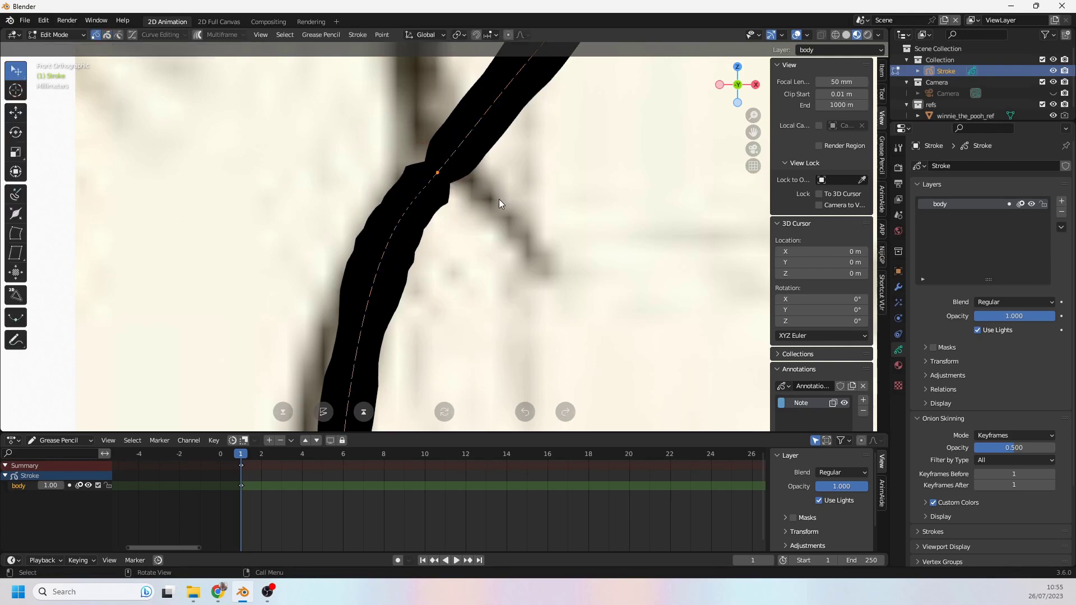
key(e)
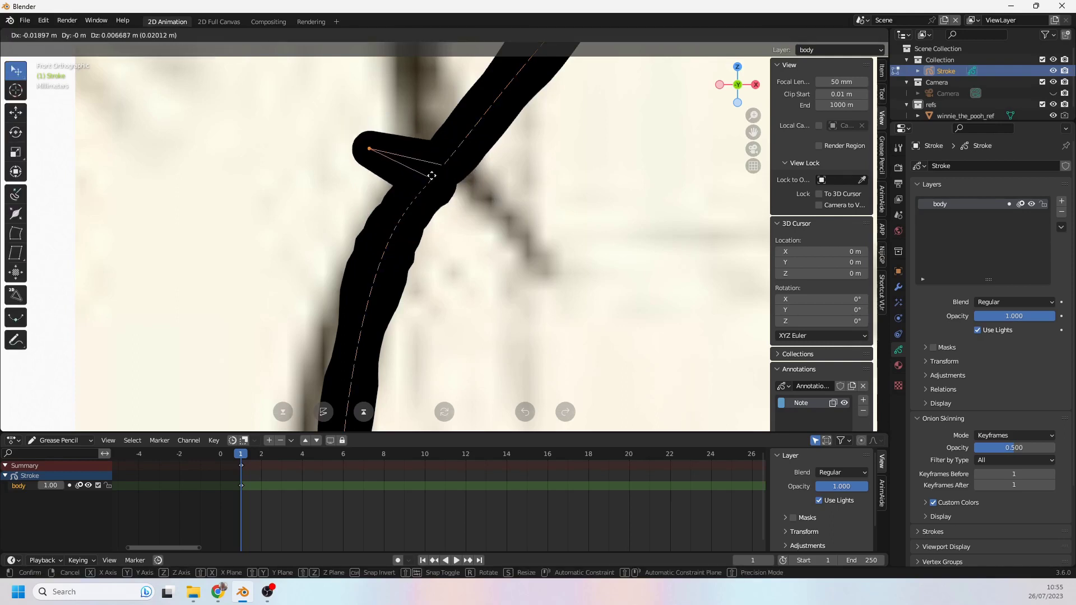
key(Escape)
key(alt+s)
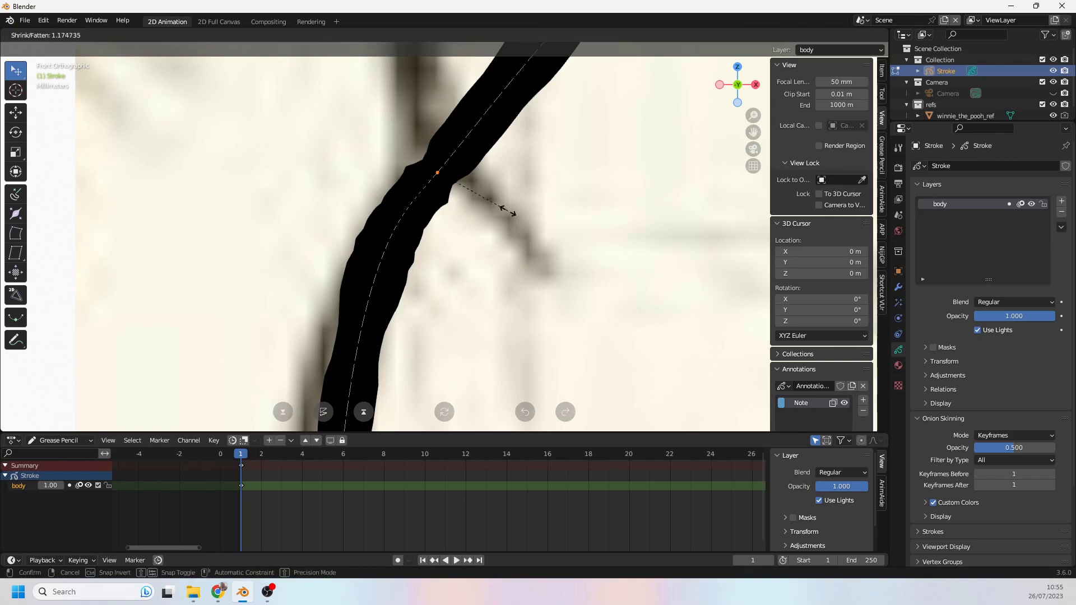
click(522, 226)
Step: Return to Object Mode and view the whole body outline
scroll(518, 230, down, 5)
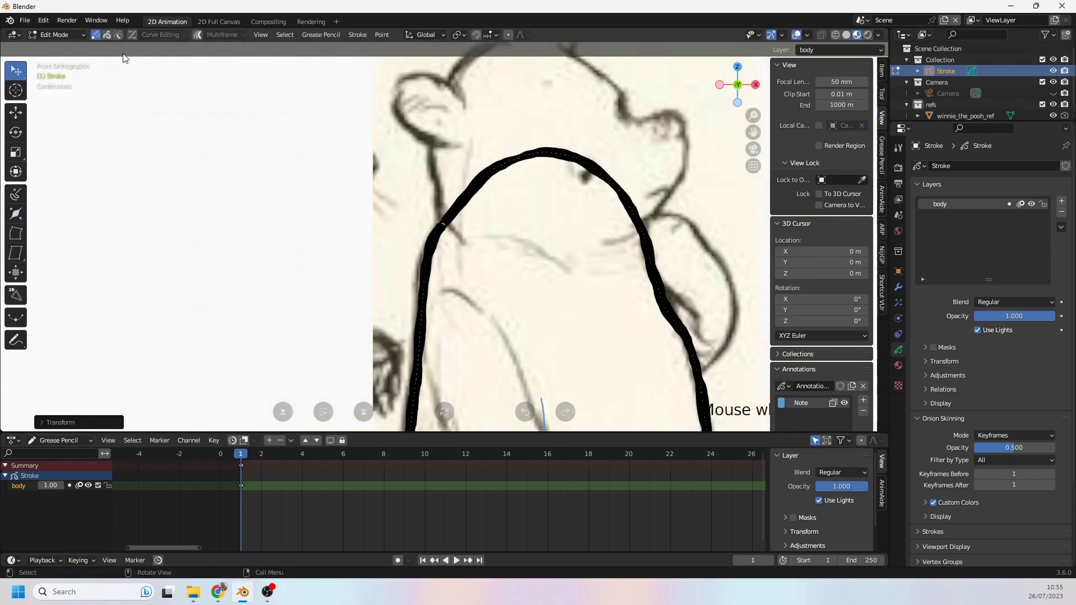
click(49, 34)
click(61, 48)
scroll(394, 224, down, 5)
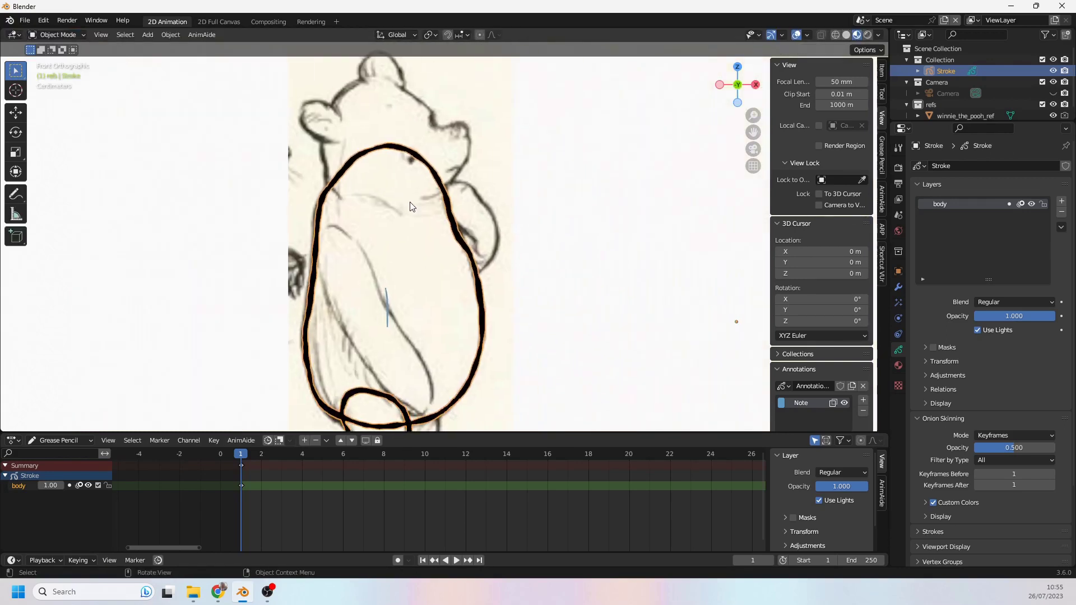
scroll(370, 191, up, 2)
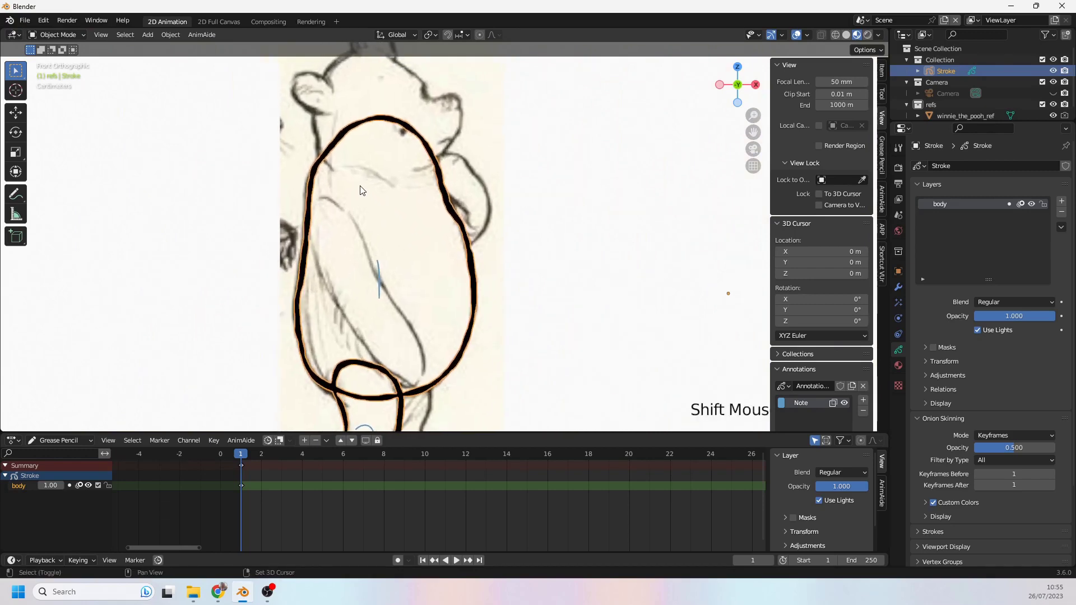
Step: In Draw Mode, trace the bear's head and snout with the Ink Pen Rough brush, overlapping the body outline at the neck
scroll(370, 249, down, 2)
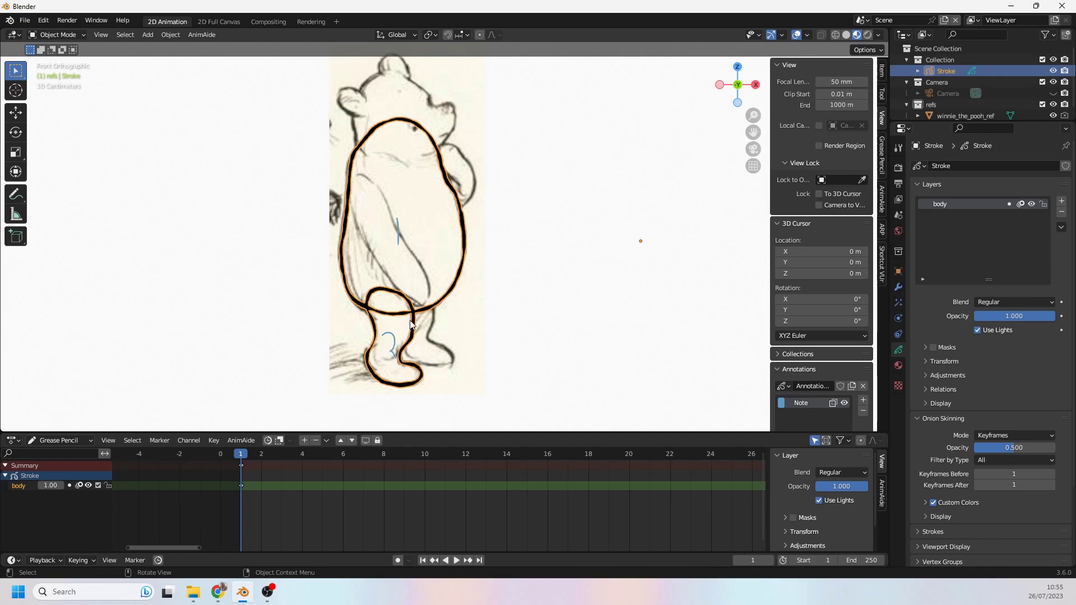
scroll(412, 168, up, 2)
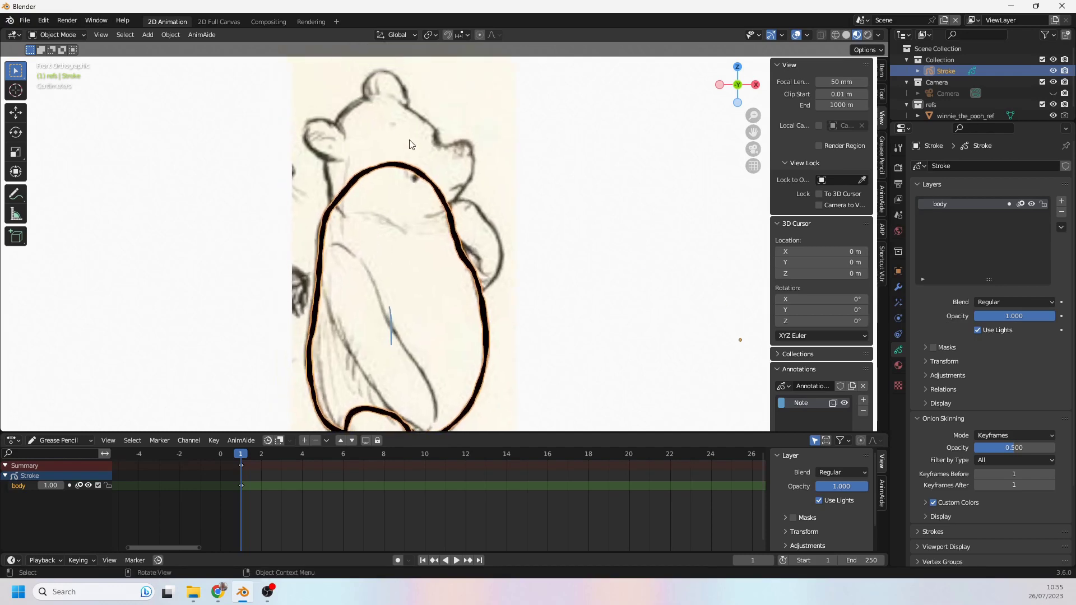
click(43, 36)
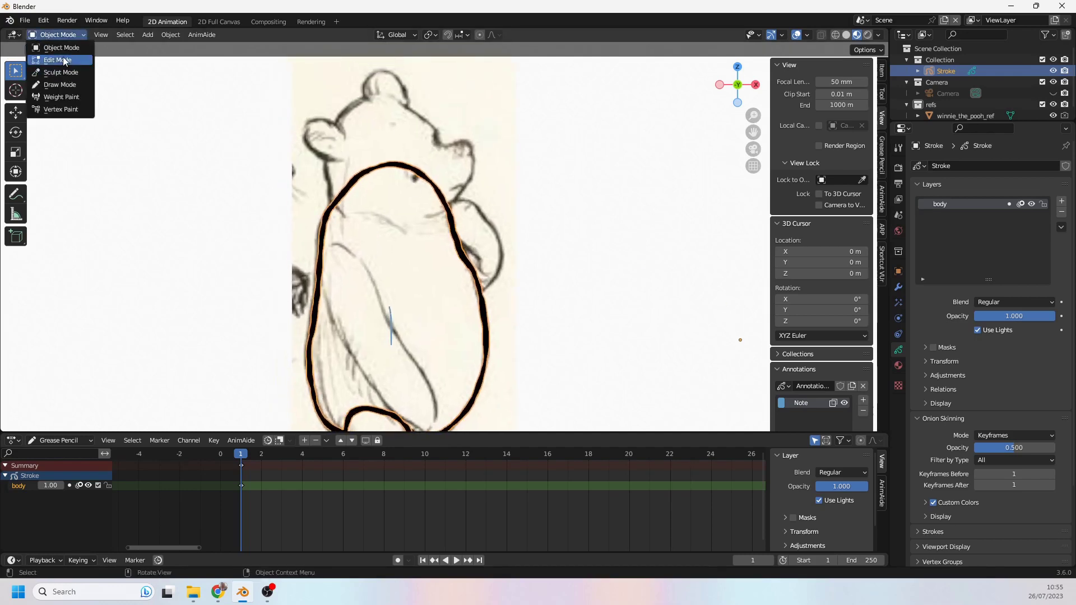
click(60, 84)
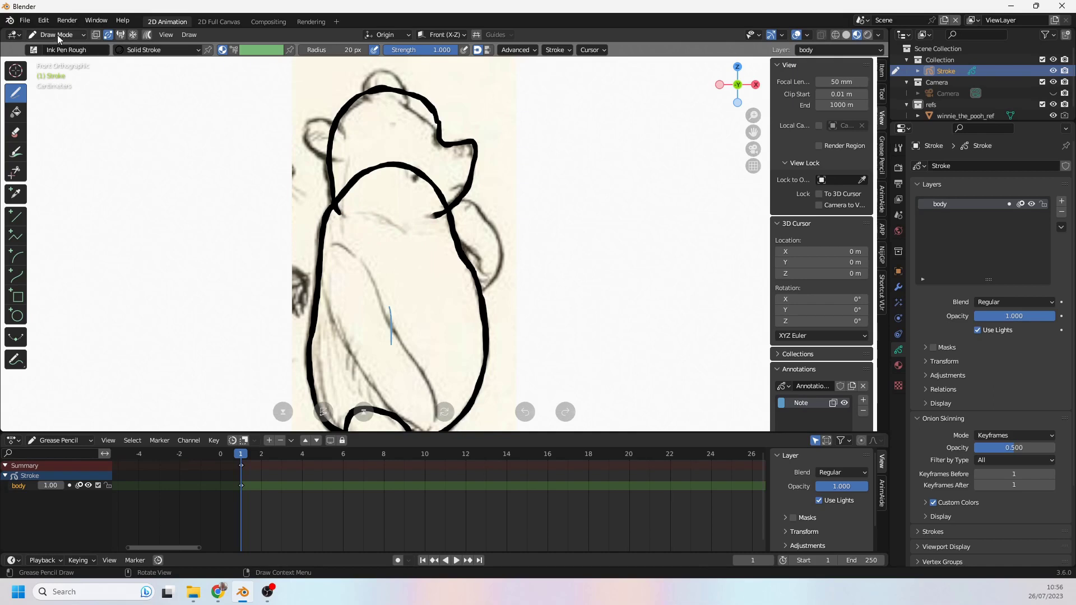
Step: Try trimming the loose ends of the head outline at the neck, with the eraser set to Point, and undo it
click(18, 129)
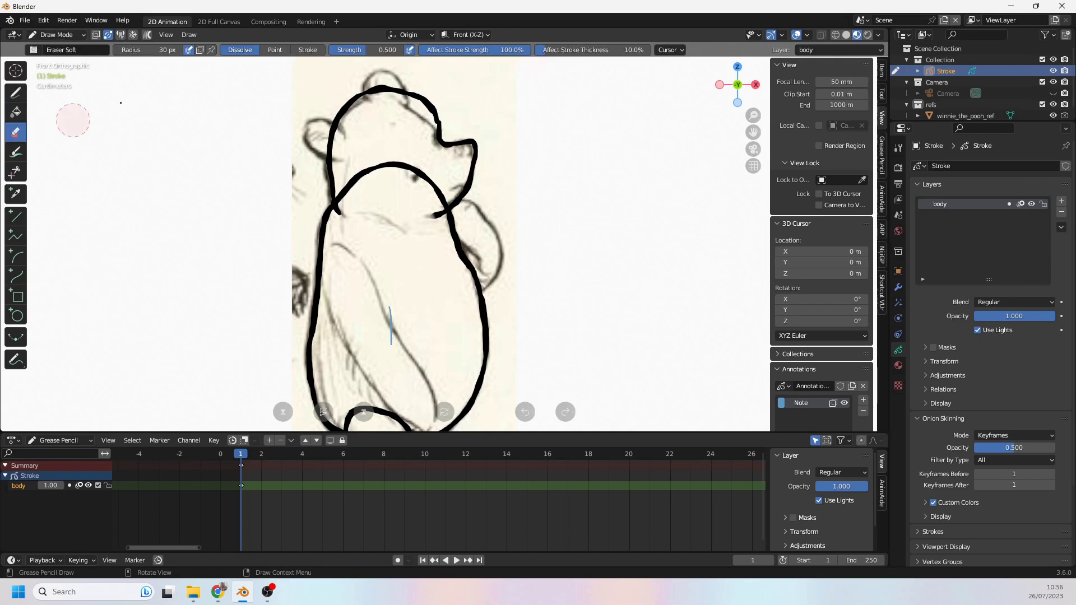
click(275, 50)
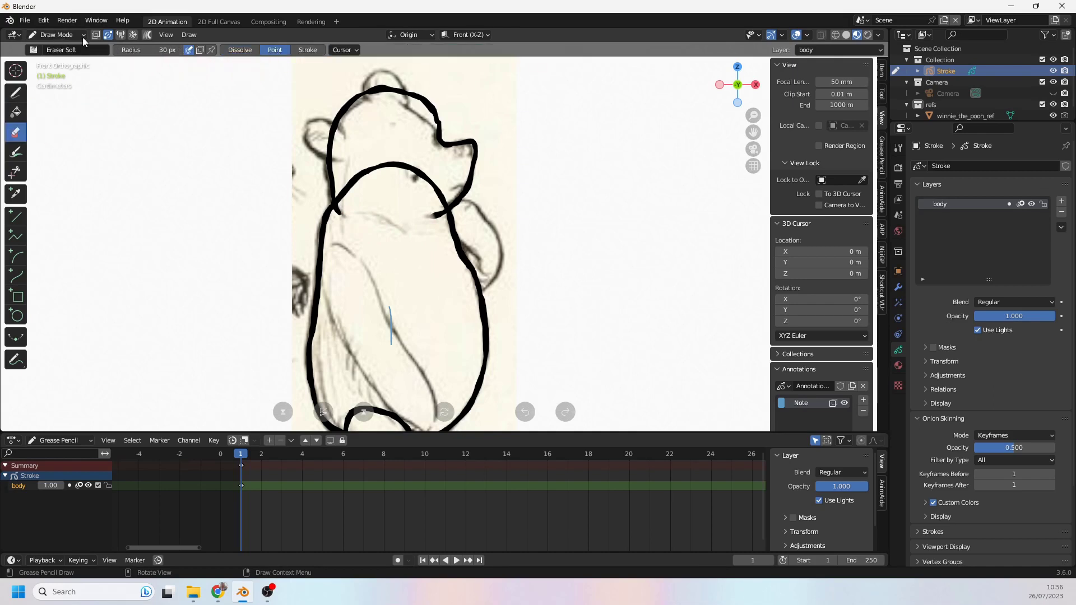
click(67, 35)
key(d)
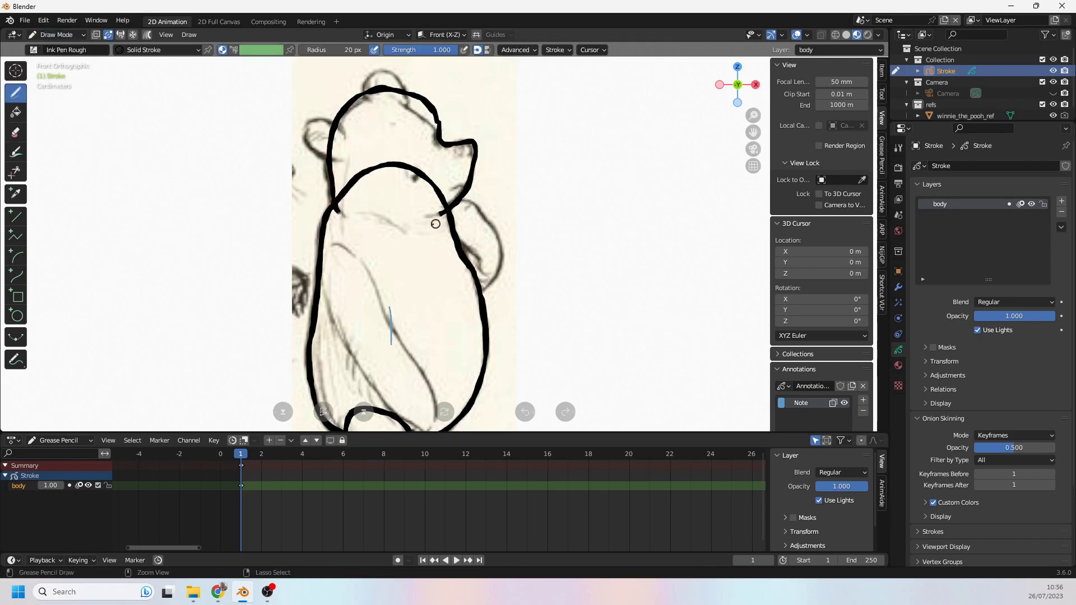
scroll(459, 224, up, 8)
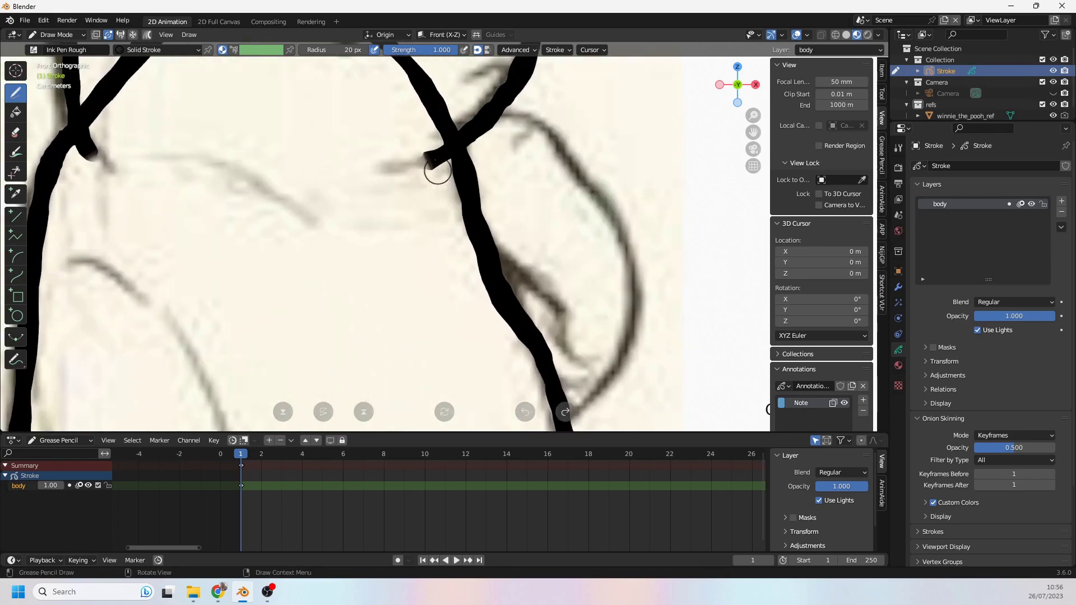
key(ctrl+z)
key(ctrl+z)
Step: In Sculpt Mode, thin the head stroke and its loose neck ends with the Thickness brush at 88 px radius and 0.103 strength
scroll(432, 171, down, 6)
click(73, 36)
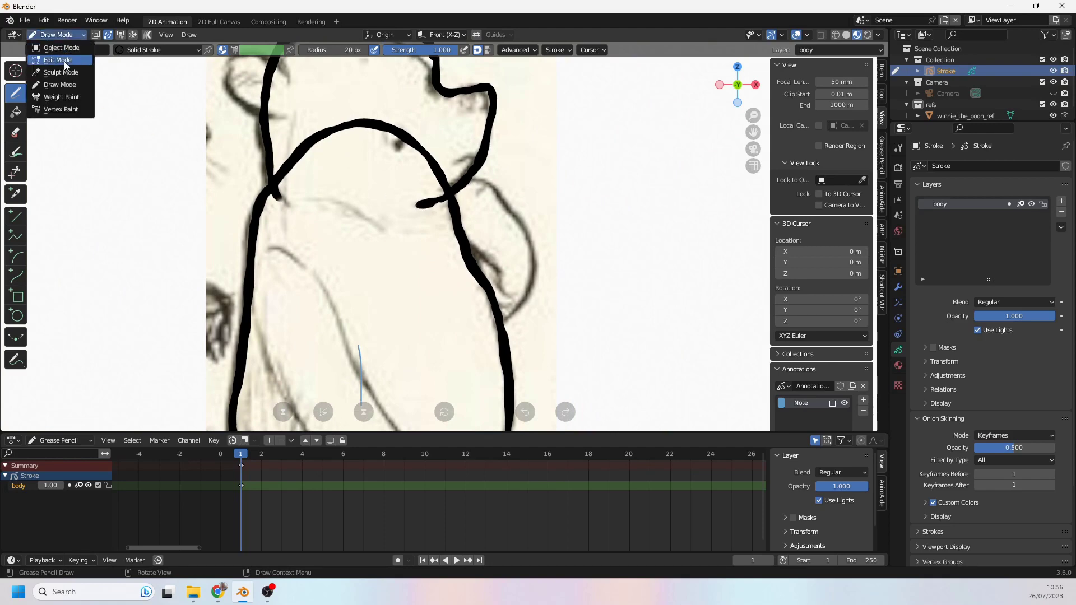
click(64, 72)
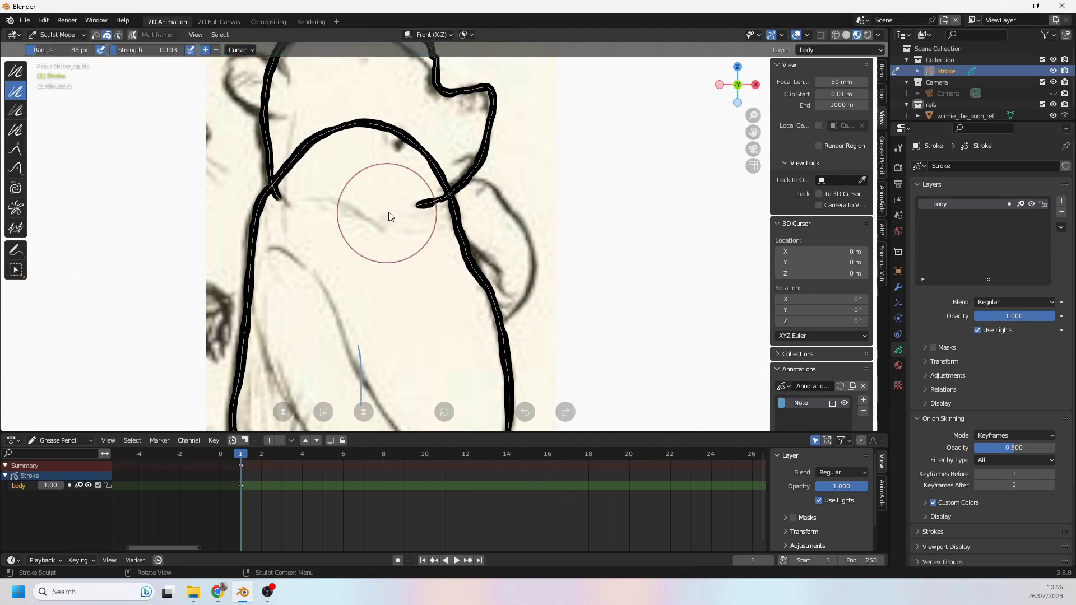
ctrl+drag(396, 213, 415, 215)
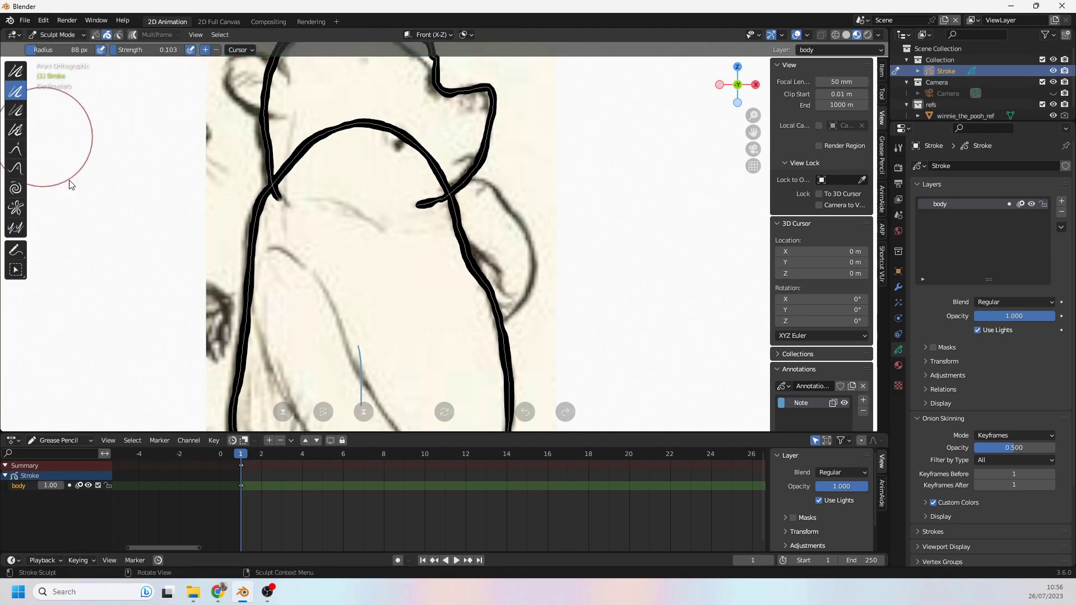
key(w)
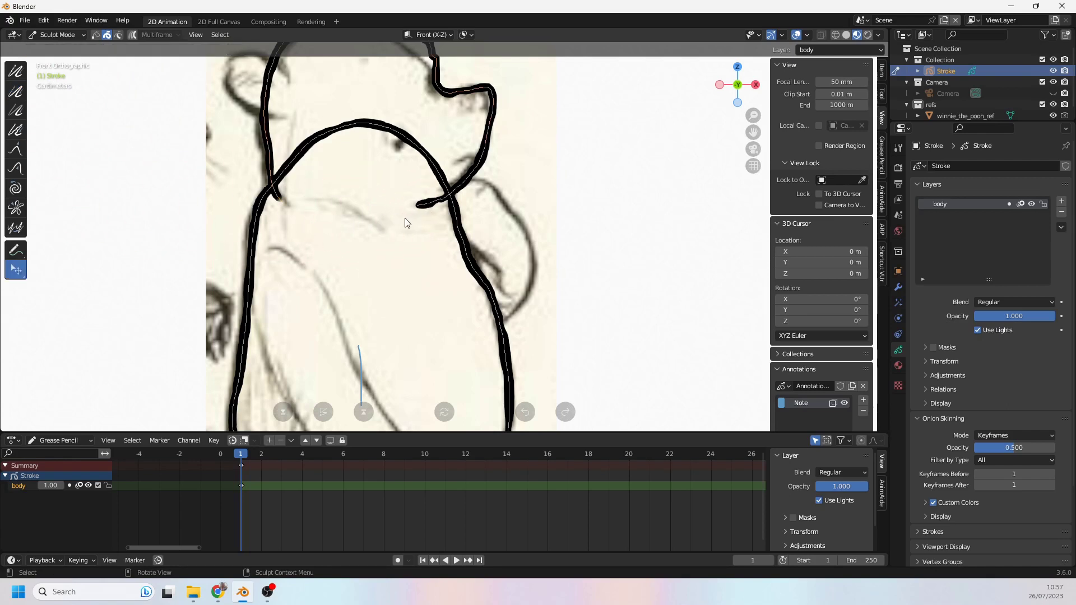
click(20, 89)
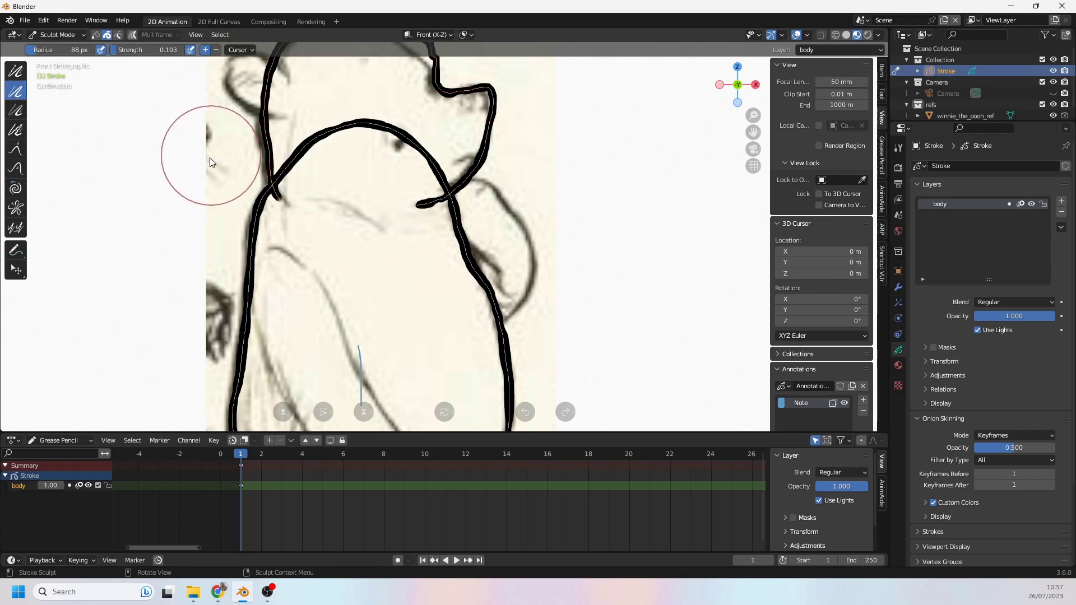
ctrl+drag(407, 214, 319, 271)
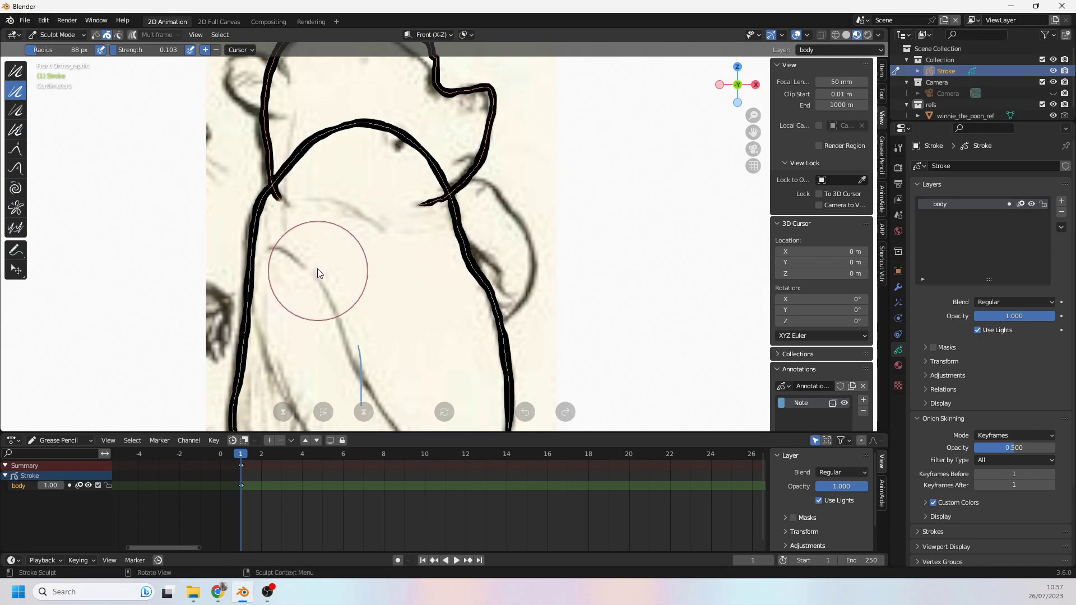
mouse_move(293, 225)
ctrl+mouse_down()
mouse_move(292, 217)
mouse_move(288, 241)
ctrl+mouse_up()
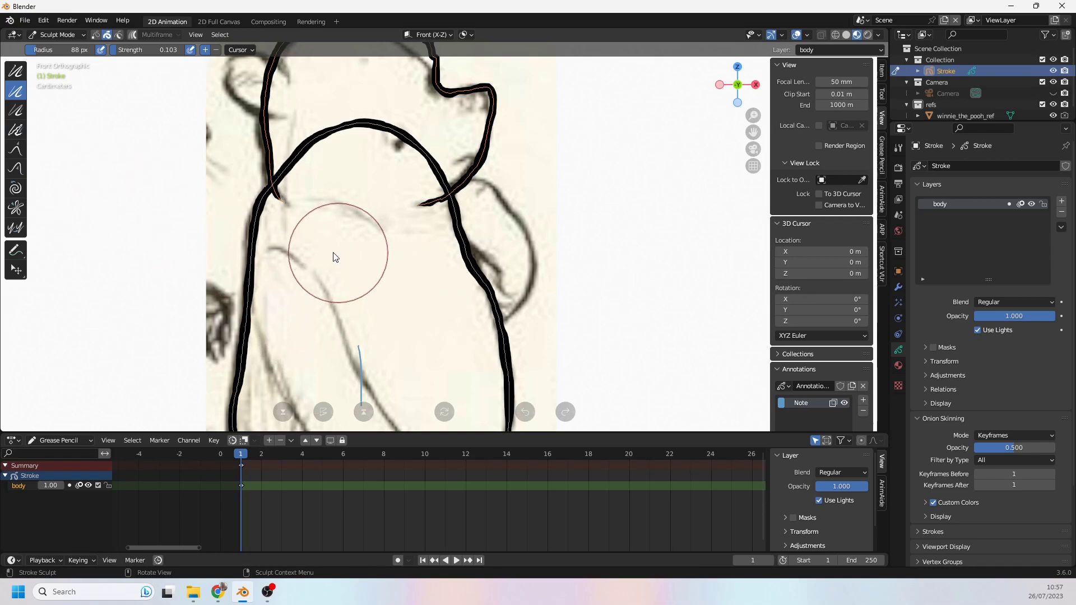
Step: Reshape the head outline to follow the reference from neck to snout, using the Grab brush at 71 px radius
key(g)
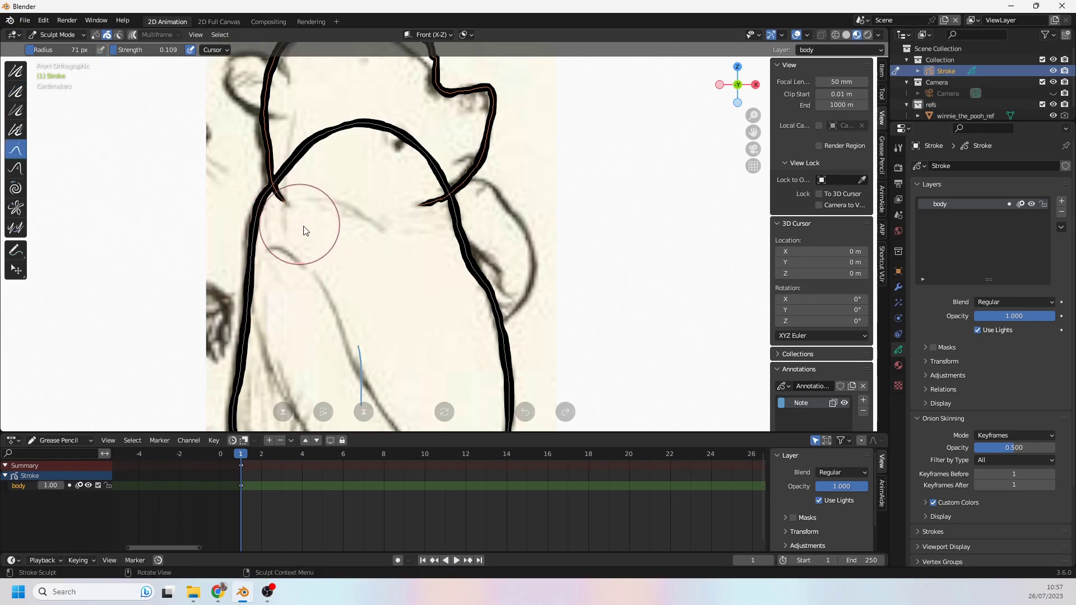
mouse_move(307, 232)
mouse_down()
mouse_move(268, 193)
mouse_move(303, 203)
mouse_up()
shift+middle_drag(278, 157, 311, 220)
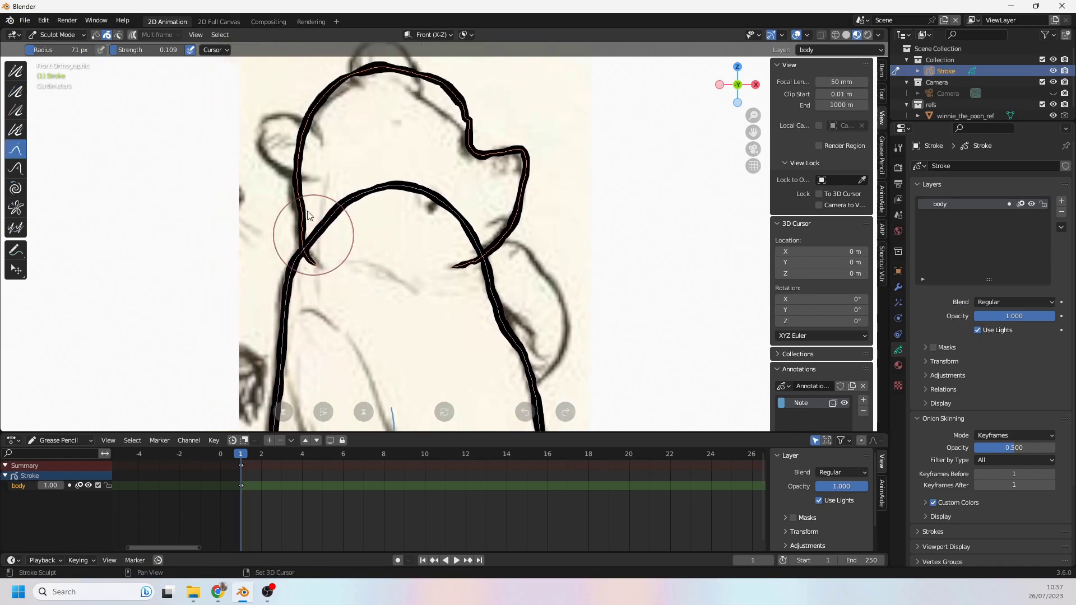
drag(311, 219, 296, 214)
shift+middle_drag(337, 165, 336, 214)
mouse_move(336, 127)
mouse_down()
mouse_move(342, 145)
mouse_move(370, 142)
mouse_move(342, 146)
mouse_move(401, 144)
mouse_move(386, 151)
mouse_move(346, 124)
mouse_move(416, 153)
mouse_move(458, 139)
mouse_move(441, 132)
mouse_move(477, 139)
mouse_move(472, 160)
mouse_move(458, 151)
mouse_up()
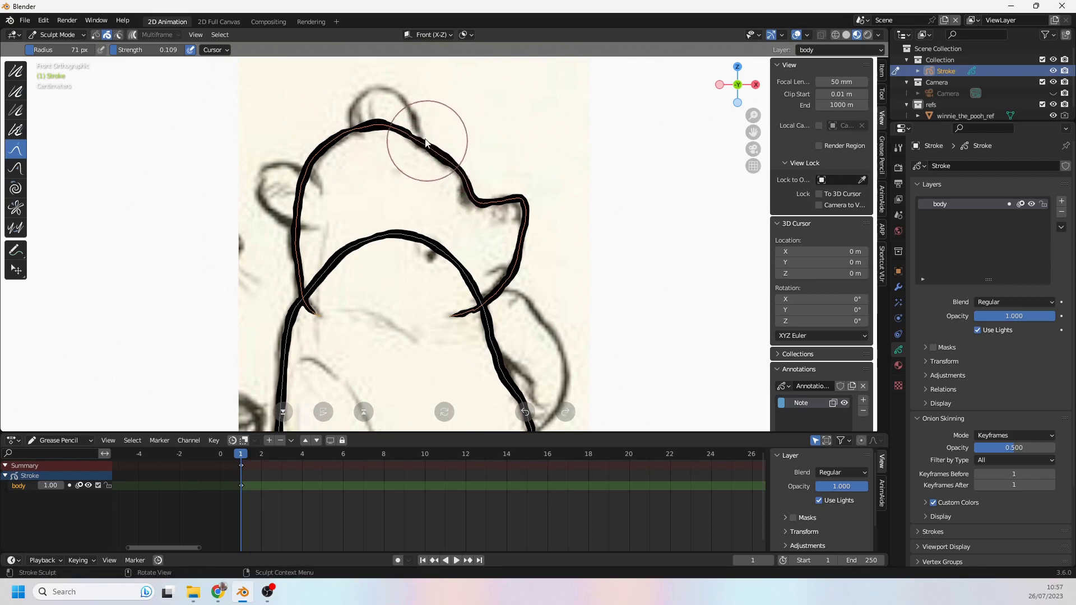
mouse_move(477, 203)
mouse_down()
mouse_move(461, 213)
mouse_move(473, 205)
mouse_move(451, 193)
mouse_move(493, 211)
mouse_move(516, 192)
mouse_move(521, 207)
mouse_move(495, 199)
mouse_move(530, 259)
mouse_up()
drag(475, 312, 460, 319)
mouse_move(455, 327)
ctrl+middle_down()
mouse_move(432, 365)
mouse_move(416, 343)
mouse_move(447, 288)
ctrl+middle_up()
scroll(445, 247, down, 4)
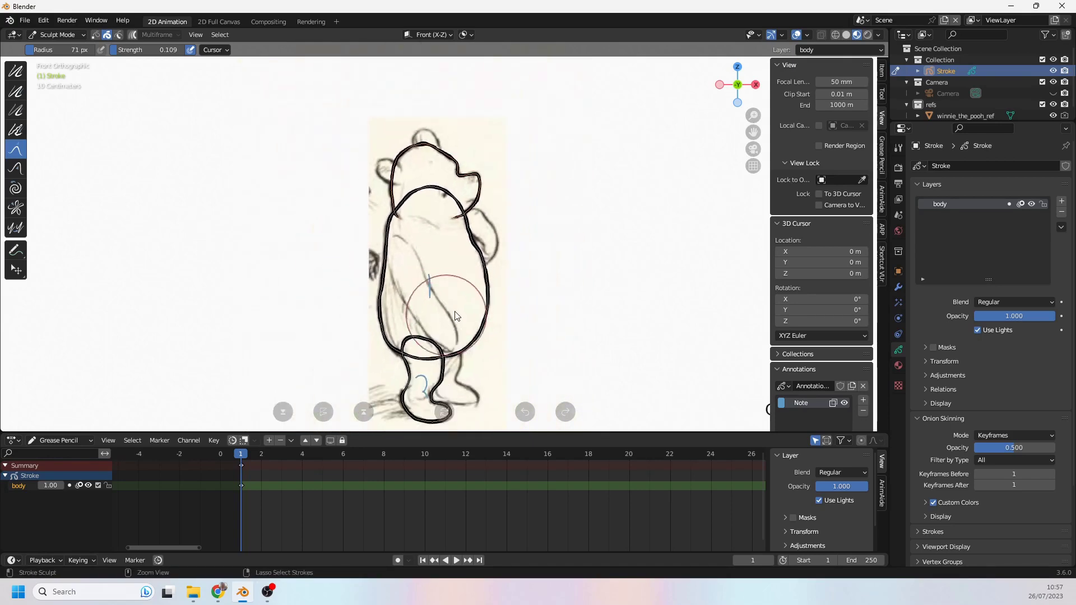
Step: Return to Draw Mode and trace the ear at the back of the head, overlapping the head outline
scroll(451, 218, up, 3)
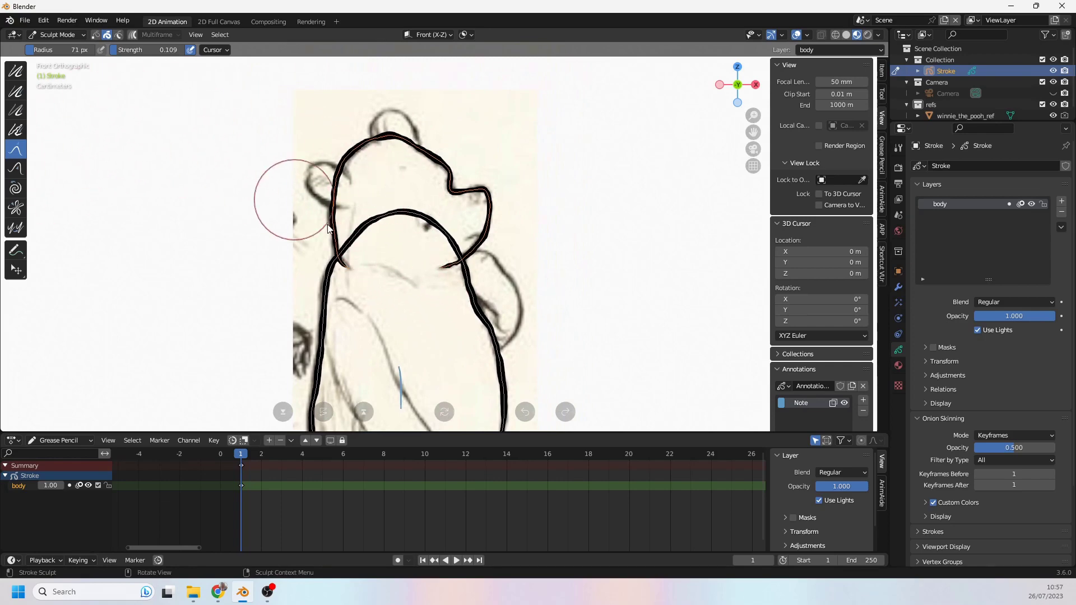
key(ctrl+Tab)
click(410, 191)
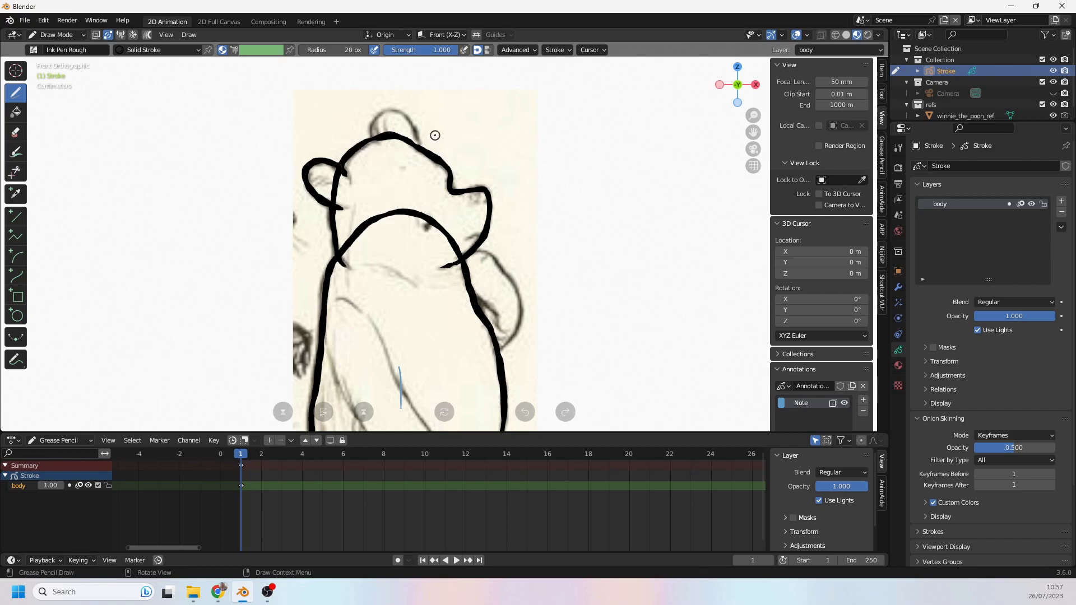
Step: Annotate the head with 3, the back ear with 4 and the top ear with 5
click(17, 359)
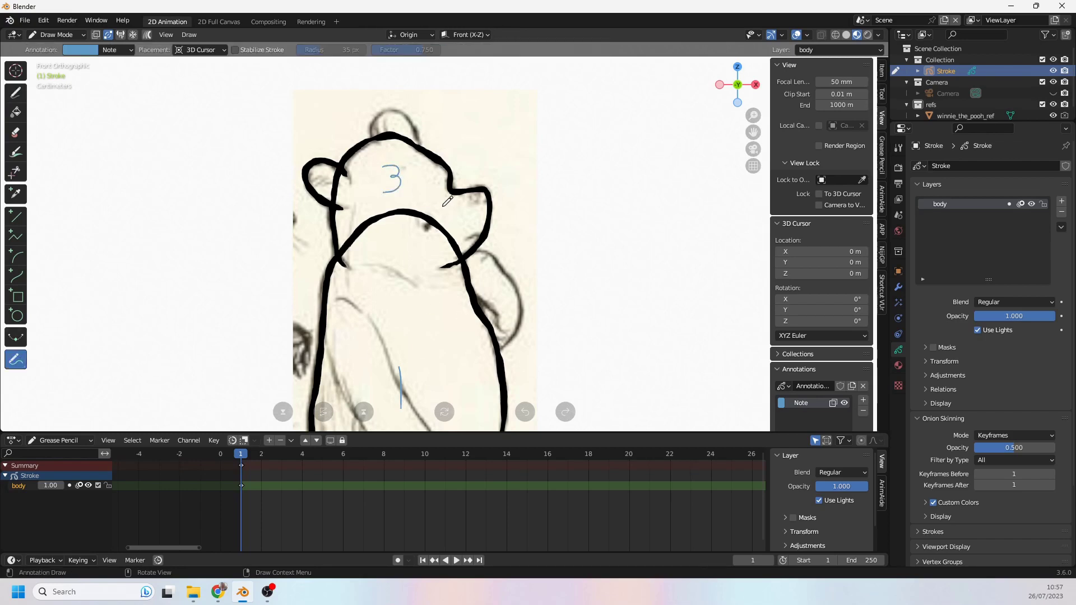
drag(320, 175, 341, 177)
drag(395, 122, 399, 148)
shift+middle_drag(423, 230, 376, 226)
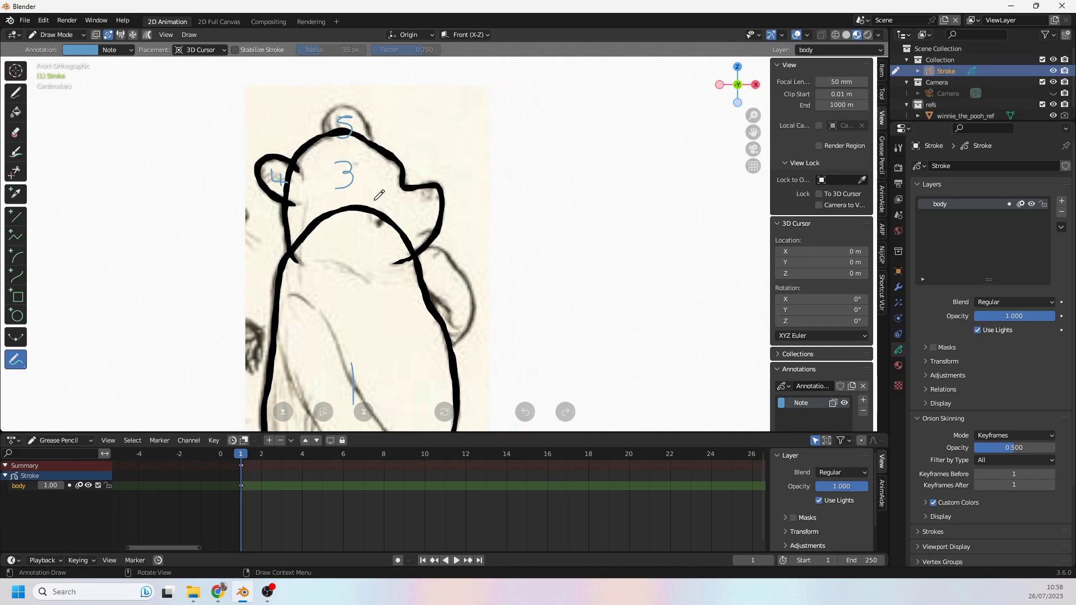
Step: Try outlining the top ear with the Draw tool, placing new strokes behind existing ones, and undo it
click(16, 93)
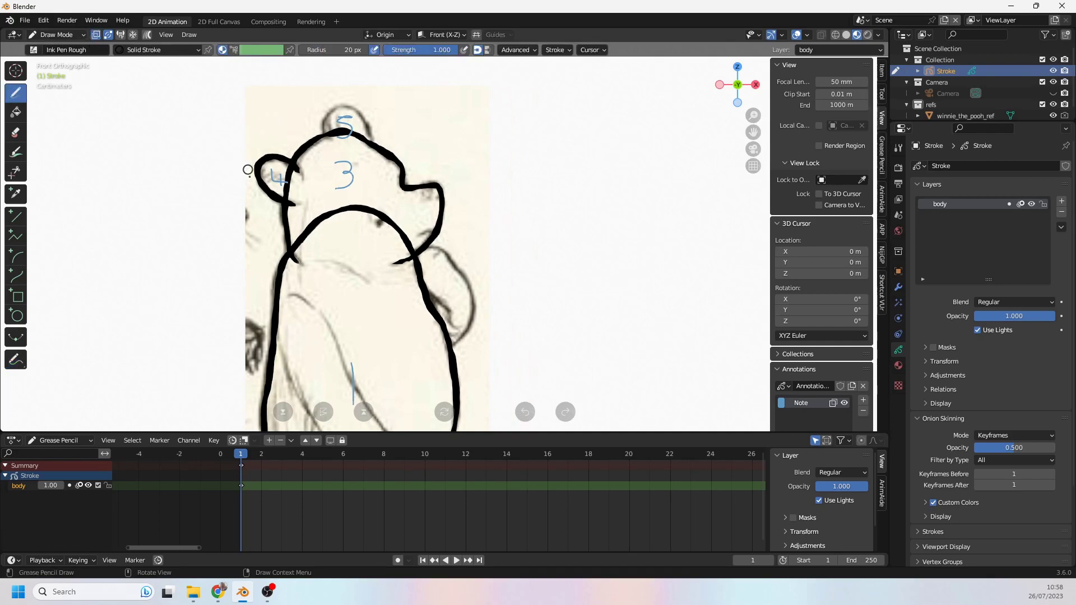
mouse_move(173, 196)
mouse_down()
mouse_move(188, 230)
mouse_move(163, 249)
mouse_up()
key(ctrl+z)
drag(326, 147, 371, 159)
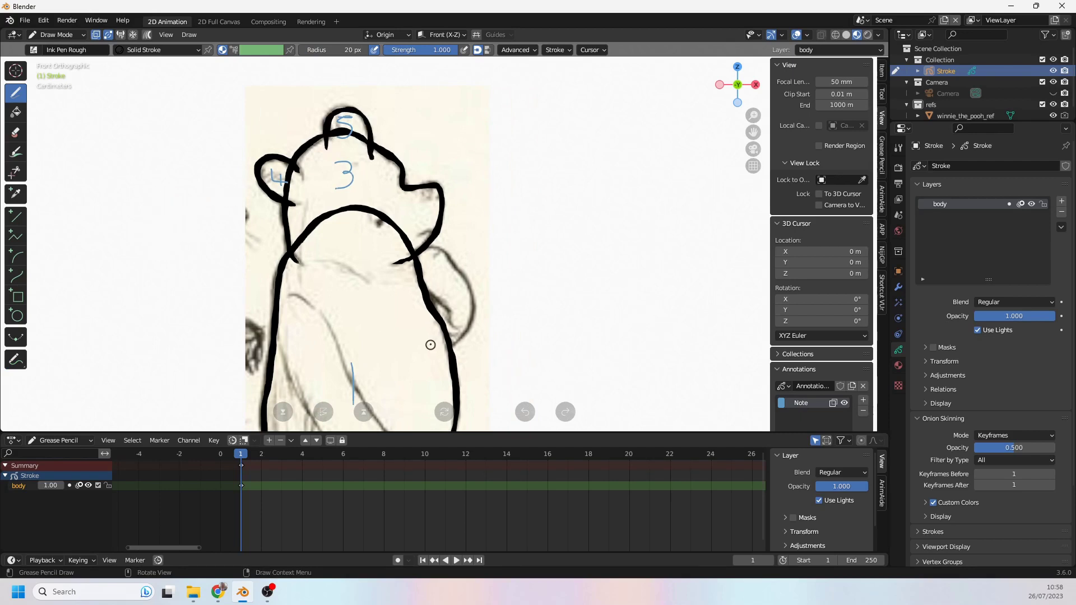
key(ctrl+z)
Step: With the Solid Fill material, draw a green test circle beside the bear and overlap it with a blue one
shift+middle_drag(577, 233, 449, 253)
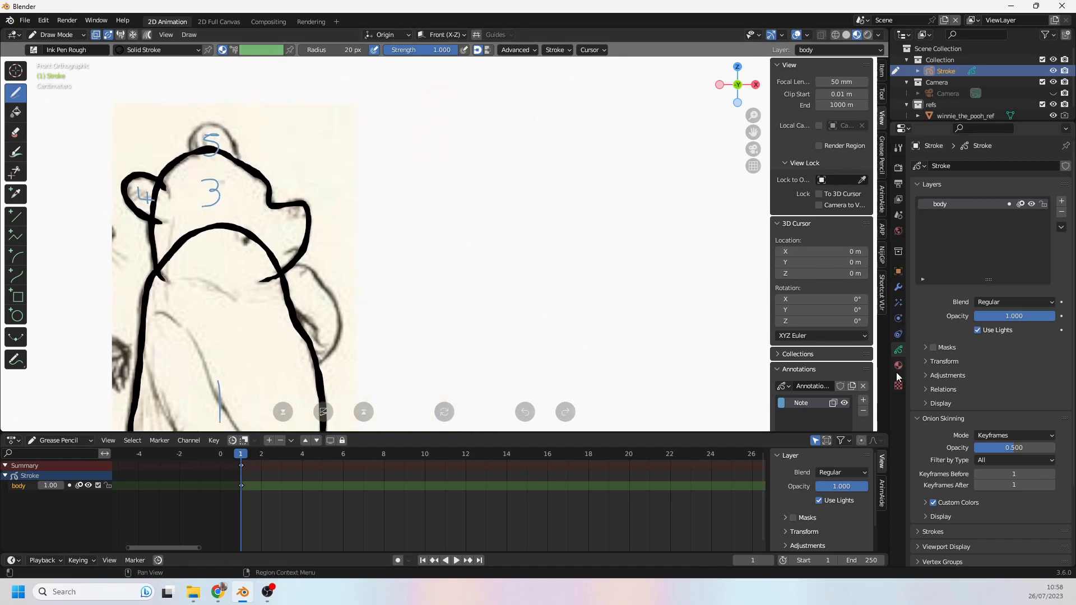
click(898, 365)
click(939, 191)
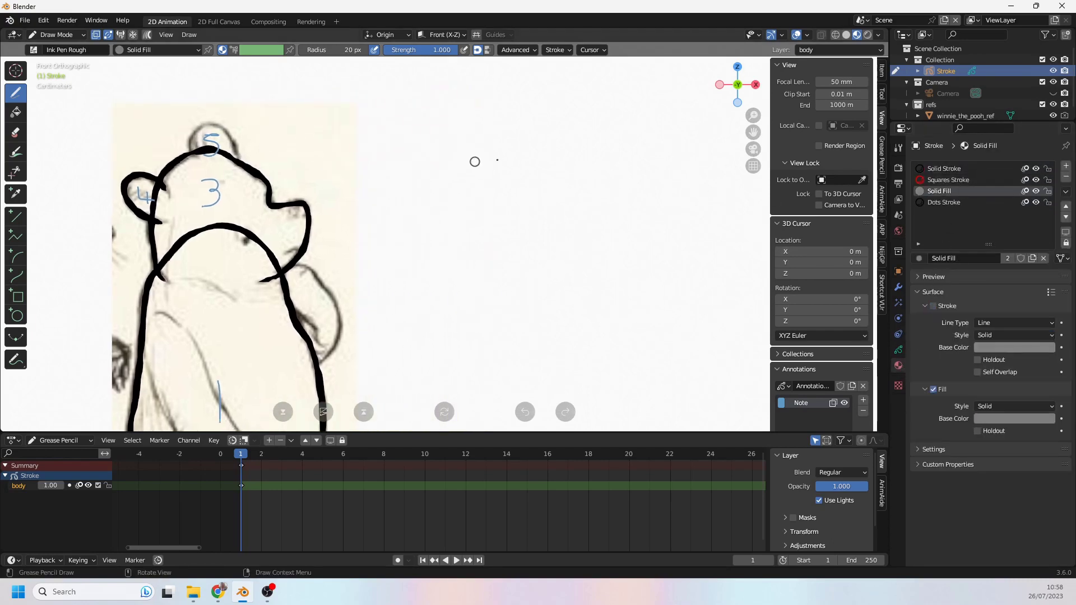
drag(485, 161, 512, 159)
key(ctrl+z)
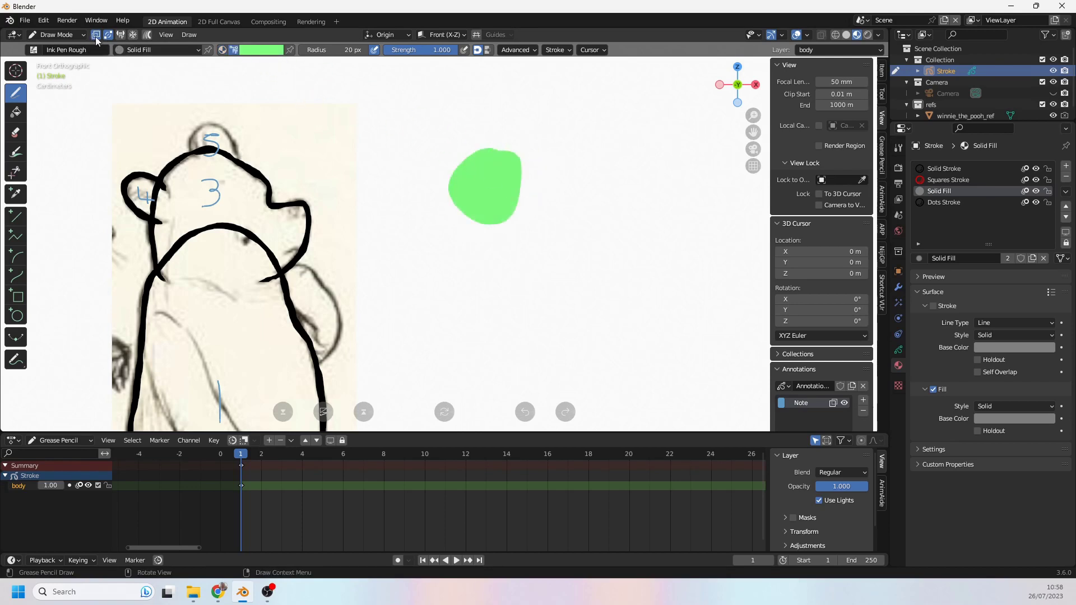
click(261, 50)
click(272, 88)
drag(526, 160, 537, 162)
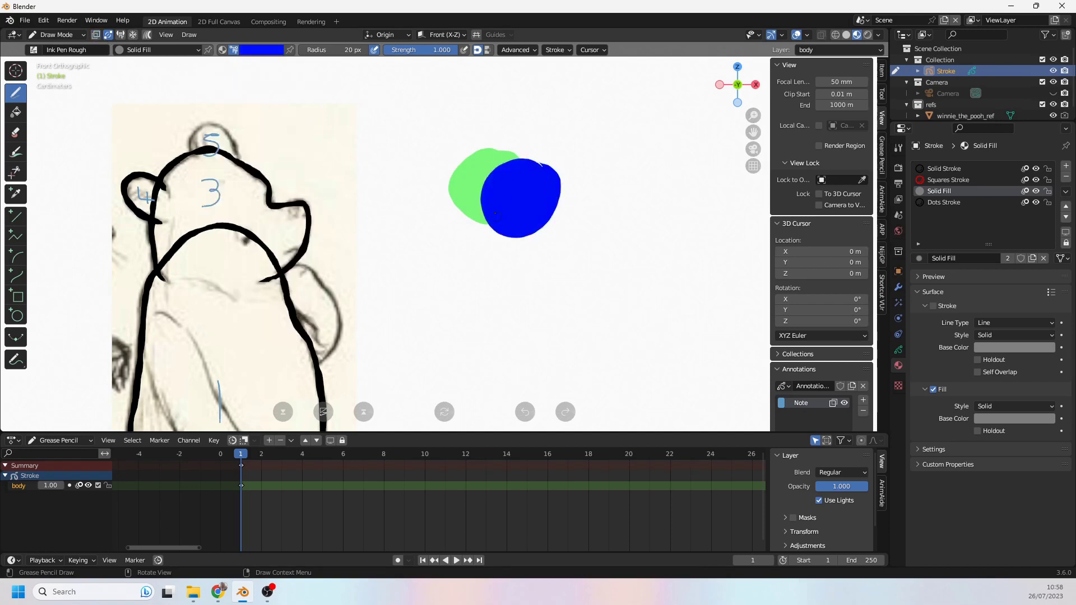
Step: Set the brush color to red and test drawing red filled shapes behind the existing circles with strokes placed on back
click(262, 50)
drag(253, 106, 264, 145)
click(96, 34)
mouse_move(545, 143)
mouse_down()
mouse_move(571, 147)
mouse_move(532, 247)
mouse_move(574, 154)
mouse_up()
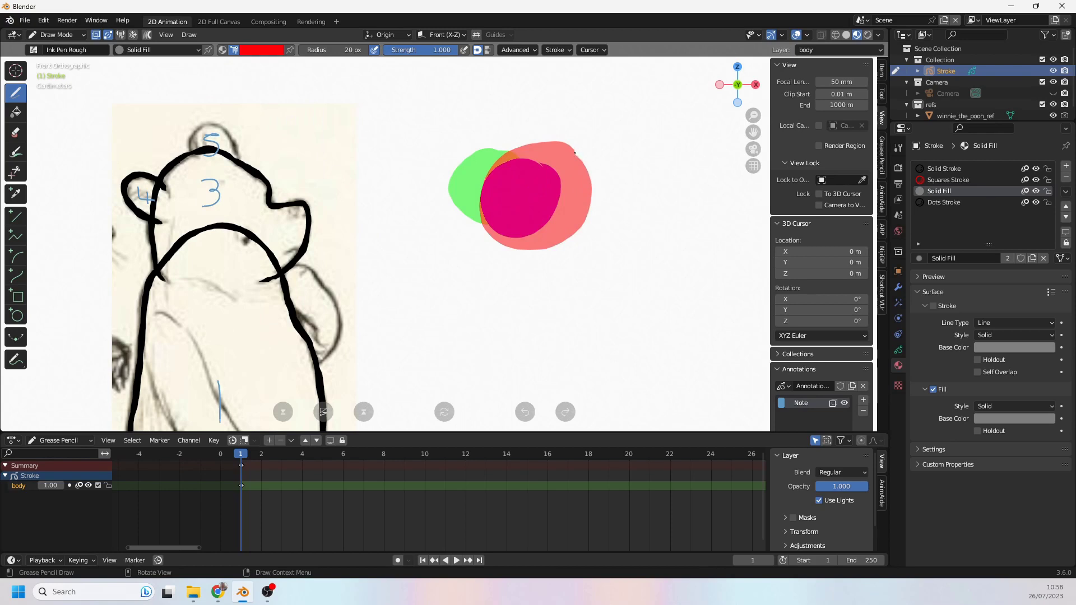
drag(577, 152, 574, 143)
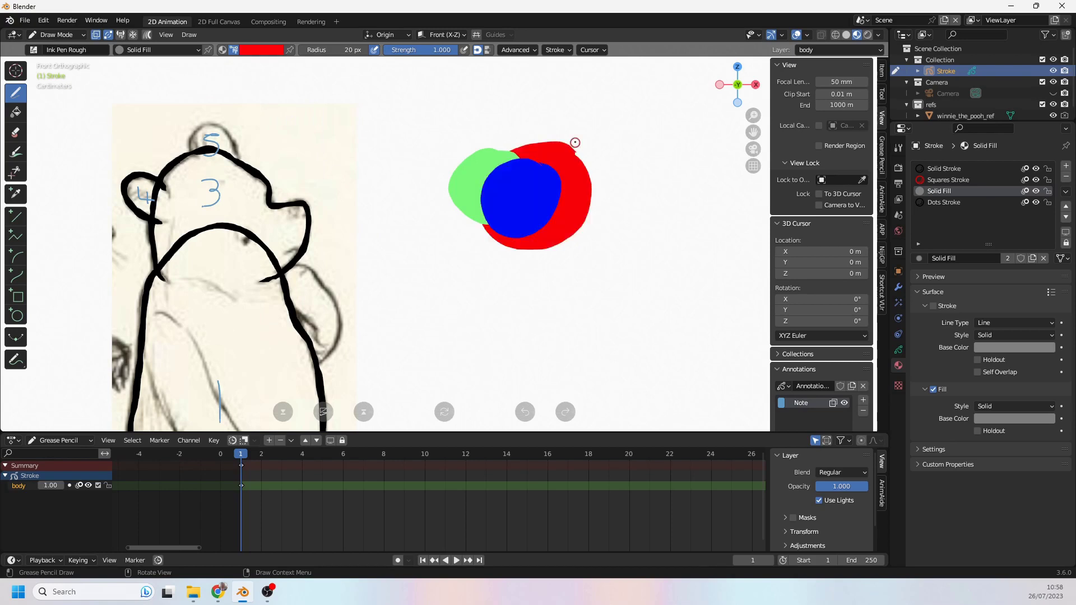
key(ctrl+z)
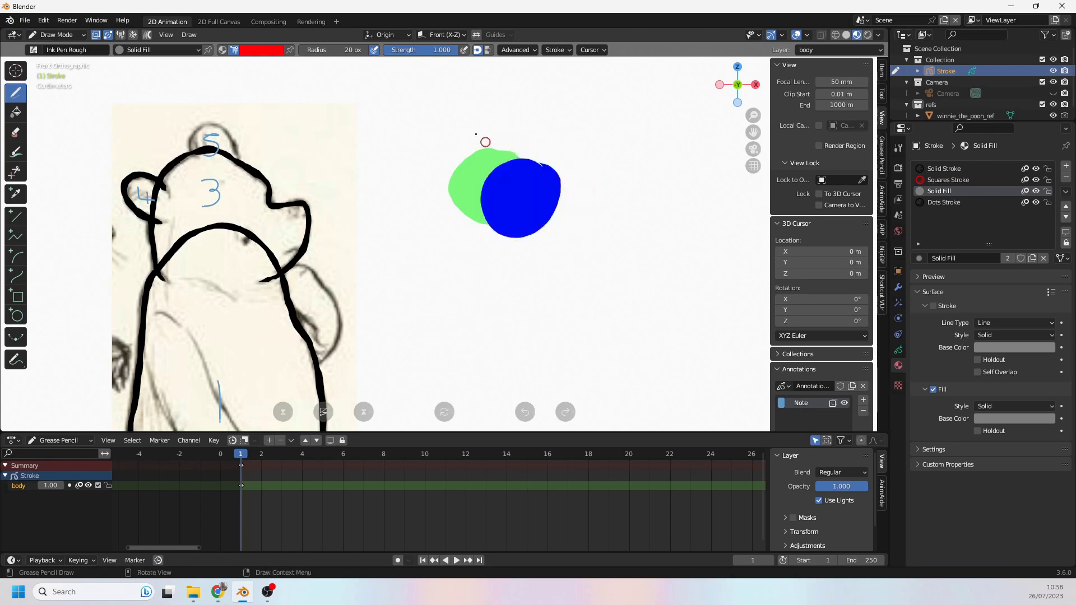
drag(464, 140, 480, 151)
Step: Undo all the filled test circles drawn beside the bear
key(ctrl+z)
key(ctrl+z)
key(ctrl+z)
key(ctrl+z)
key(ctrl+z)
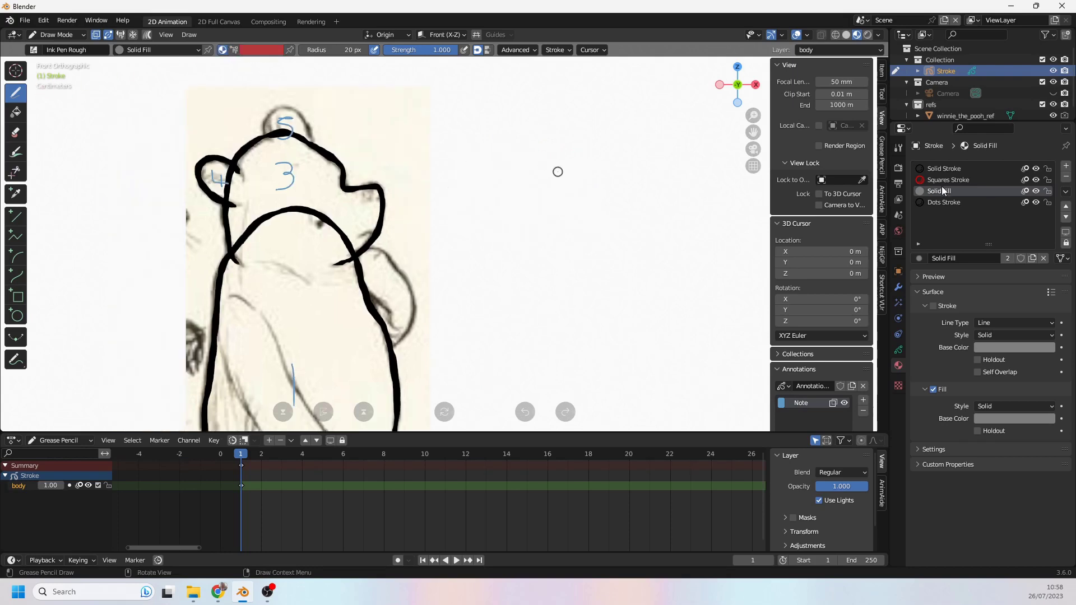
Step: Select the Solid Stroke material and outline the top ear, keeping its stroke behind the existing lines
click(942, 169)
mouse_move(270, 140)
mouse_down()
mouse_move(302, 119)
mouse_move(311, 154)
mouse_up()
key(ctrl+z)
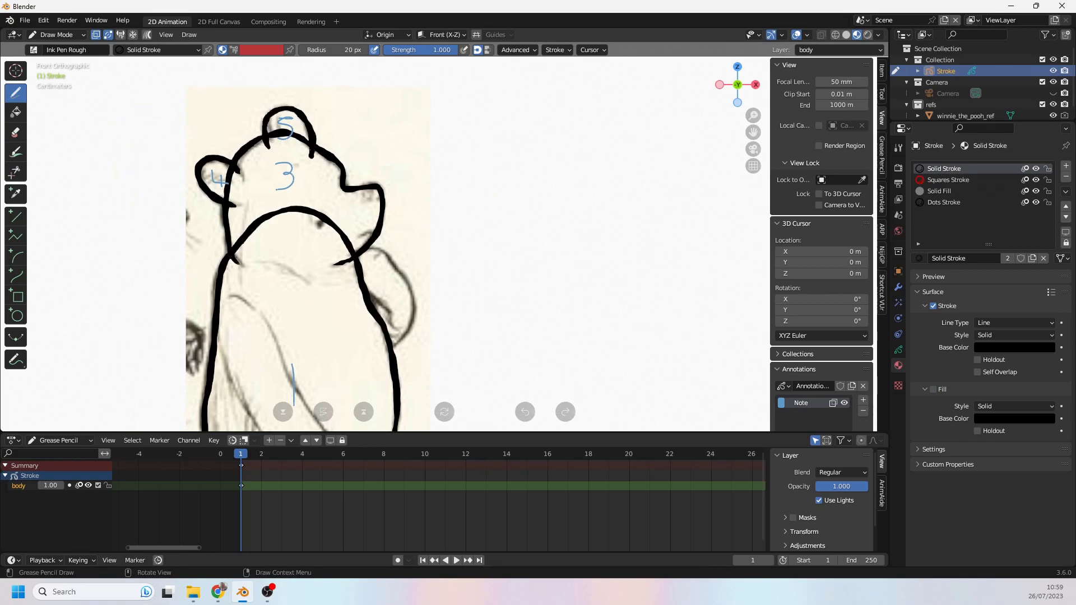
Step: Erase the annotation numbers on the top ear, body and leg and renumber them 1, 2 and 3
shift+middle_drag(389, 232, 426, 216)
ctrl+middle_drag(426, 216, 415, 293)
shift+middle_drag(409, 299, 391, 250)
click(16, 359)
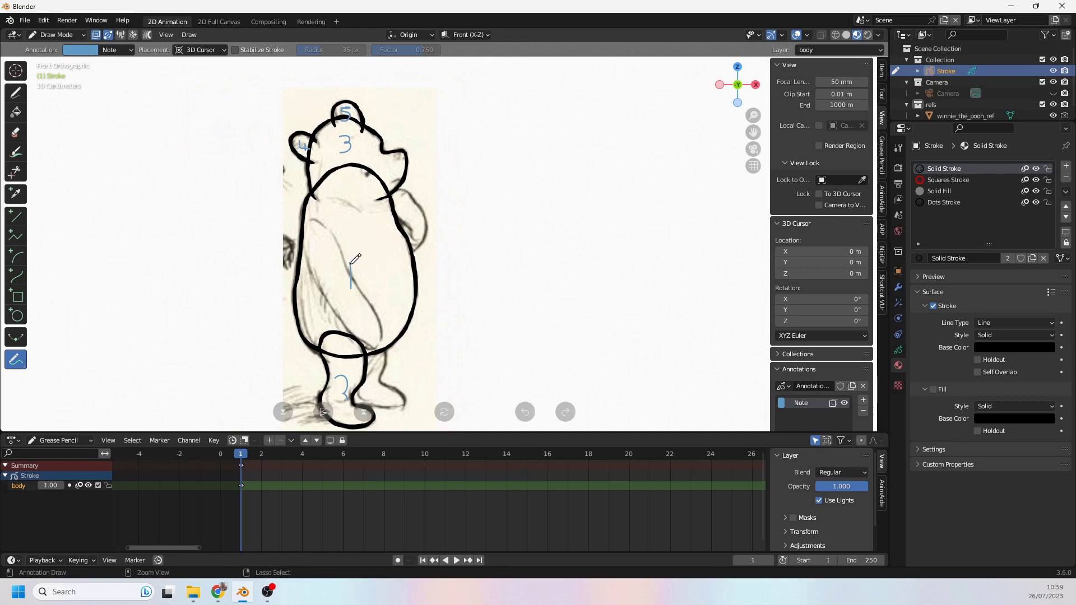
ctrl+drag(351, 262, 363, 290)
mouse_move(346, 108)
ctrl+mouse_down()
mouse_move(331, 133)
mouse_move(347, 115)
ctrl+mouse_up()
mouse_move(343, 390)
ctrl+mouse_down()
mouse_move(345, 377)
mouse_move(339, 396)
ctrl+mouse_up()
Step: Erase the annotation numbers on the head and side ear and renumber the head 4 and the ear 5
ctrl+drag(298, 145, 308, 149)
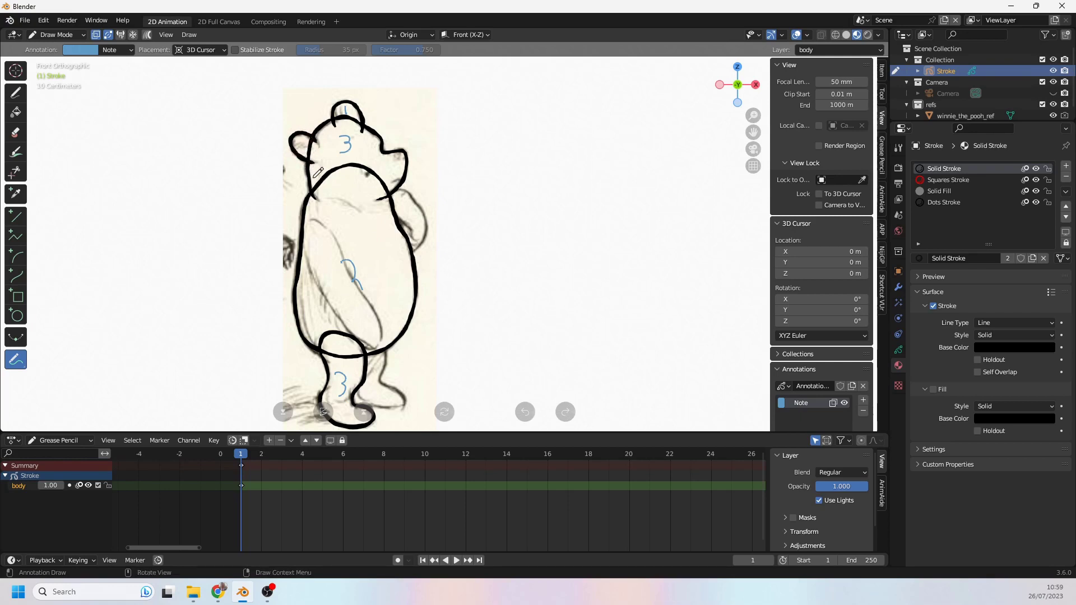
key(ctrl+z)
mouse_move(353, 138)
ctrl+mouse_down()
mouse_move(332, 158)
mouse_move(359, 149)
ctrl+mouse_up()
drag(353, 140, 354, 157)
ctrl+drag(304, 132, 305, 145)
shift+middle_drag(391, 177, 363, 163)
shift+middle_drag(431, 225, 421, 220)
Step: Try annotating rough outlines around the far arm and the near arm, undoing both marks
mouse_move(364, 168)
mouse_down()
mouse_move(387, 171)
mouse_move(388, 220)
mouse_move(378, 193)
mouse_up()
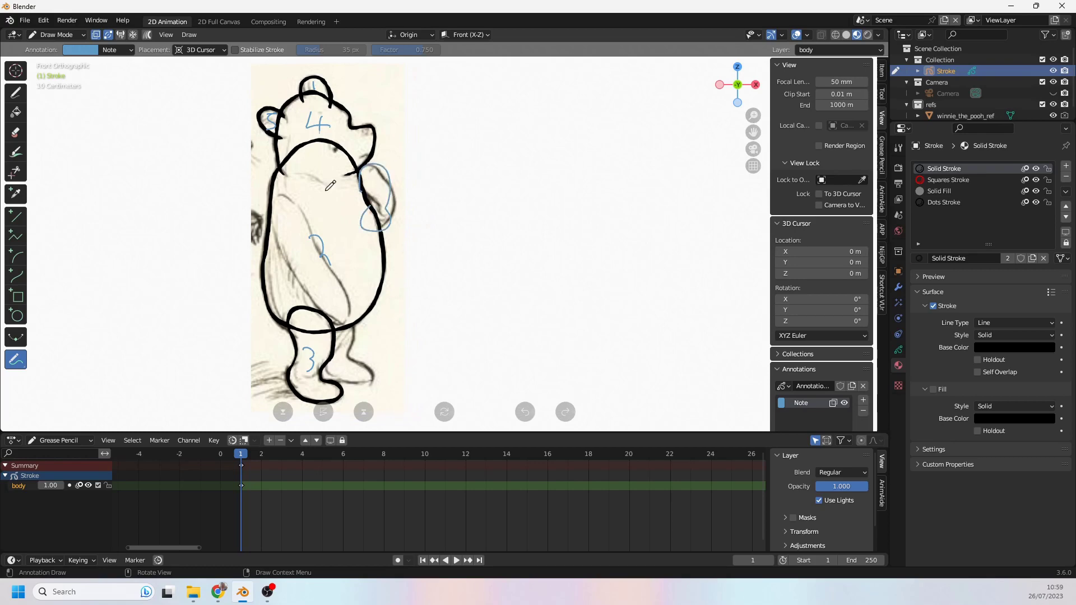
key(ctrl+z)
mouse_move(271, 221)
mouse_down()
mouse_move(289, 246)
mouse_move(311, 214)
mouse_up()
key(ctrl+z)
Step: Outline the near arm over the body with the Ink Pen Rough brush, undoing the first attempts
click(22, 93)
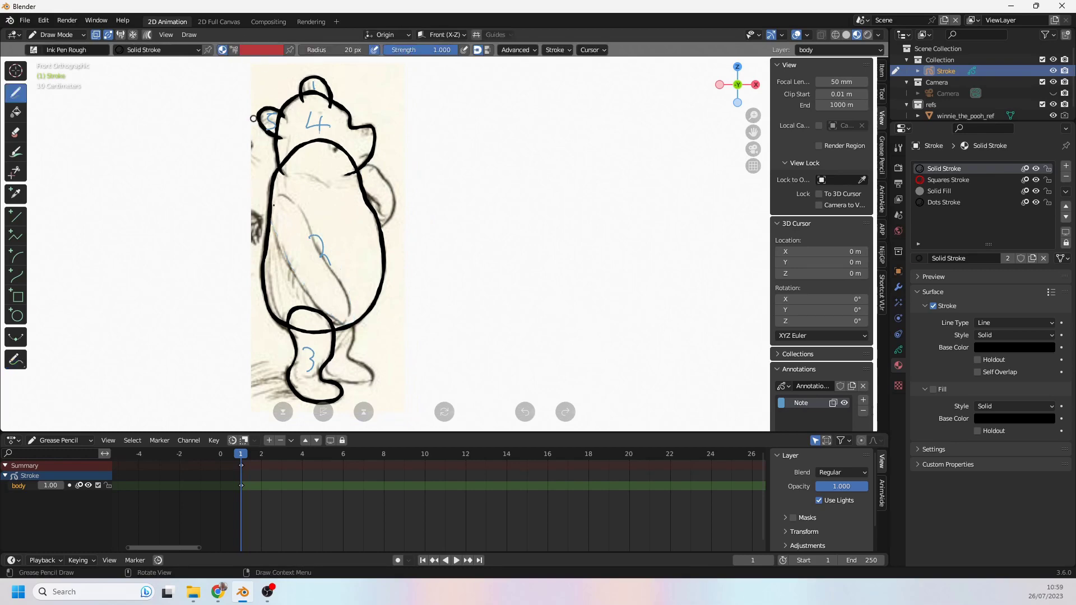
drag(283, 252, 322, 303)
key(ctrl+z)
drag(272, 229, 309, 291)
key(ctrl+z)
mouse_move(274, 214)
mouse_down()
mouse_move(294, 276)
mouse_move(333, 320)
mouse_move(352, 295)
mouse_move(289, 199)
mouse_up()
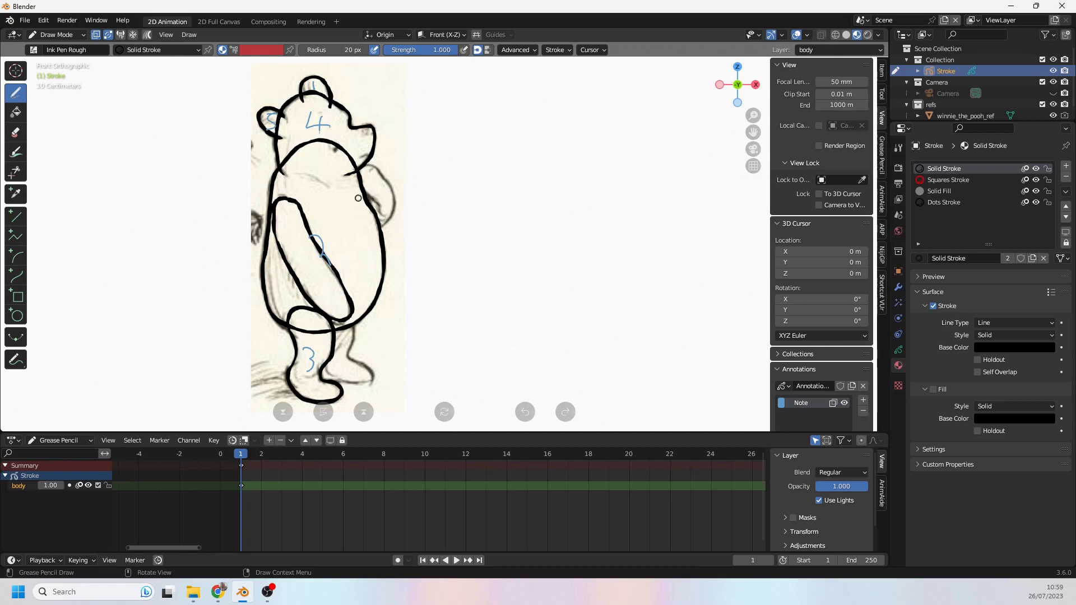
Step: Try outlining the far arm behind the bear's chest and undo the stroke
mouse_move(362, 171)
mouse_down()
mouse_move(377, 168)
mouse_move(360, 221)
mouse_up()
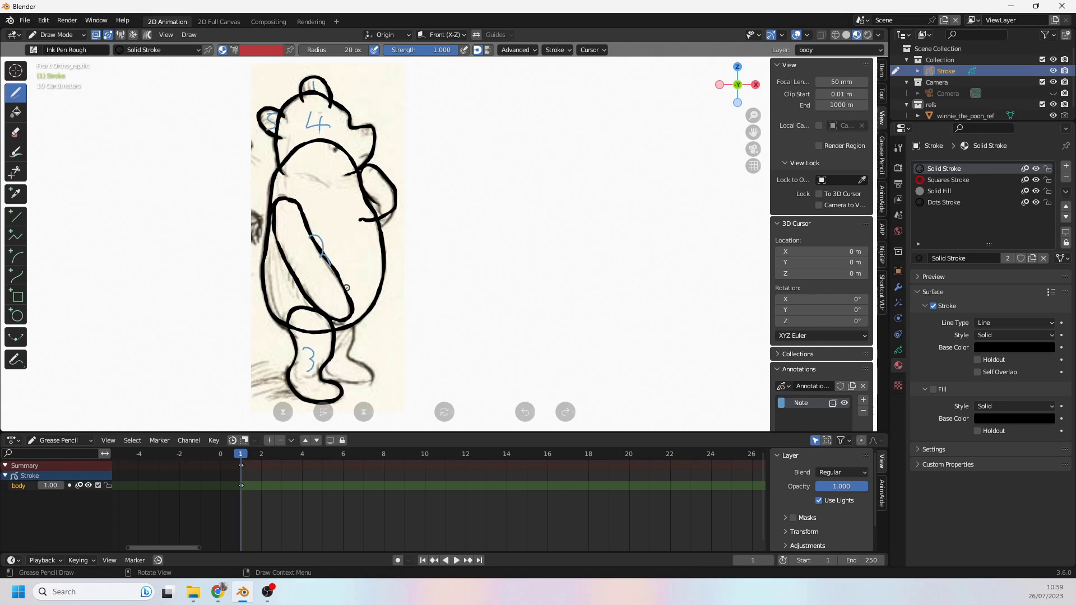
key(ctrl)
key(ctrl+z)
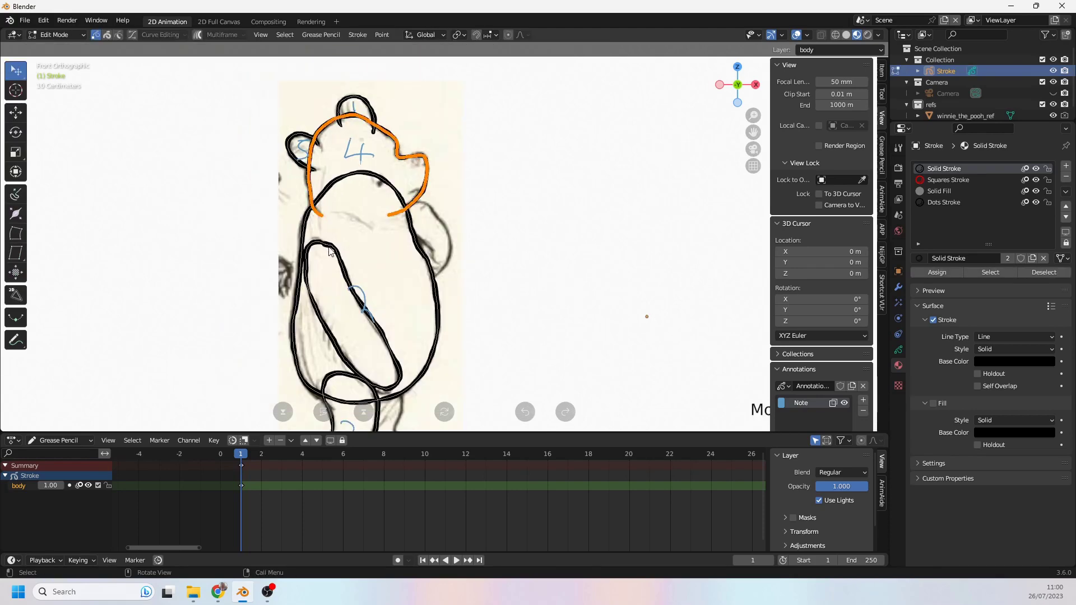
Step: In Edit Mode with stroke selection, duplicate the near arm's stroke and place the copy across the body's front edge as the far arm
click(328, 247)
scroll(318, 242, down, 1)
click(106, 35)
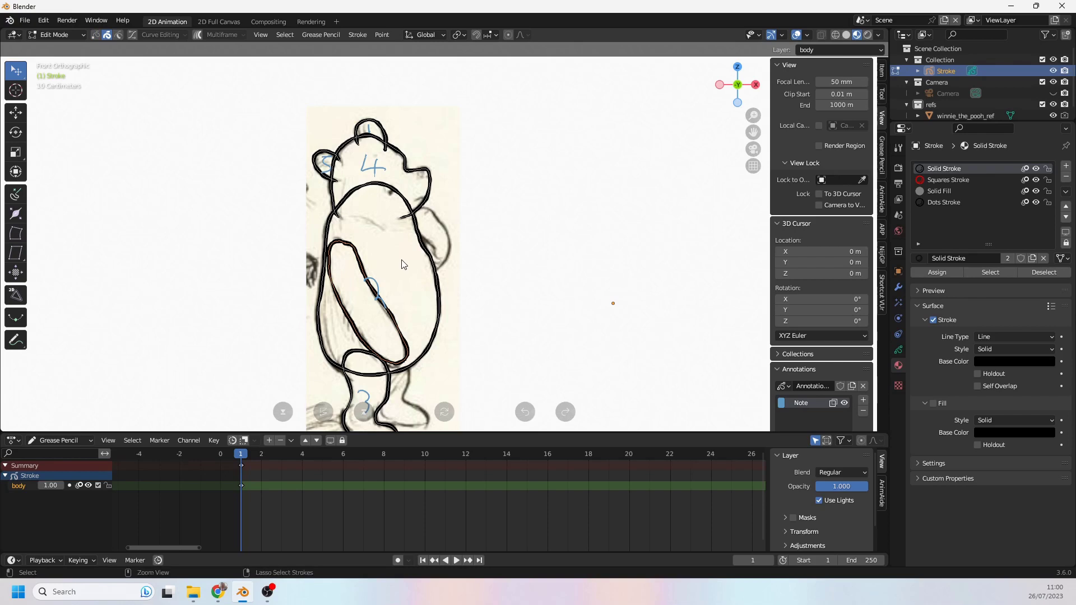
key(shift+d)
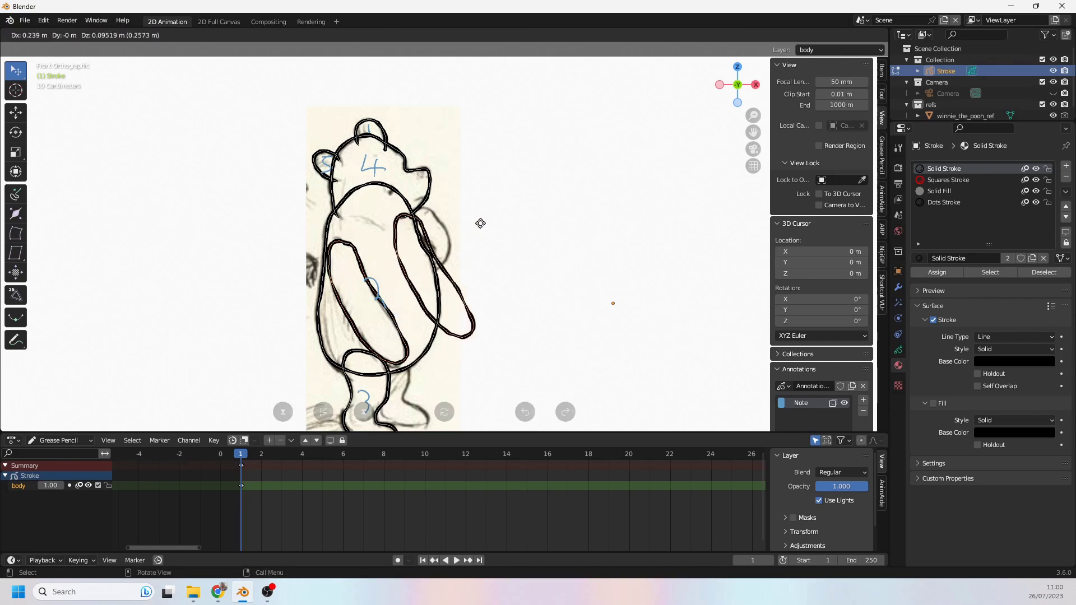
click(469, 236)
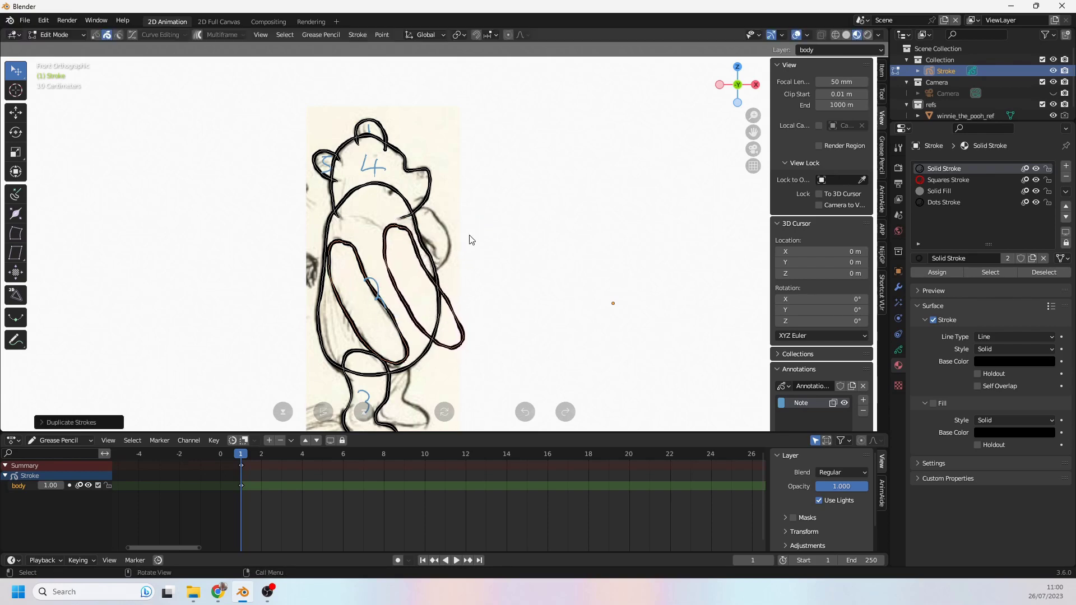
scroll(473, 255, down, 2)
scroll(460, 261, up, 2)
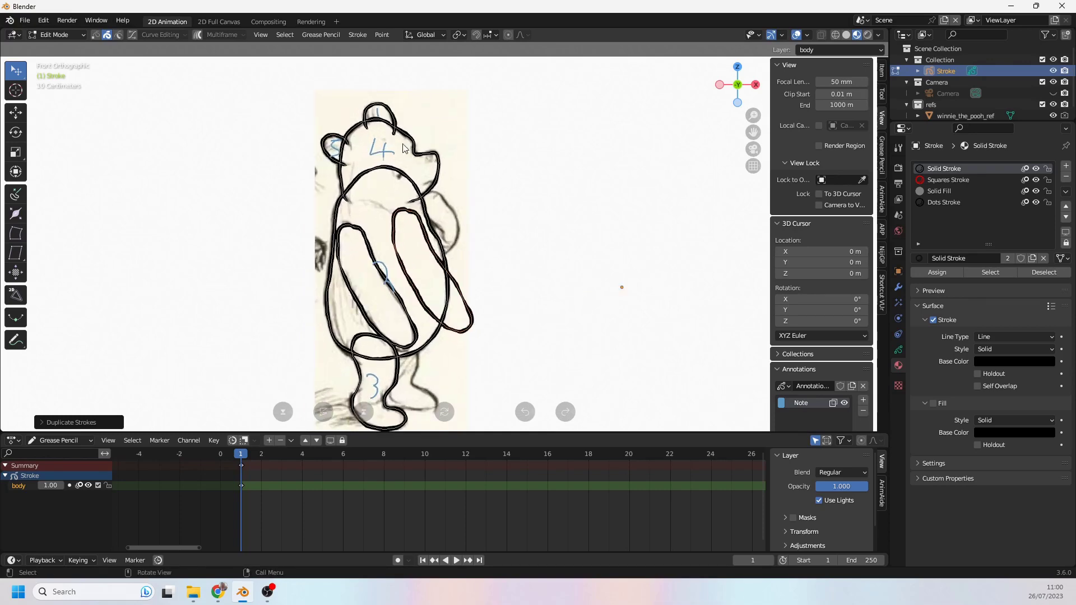
Step: Arrange the duplicated arm stroke by sending it to the back
right_click(458, 290)
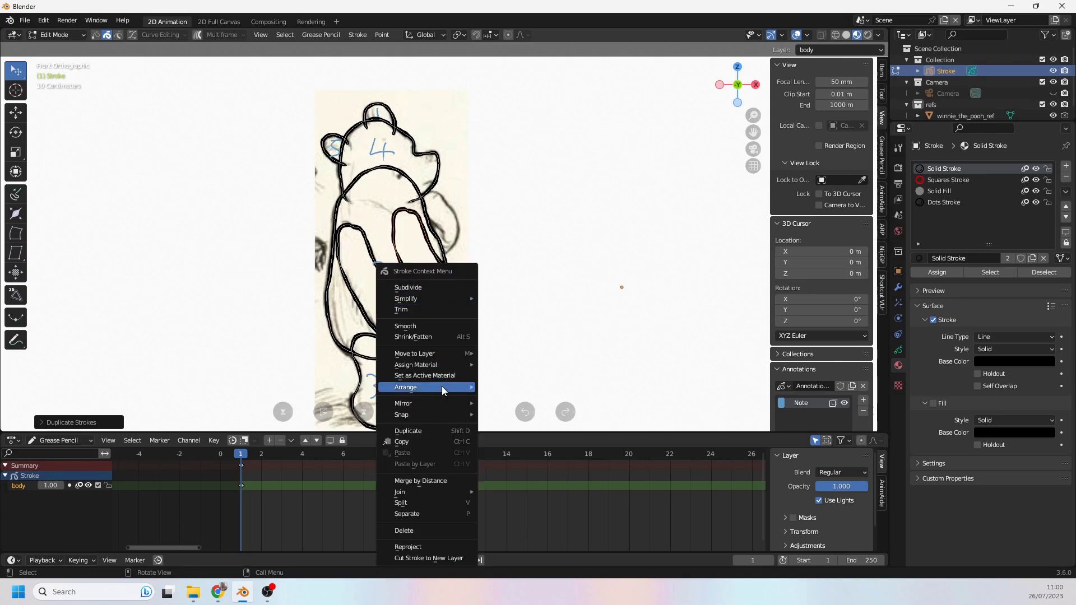
mouse_move(441, 387)
click(519, 424)
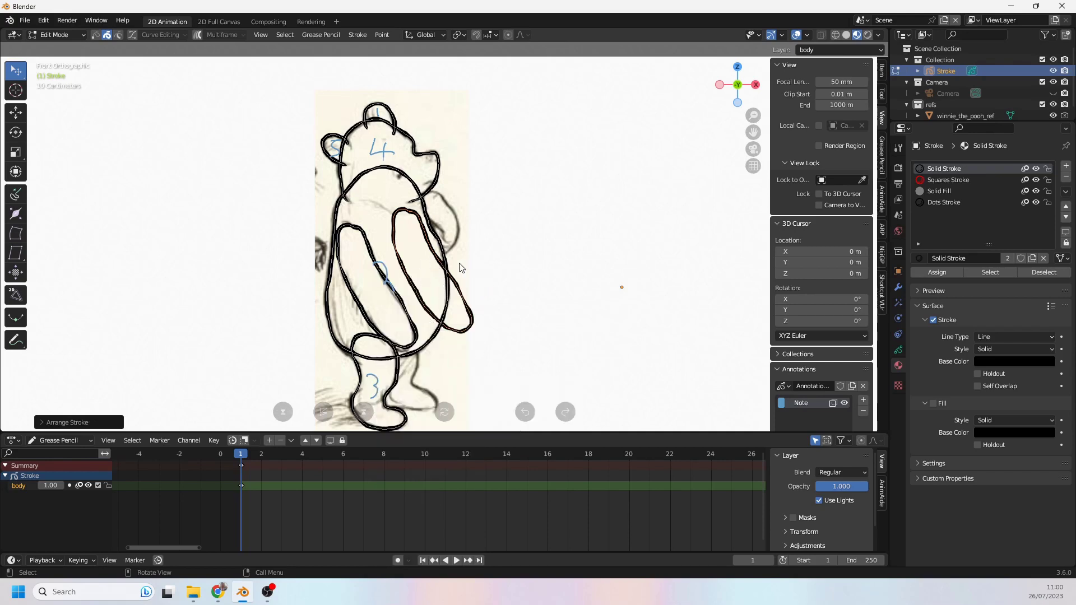
click(437, 243)
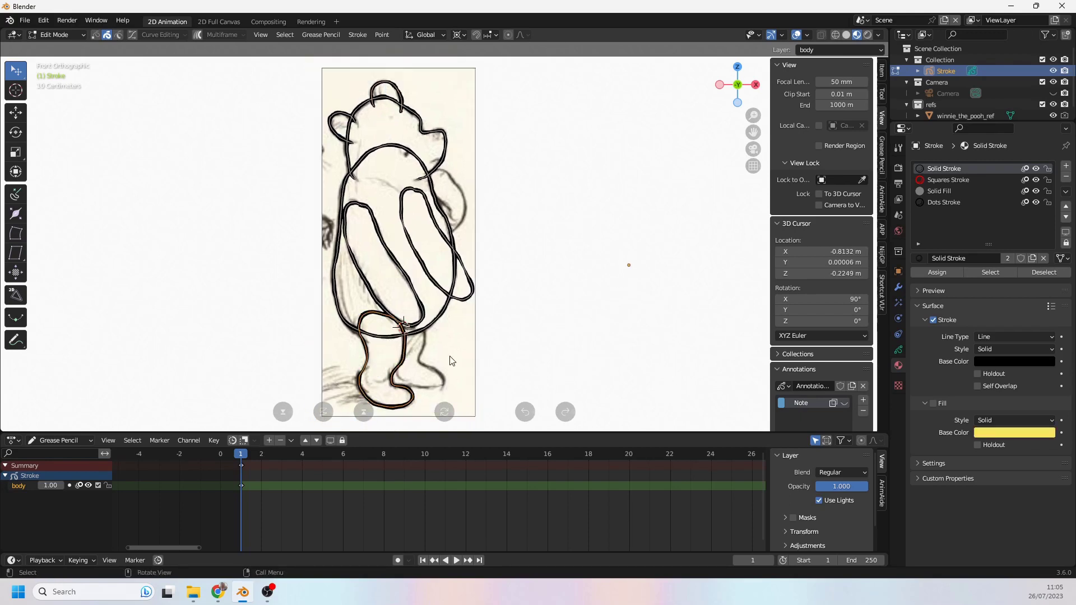
Step: Duplicate the leg stroke, offset the copy toward the far leg, and rotate it around the 3D cursor placed at the hip
key(g)
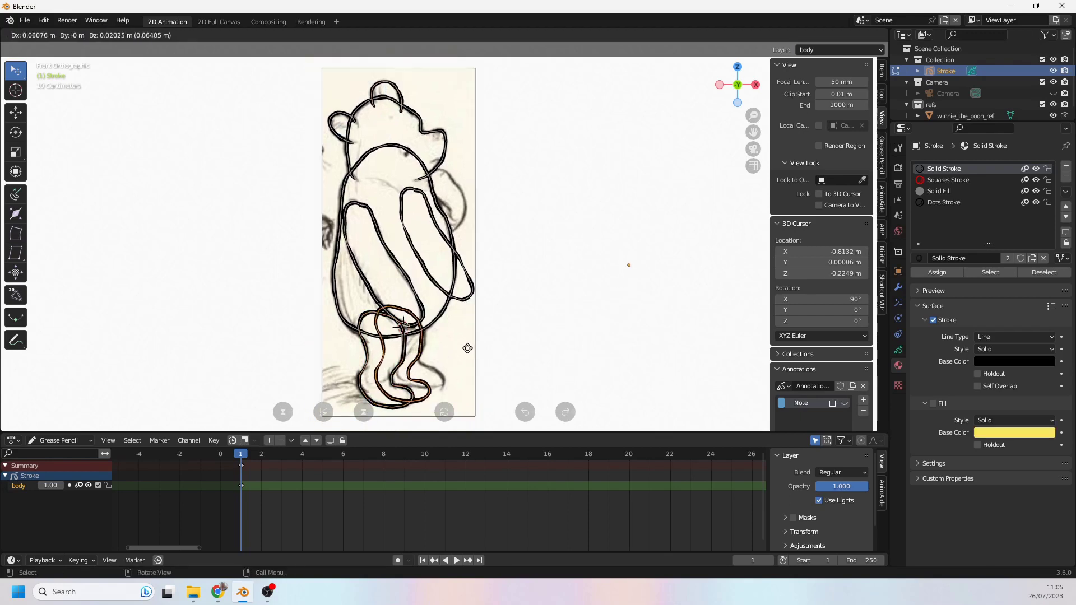
click(471, 347)
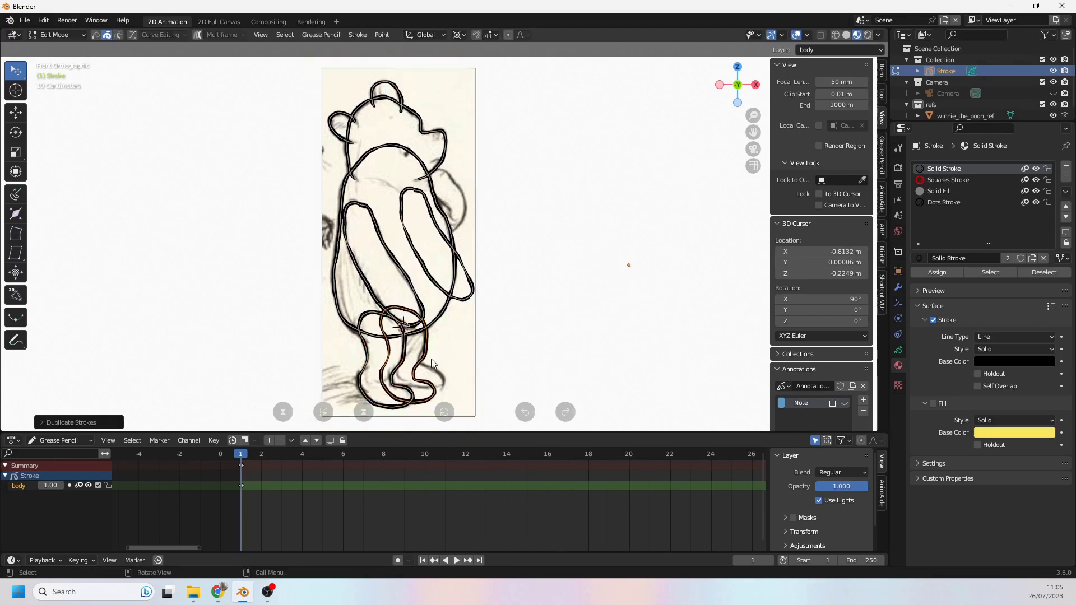
shift+right_click(400, 323)
shift+right_click(401, 326)
shift+right_click(403, 328)
key(r)
click(495, 373)
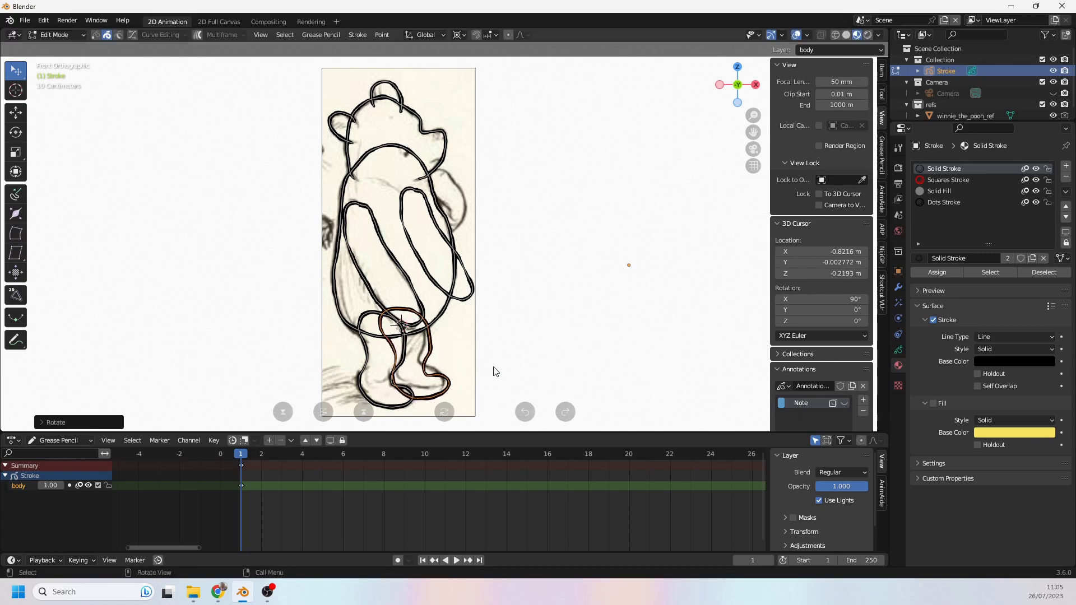
Step: Toggle the viewport's 3D Cursor overlay off and back on
click(805, 36)
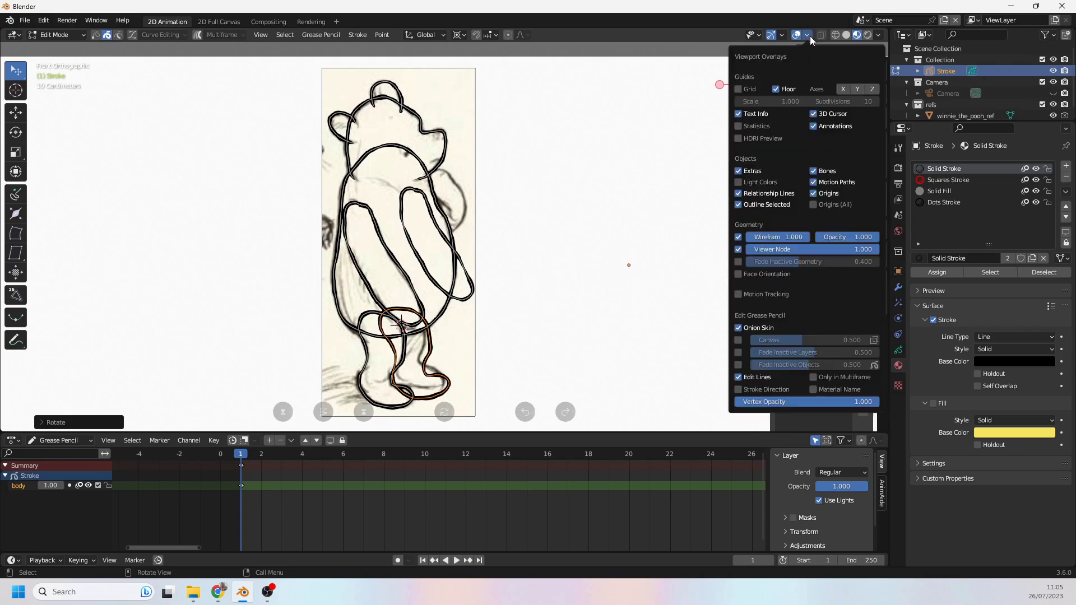
click(814, 115)
click(814, 115)
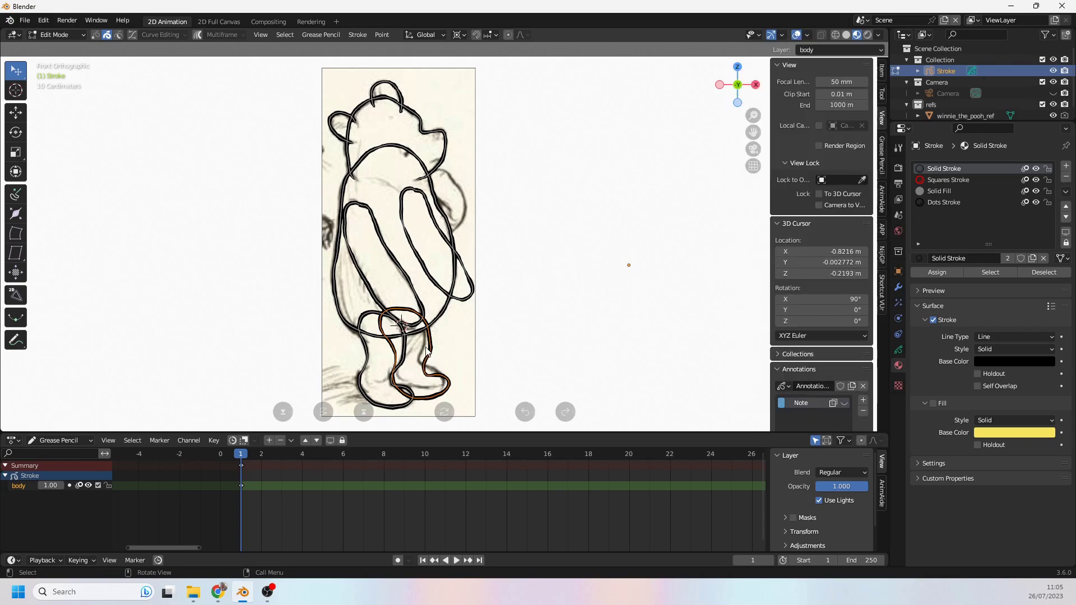
Step: Scale the copied leg down to about 0.92 around the 3D cursor
key(s)
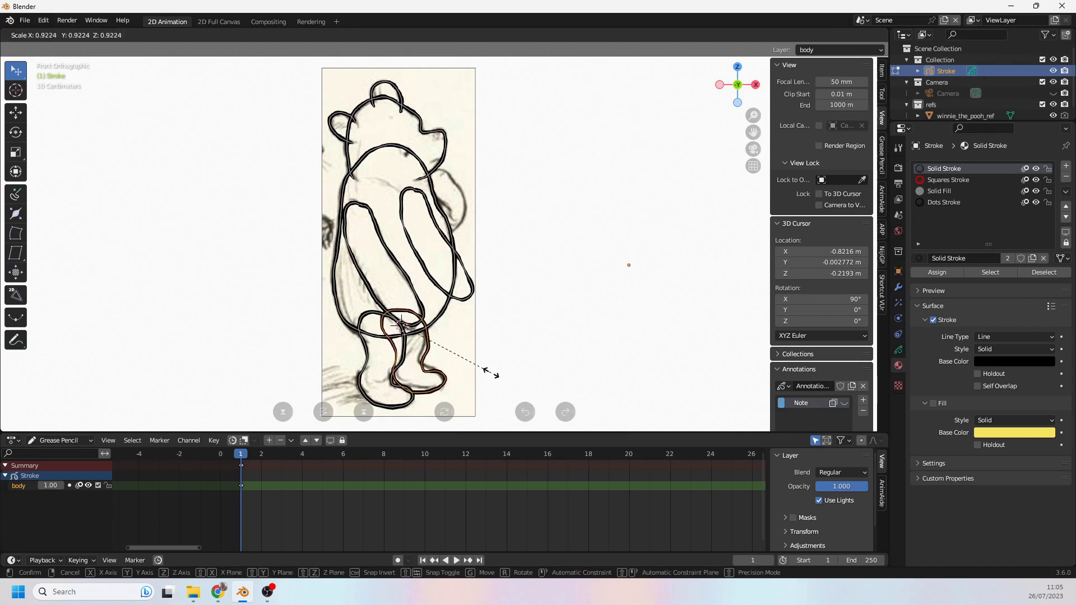
click(488, 370)
shift+middle_drag(426, 229, 425, 252)
shift+scroll(430, 294, down, 5)
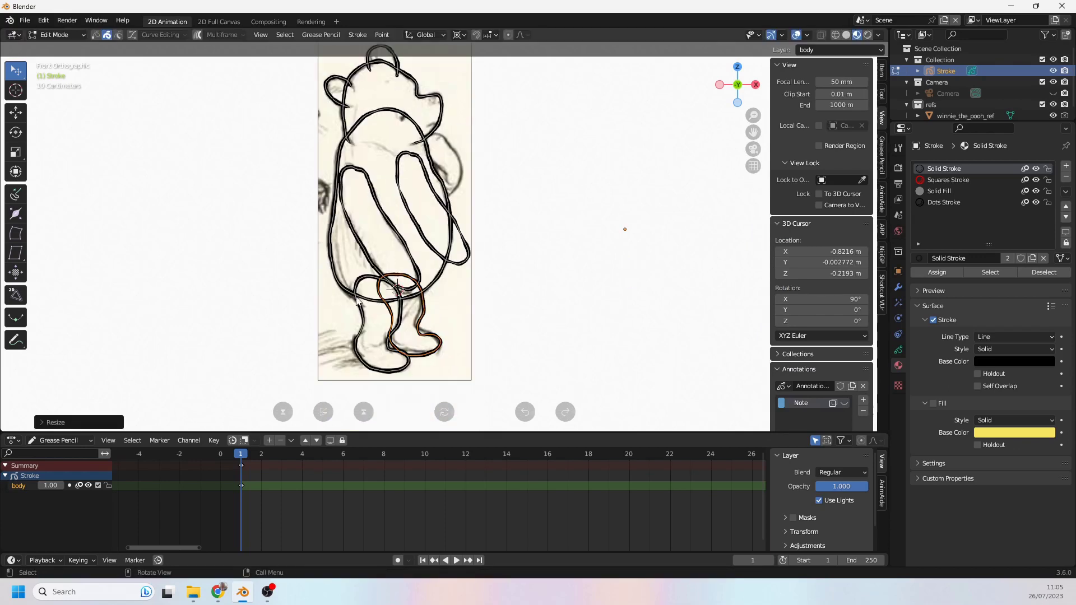
click(394, 318)
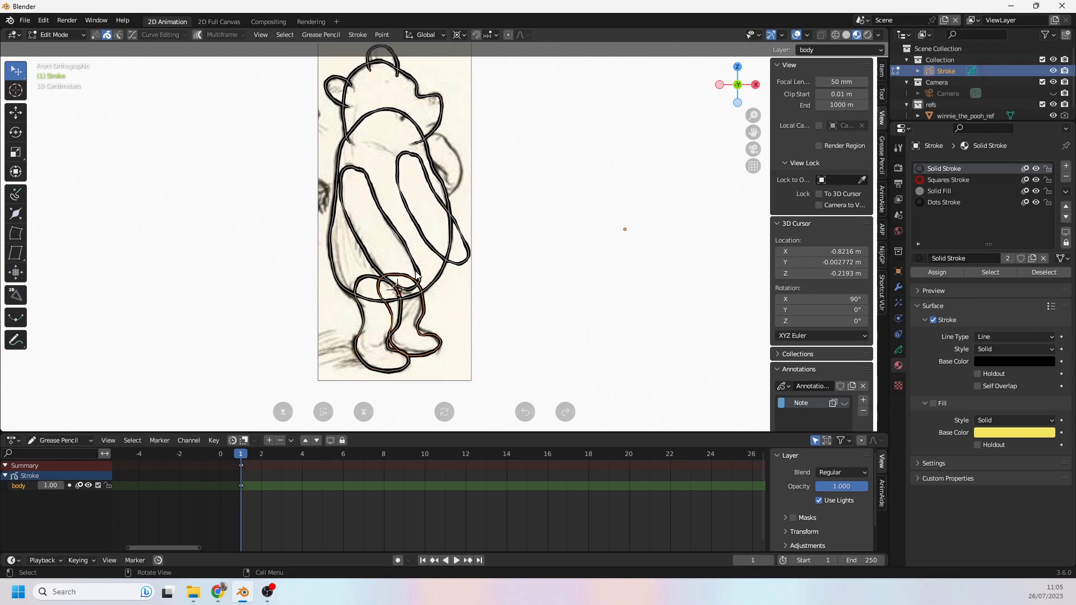
Step: Enable the yellow Fill on the Solid Stroke material so all the body parts are filled
shift+middle_drag(414, 190, 409, 235)
scroll(395, 198, up, 1)
shift+middle_drag(362, 168, 357, 190)
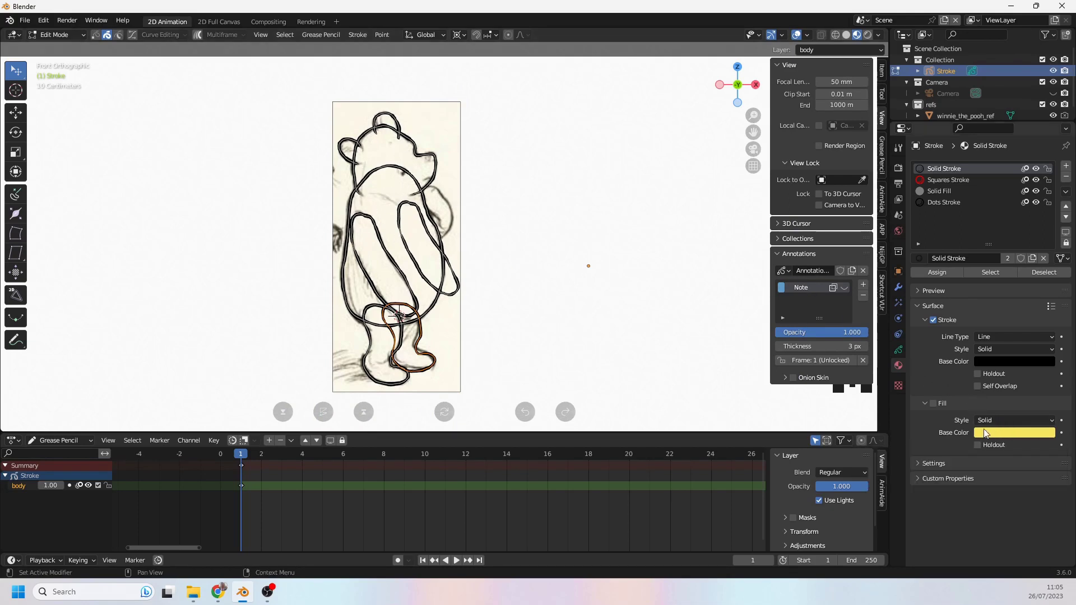
click(933, 403)
scroll(413, 281, up, 2)
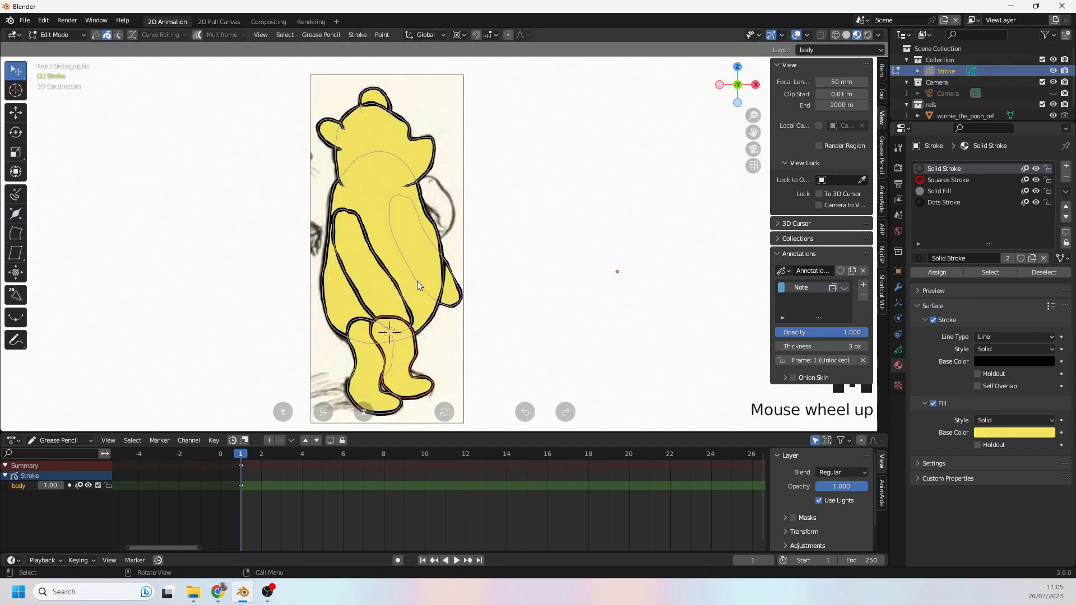
Step: Select the far arm stroke and try moving it, cancelling the move
shift+middle_drag(413, 280, 423, 270)
click(448, 286)
key(g)
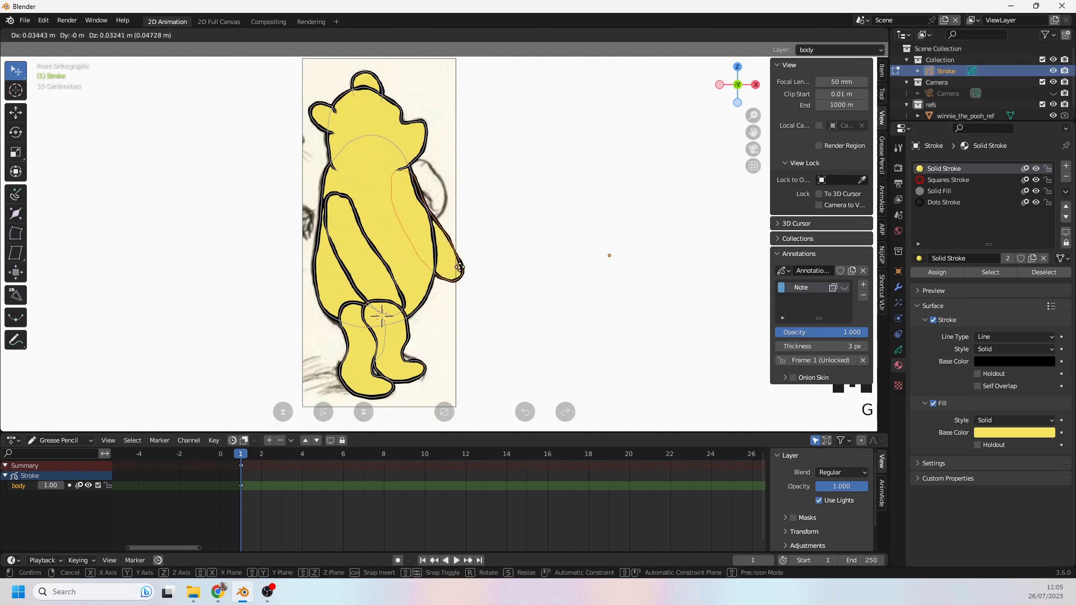
click(448, 283)
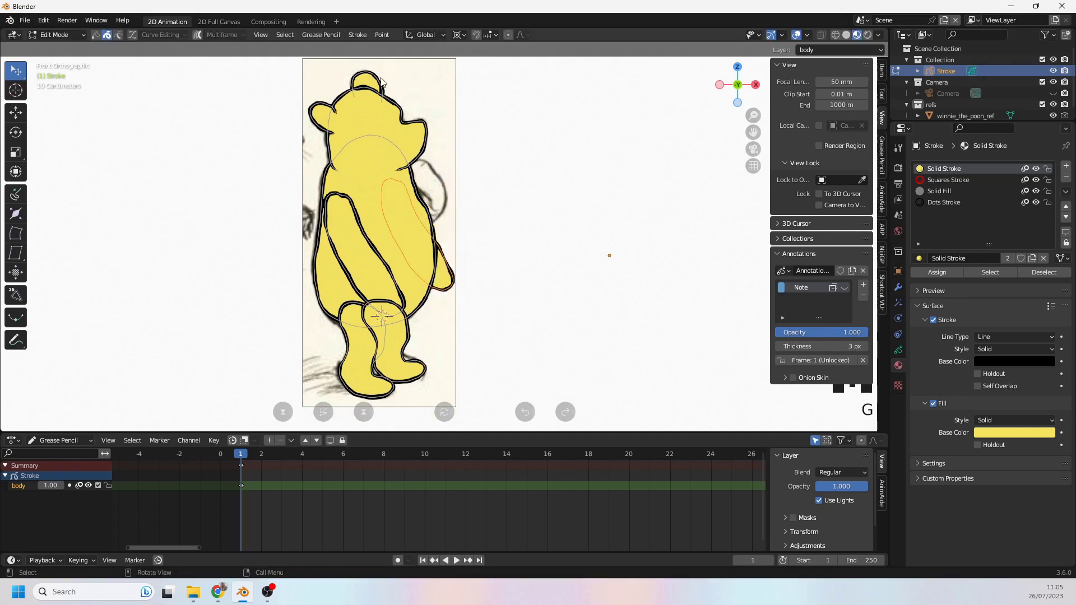
key(g)
right_click(371, 87)
click(356, 215)
shift+middle_drag(362, 245, 363, 209)
Step: Place the 3D cursor at the far arm's shoulder and scale the arm down slightly around it
click(398, 155)
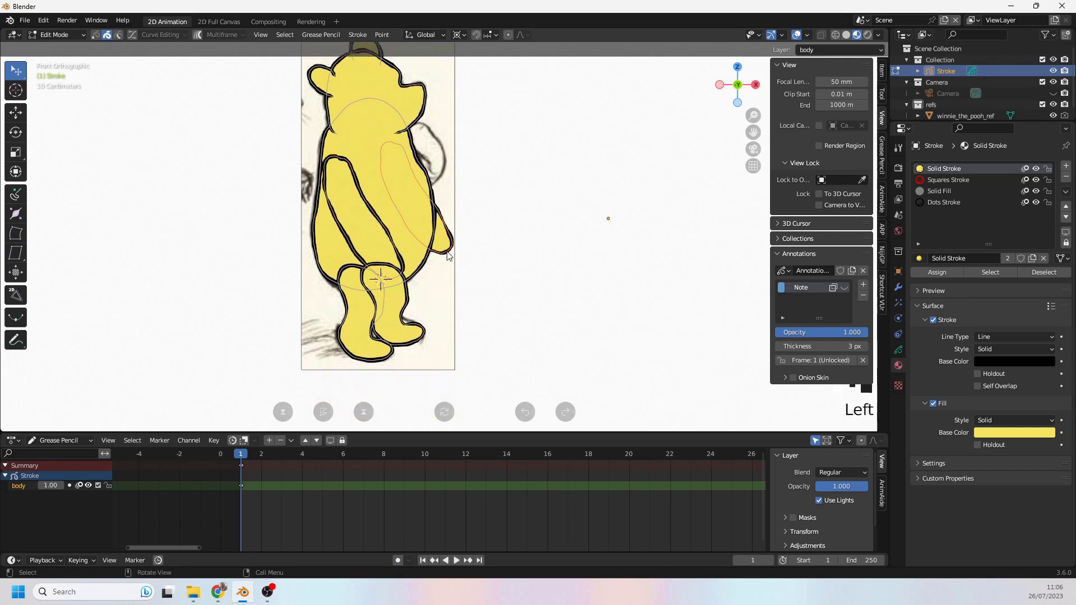
shift+right_click(394, 159)
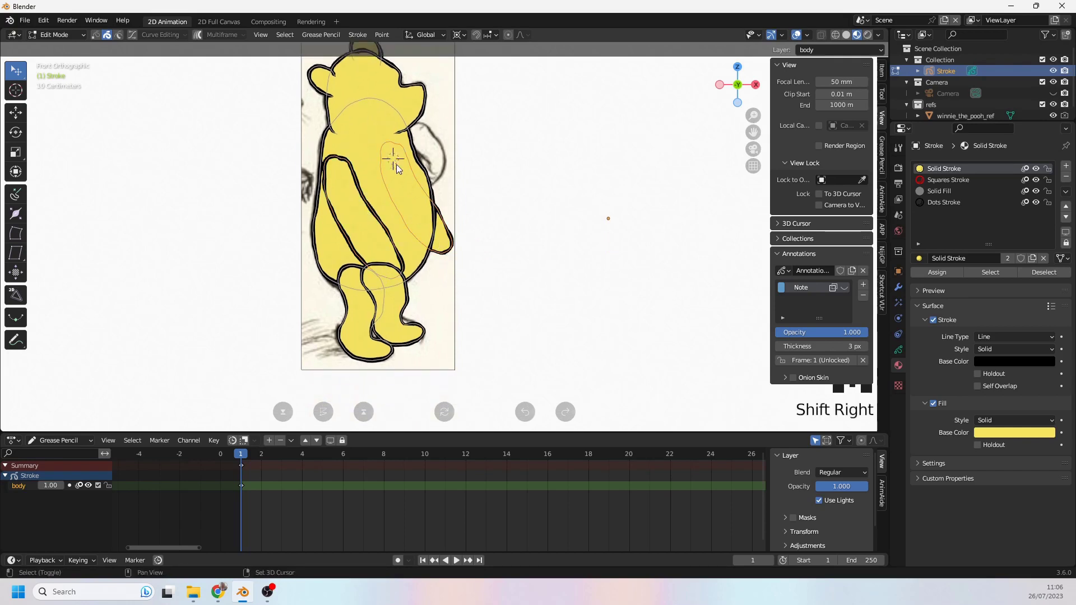
key(s)
click(485, 224)
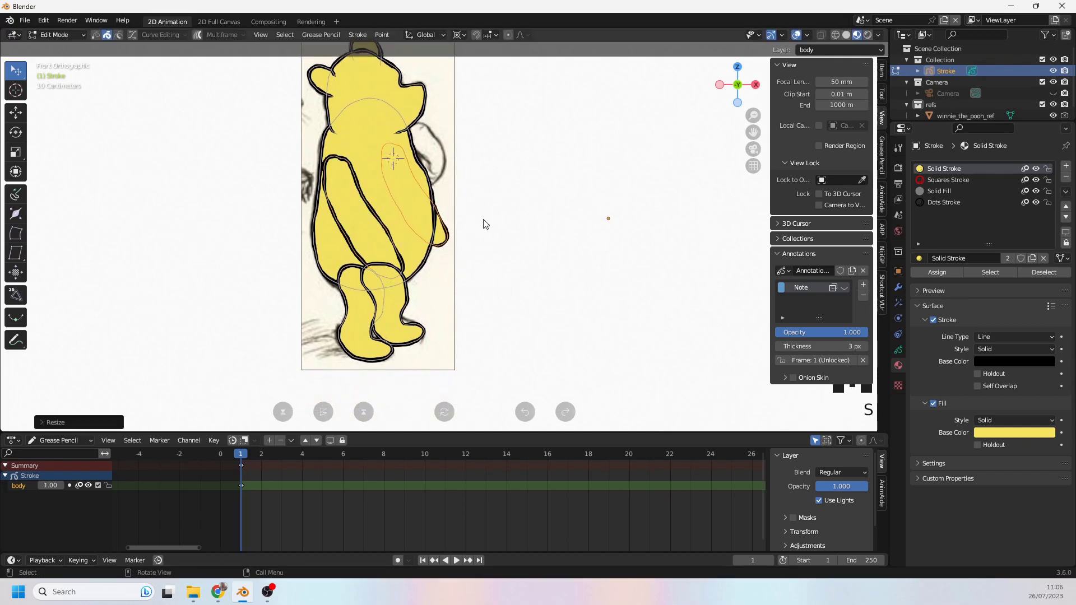
Step: Select the far leg stroke and send it to the back, behind the body and near leg
click(404, 297)
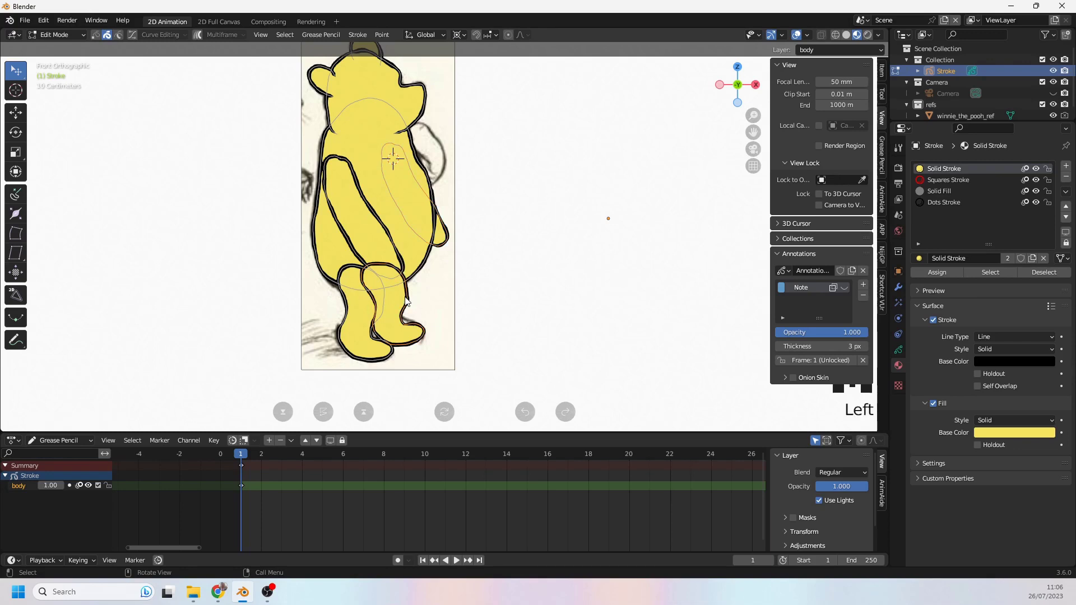
right_click(405, 298)
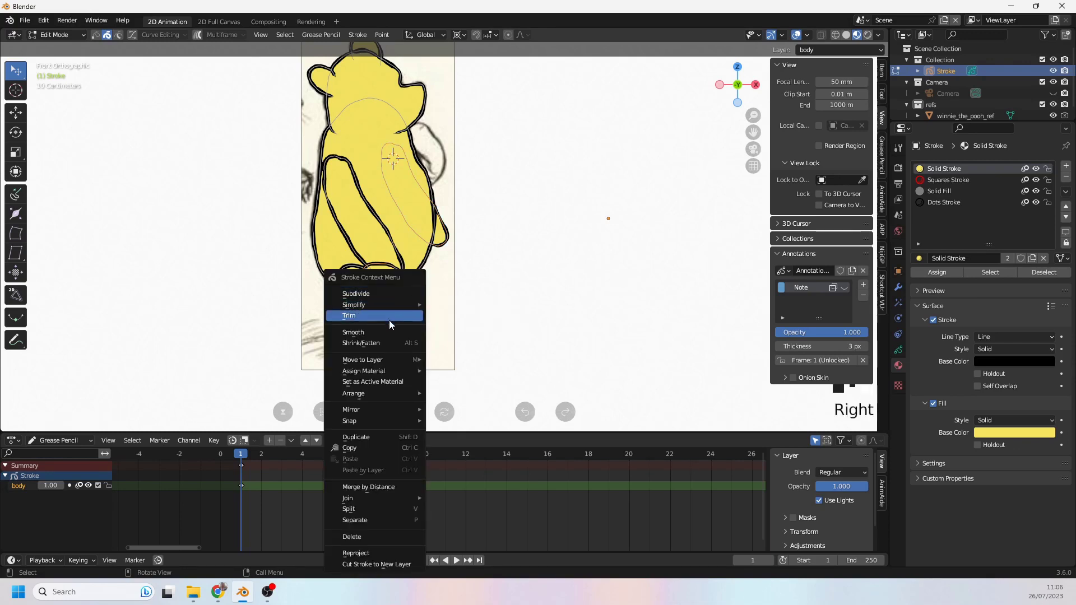
mouse_move(390, 392)
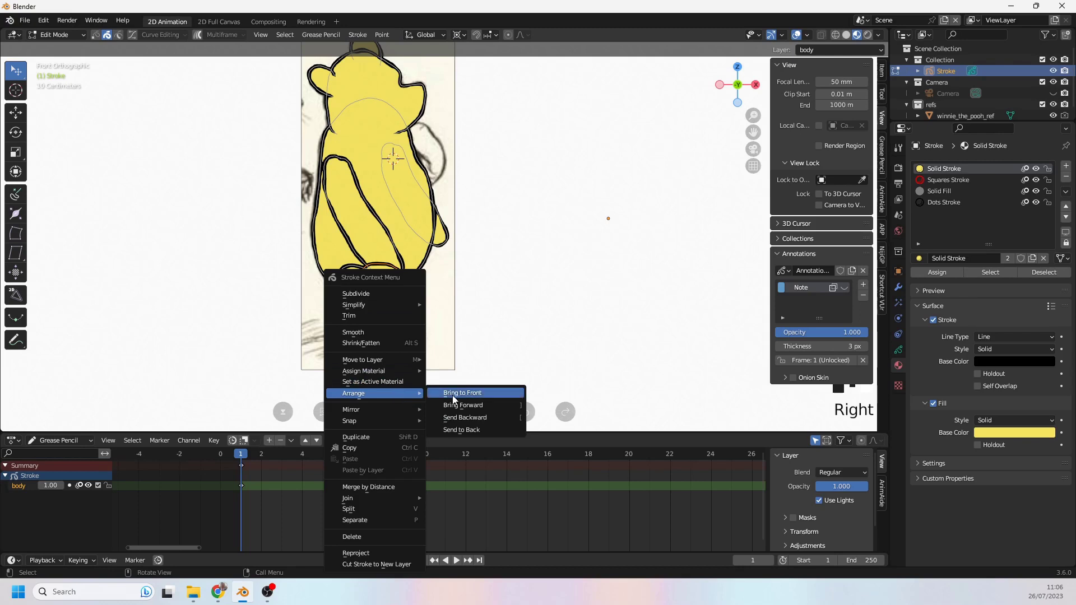
click(462, 431)
scroll(404, 320, down, 2)
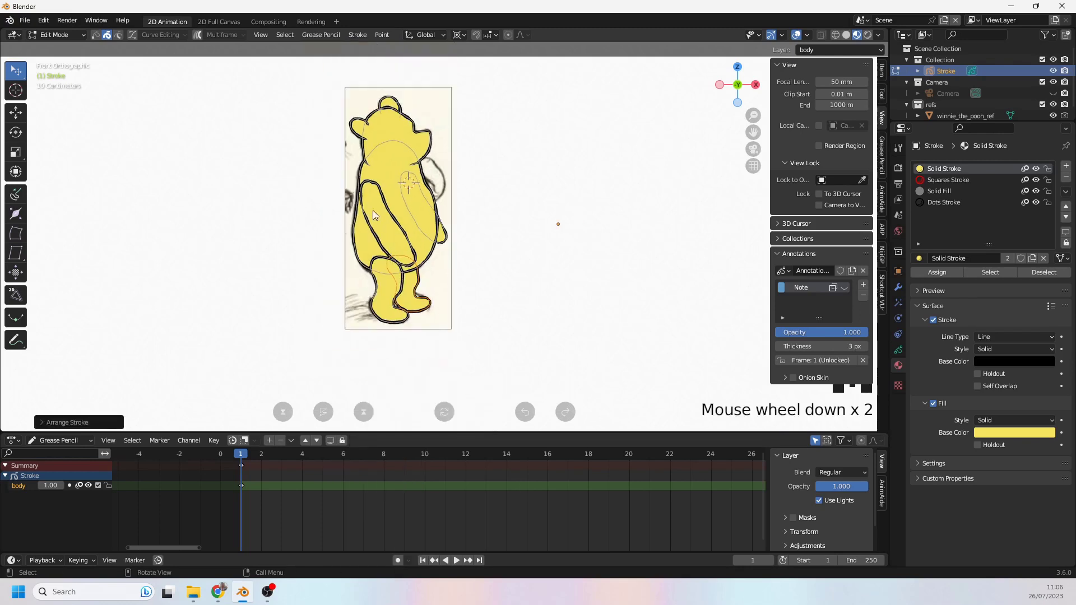
scroll(374, 213, up, 1)
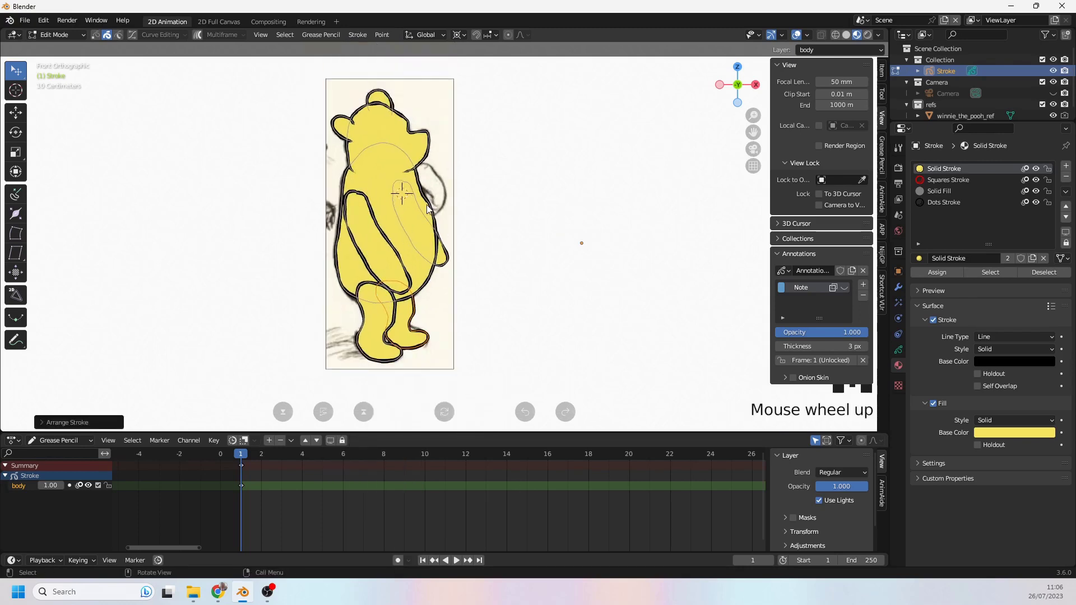
scroll(446, 262, up, 1)
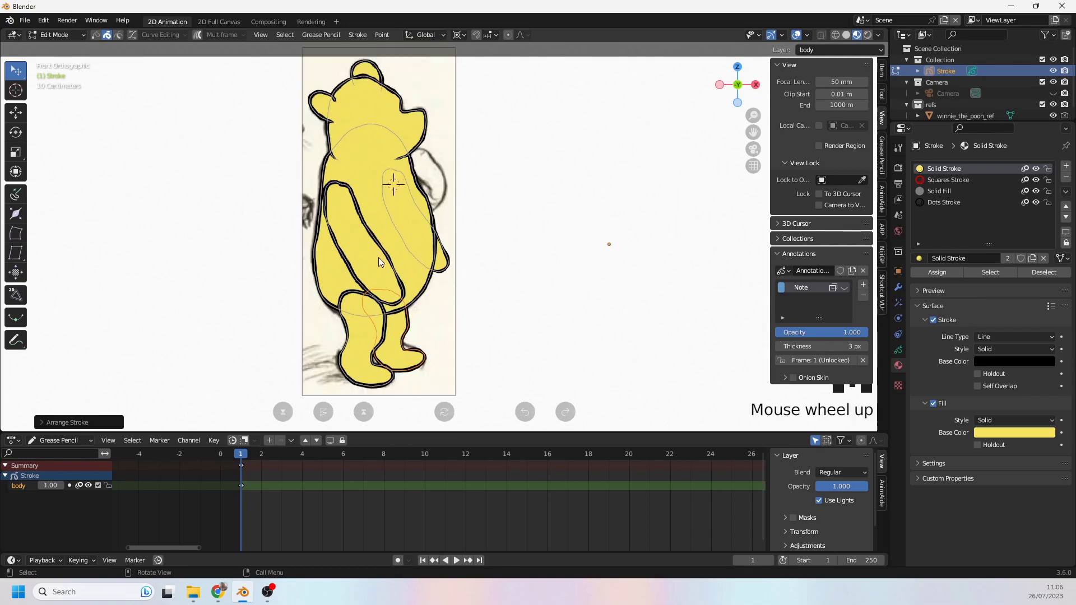
shift+middle_drag(379, 261, 415, 301)
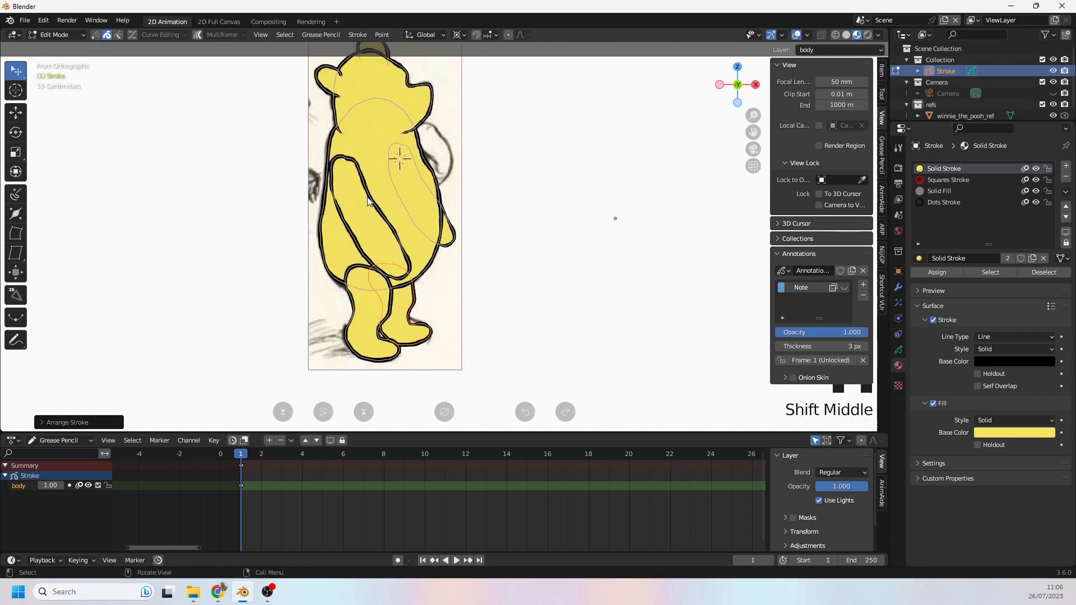
scroll(338, 224, down, 1)
shift+middle_drag(338, 223, 341, 248)
scroll(354, 190, up, 2)
shift+middle_drag(354, 195, 348, 160)
scroll(363, 156, down, 1)
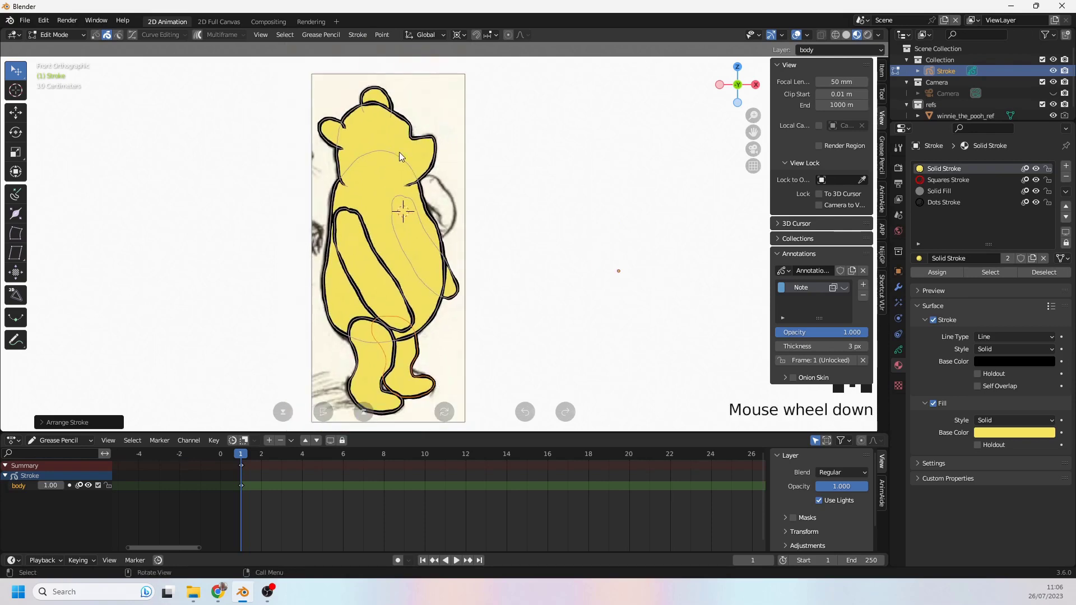
Step: Turn off the Wireframe geometry overlay so the hidden outlines do not show over the filled body
click(807, 35)
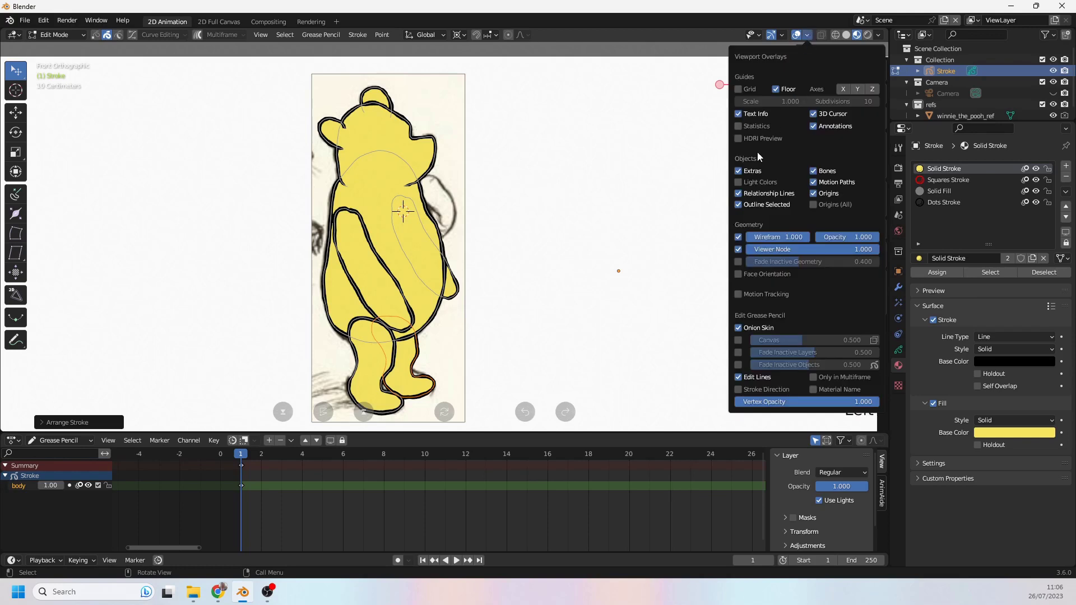
click(737, 238)
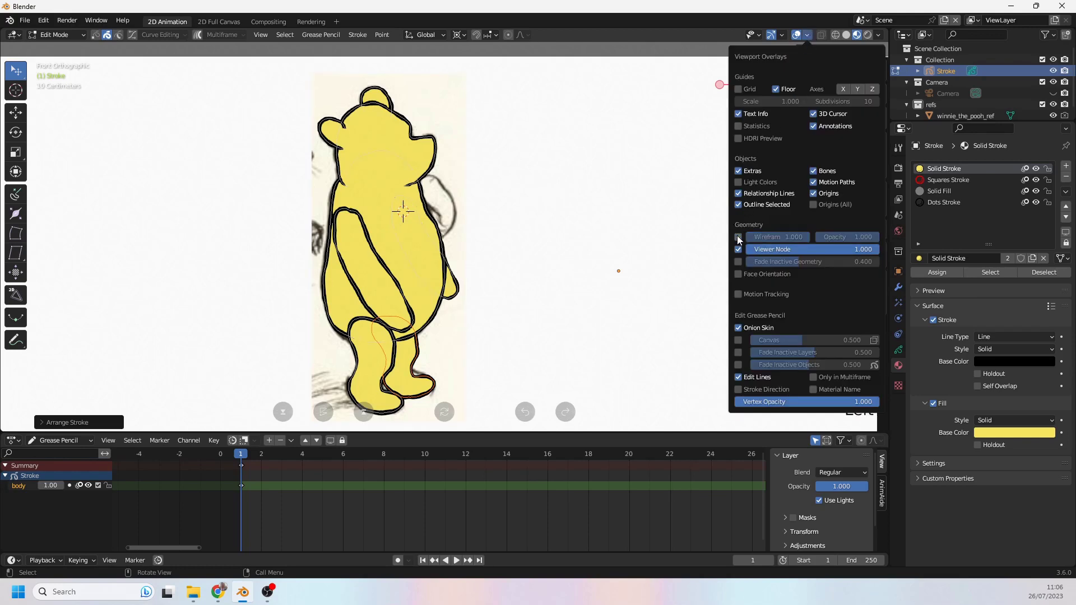
click(737, 238)
click(738, 237)
click(738, 238)
click(738, 237)
click(738, 237)
click(738, 238)
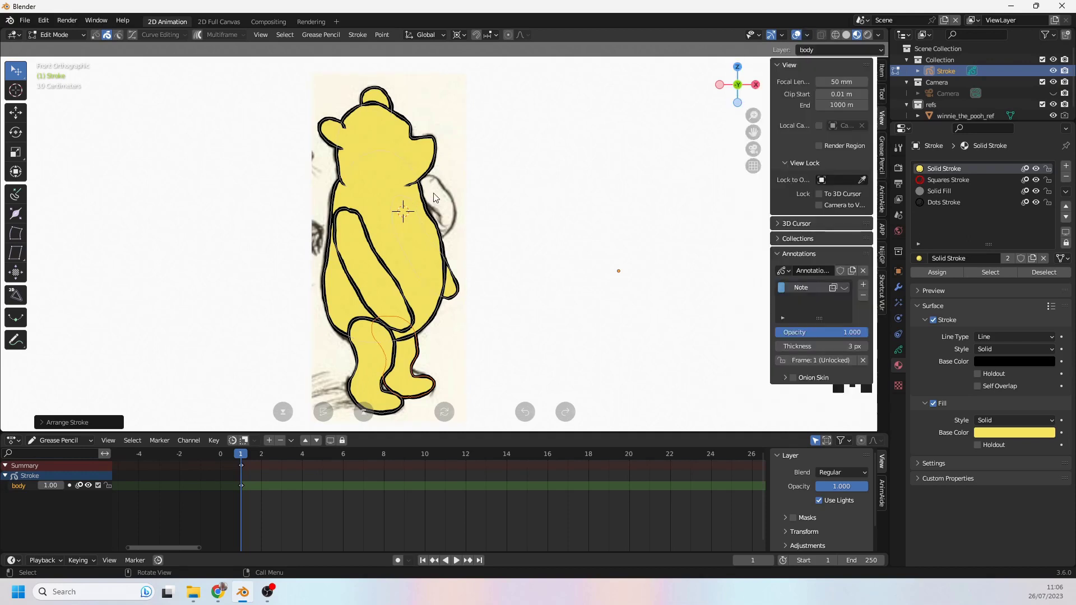
Step: Leave Edit Mode and disable the Fill on the Solid Stroke material to expose the reference's face
shift+middle_drag(282, 163, 239, 150)
click(56, 34)
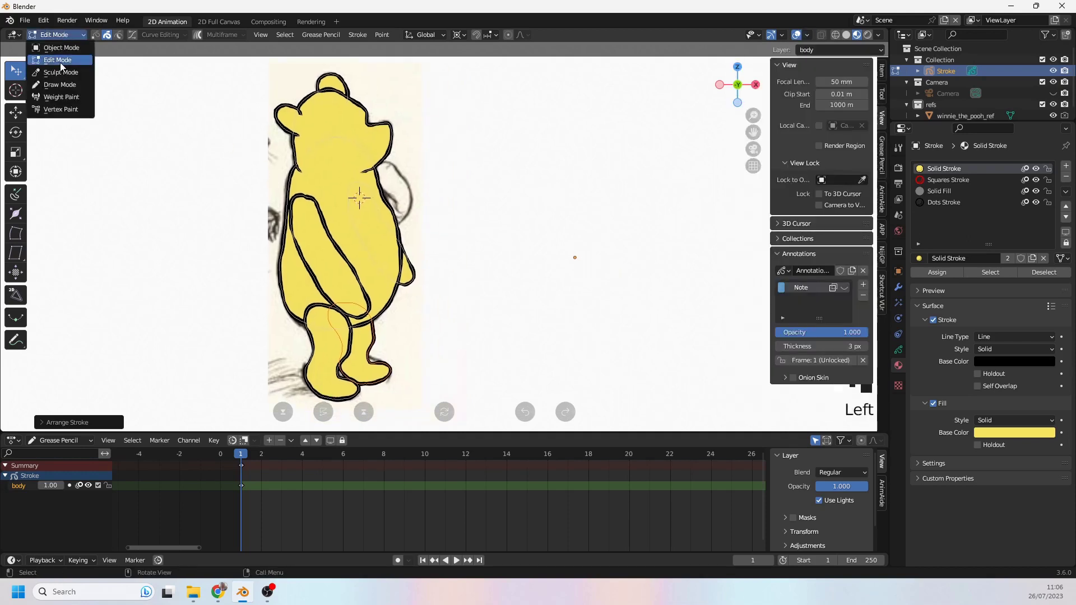
click(58, 86)
scroll(329, 156, up, 1)
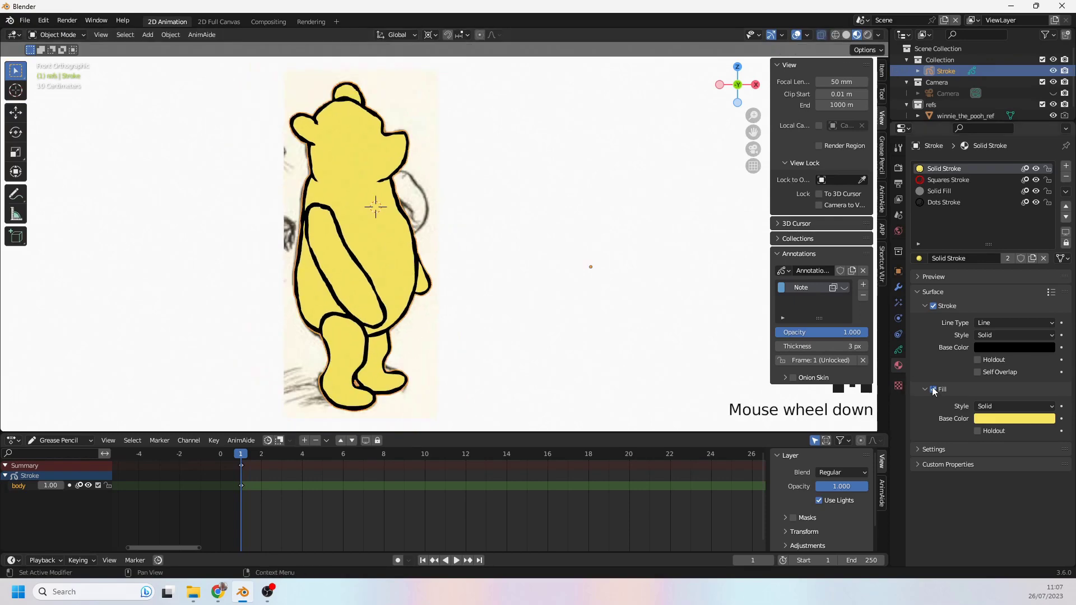
click(934, 391)
scroll(610, 276, up, 2)
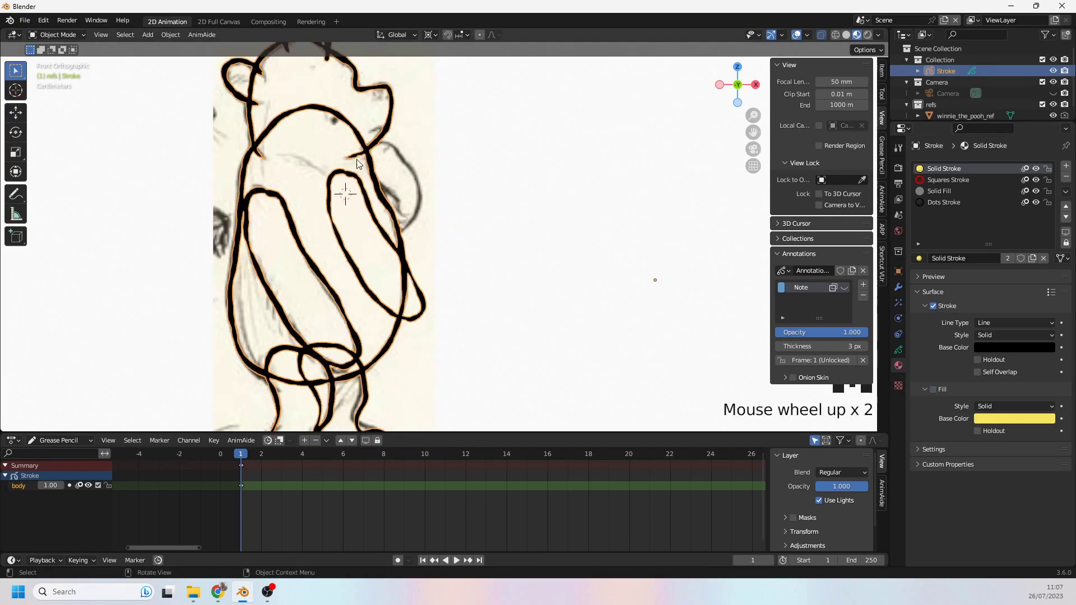
shift+middle_drag(324, 111, 394, 170)
Step: Draw the small solid eye over the reference in Draw Mode with the Solid Stroke material
click(56, 34)
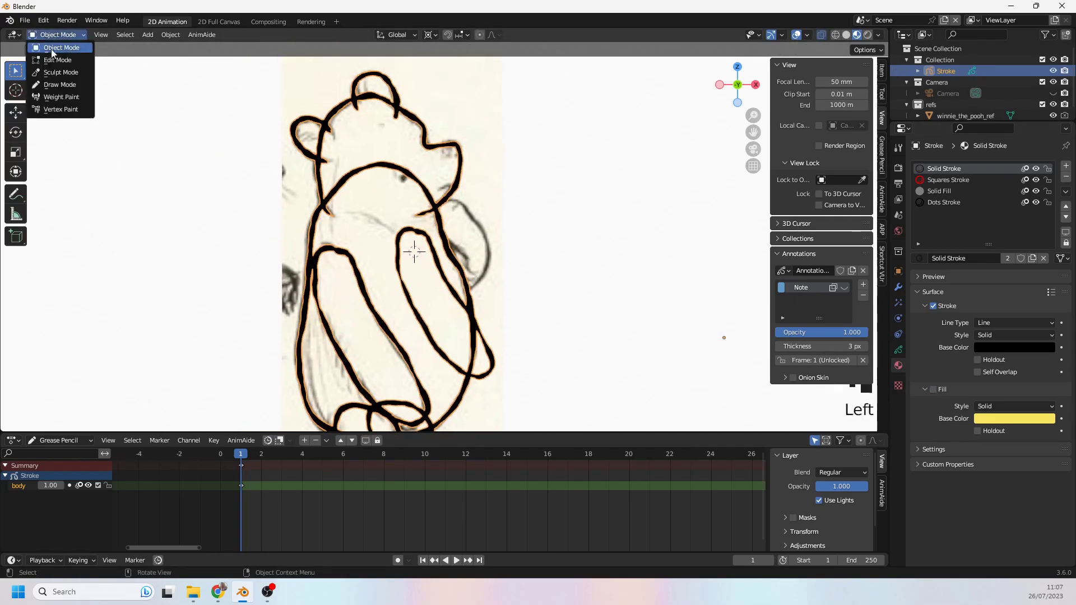
click(59, 86)
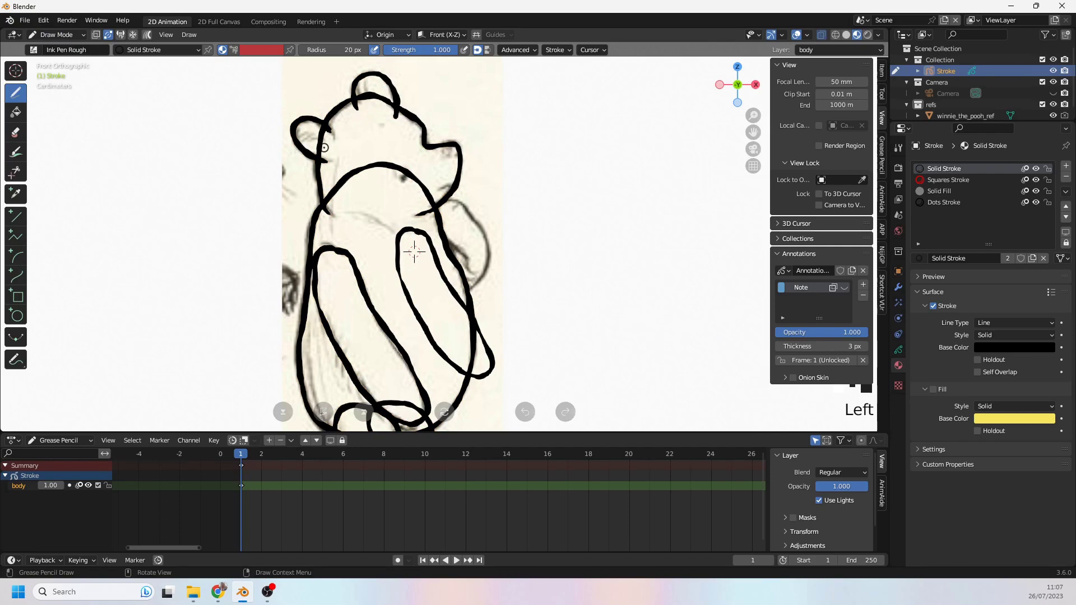
drag(402, 180, 406, 175)
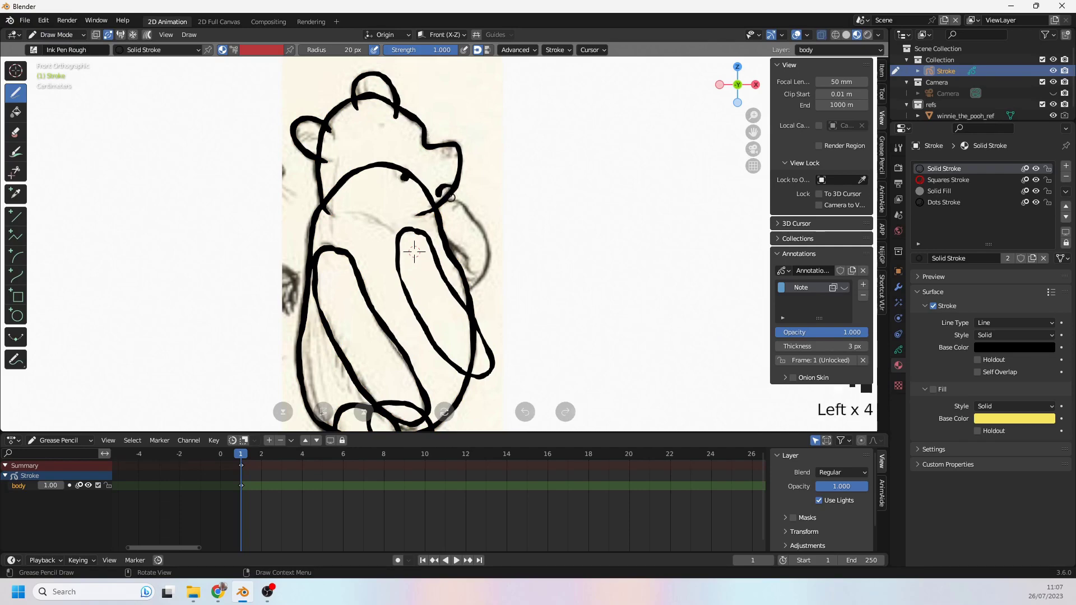
Step: Undo the unwanted mouth strokes, then draw the short mouth line and the dark oval nose at the snout
key(ctrl+z)
click(439, 190)
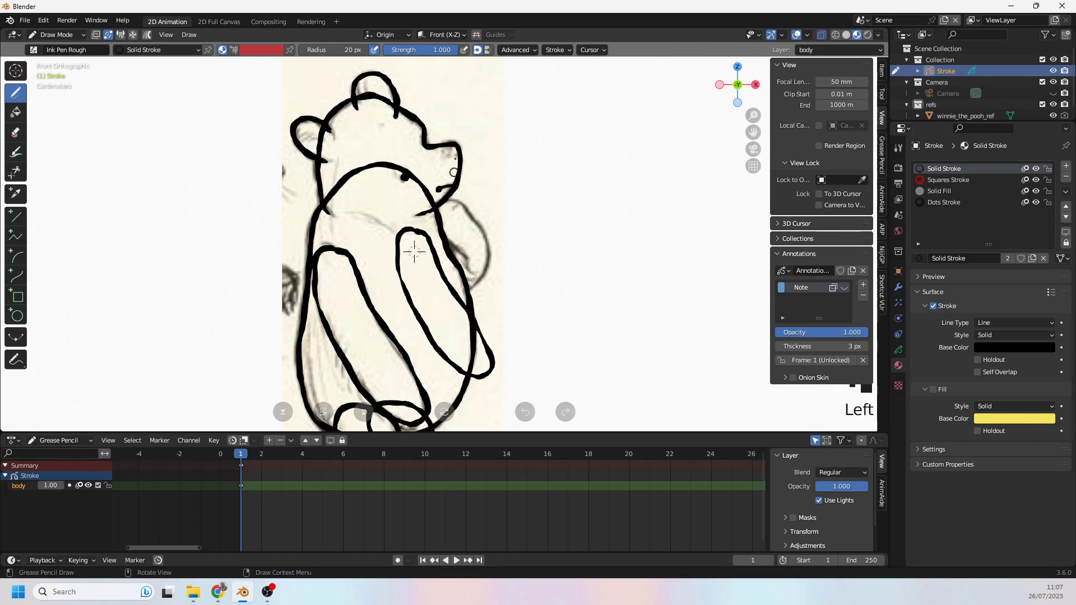
key(ctrl+z)
mouse_move(437, 188)
mouse_down()
mouse_move(459, 186)
mouse_move(442, 152)
mouse_move(452, 149)
mouse_up()
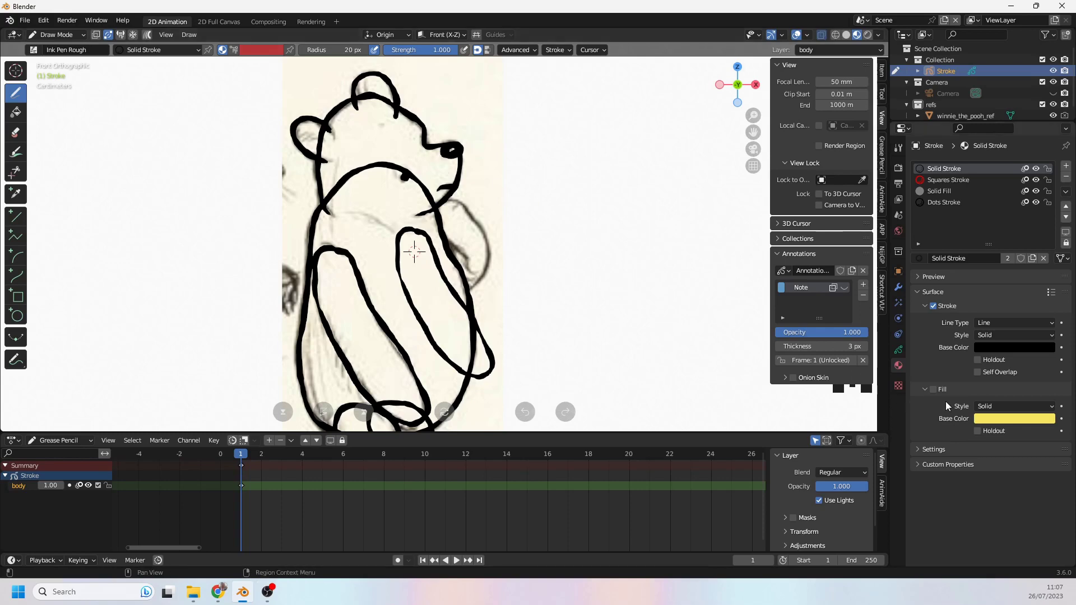
Step: Enable the yellow Fill on the Solid Stroke material again
click(933, 389)
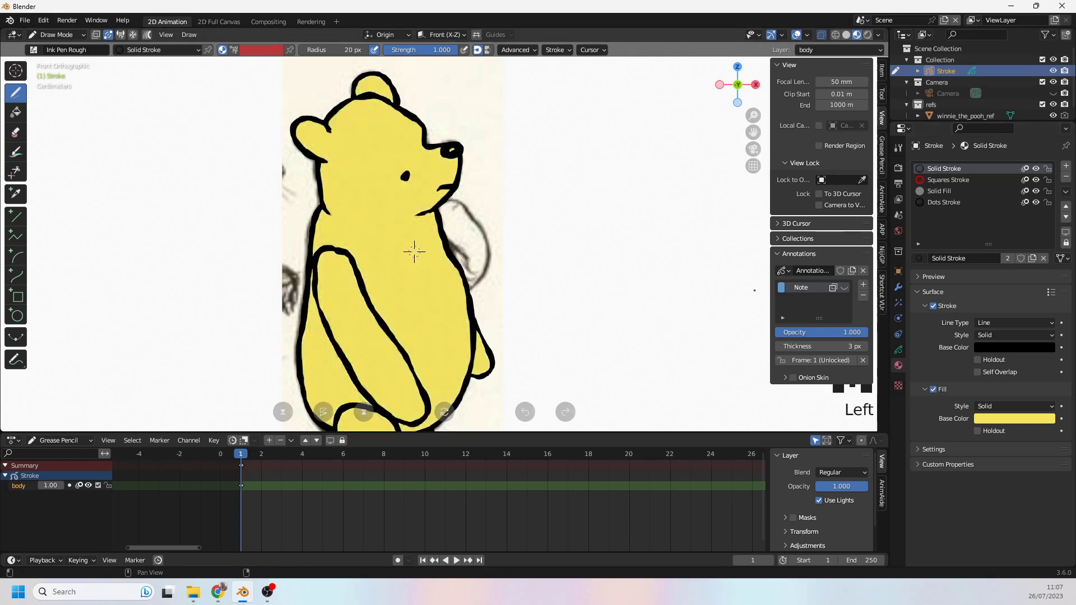
scroll(482, 211, up, 2)
shift+middle_drag(376, 156, 368, 181)
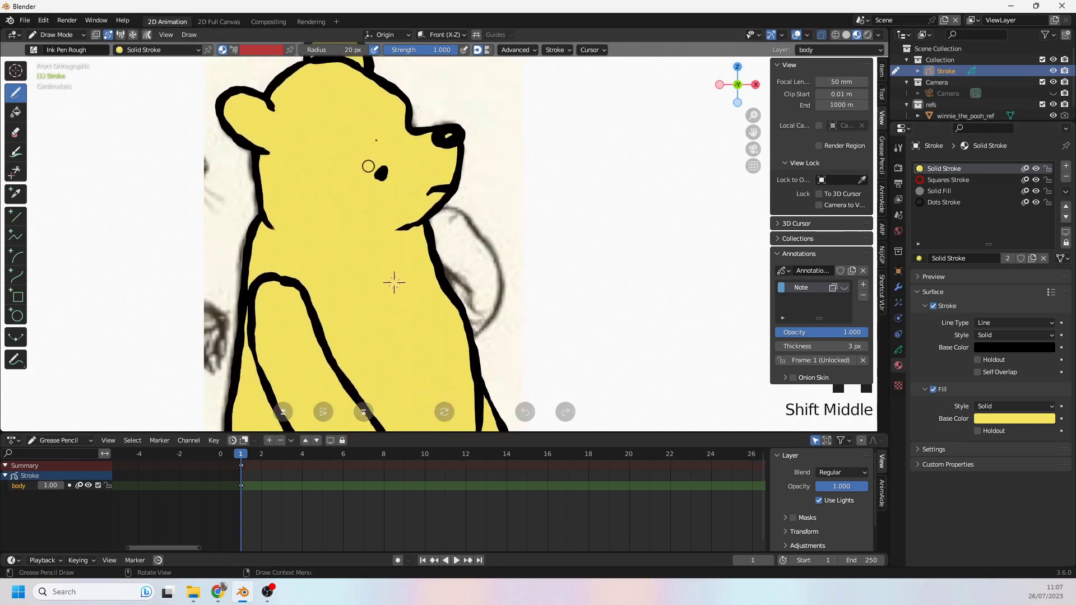
Step: Select the eye stroke in Edit Mode and reshape it slightly with short brush strokes in Sculpt Mode
click(50, 36)
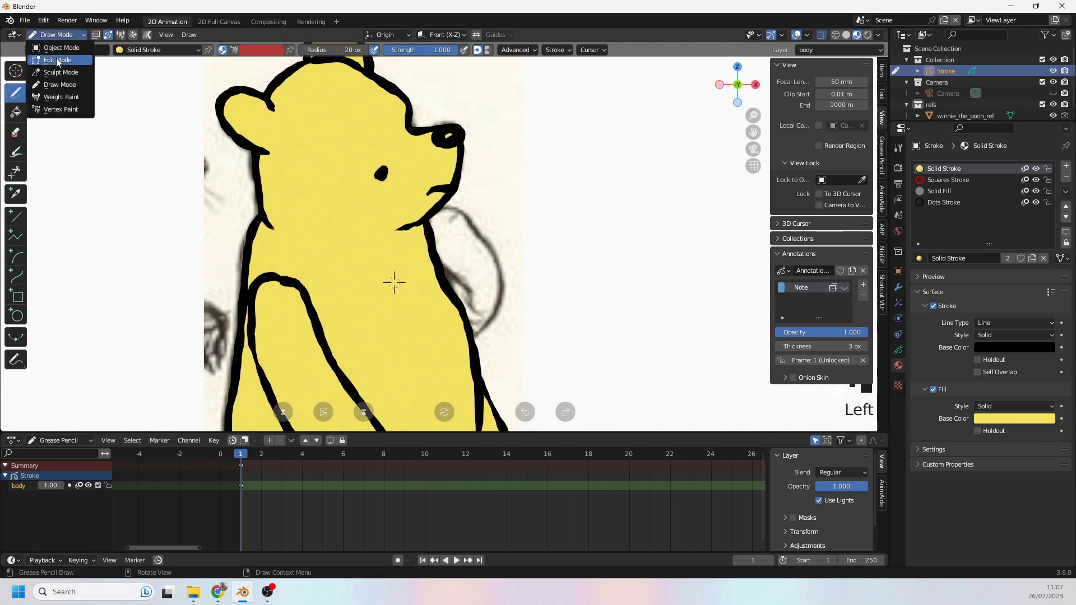
click(58, 60)
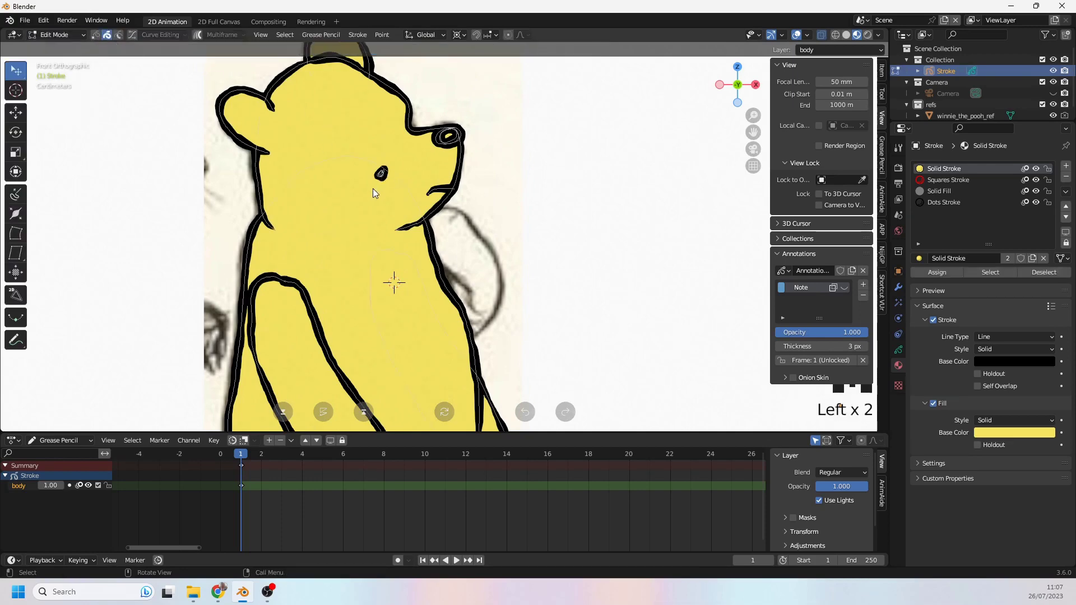
scroll(383, 179, up, 2)
click(349, 150)
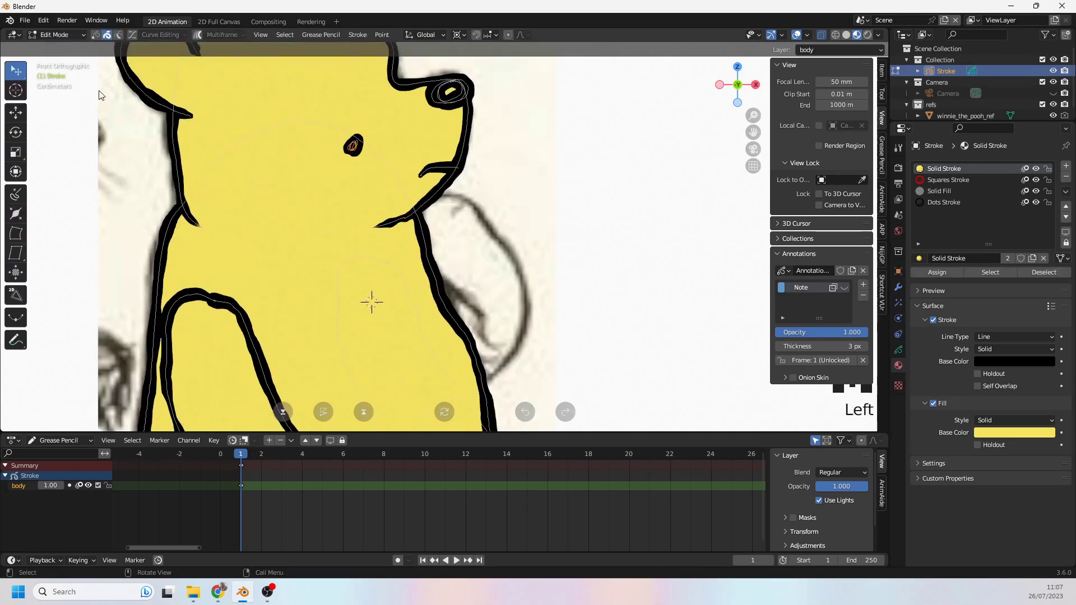
click(56, 35)
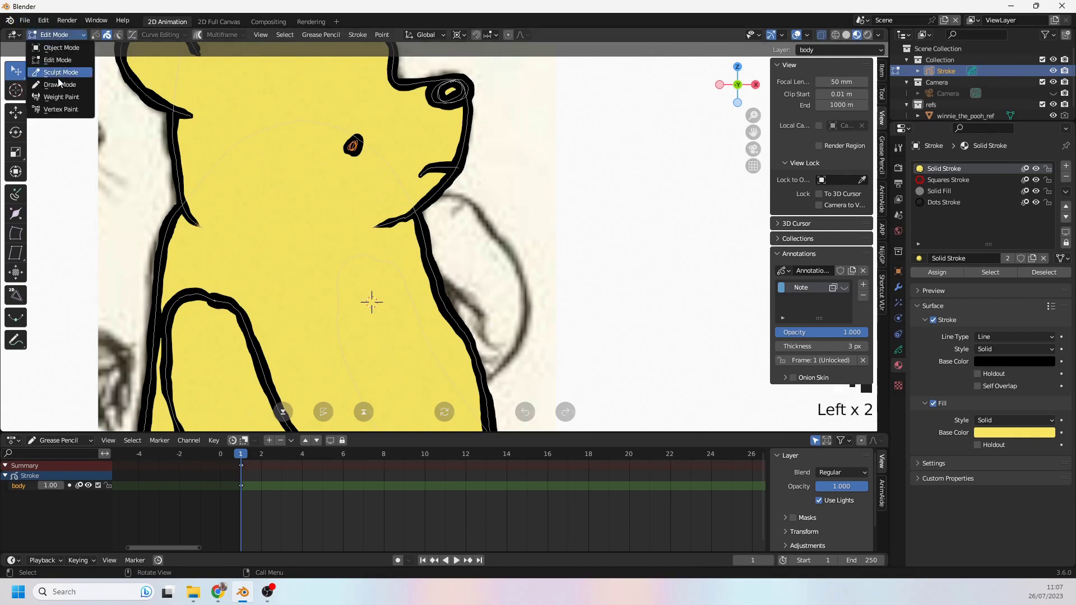
click(59, 73)
drag(331, 143, 335, 127)
drag(334, 142, 338, 126)
drag(338, 143, 334, 115)
mouse_move(330, 131)
mouse_down()
mouse_move(334, 108)
mouse_move(336, 118)
mouse_up()
mouse_move(336, 136)
mouse_down()
mouse_move(332, 116)
mouse_move(342, 119)
mouse_move(337, 139)
mouse_move(374, 126)
mouse_move(378, 136)
mouse_move(335, 145)
mouse_up()
Step: Hide the viewport overlays to check the whole filled character
click(796, 35)
scroll(328, 183, down, 4)
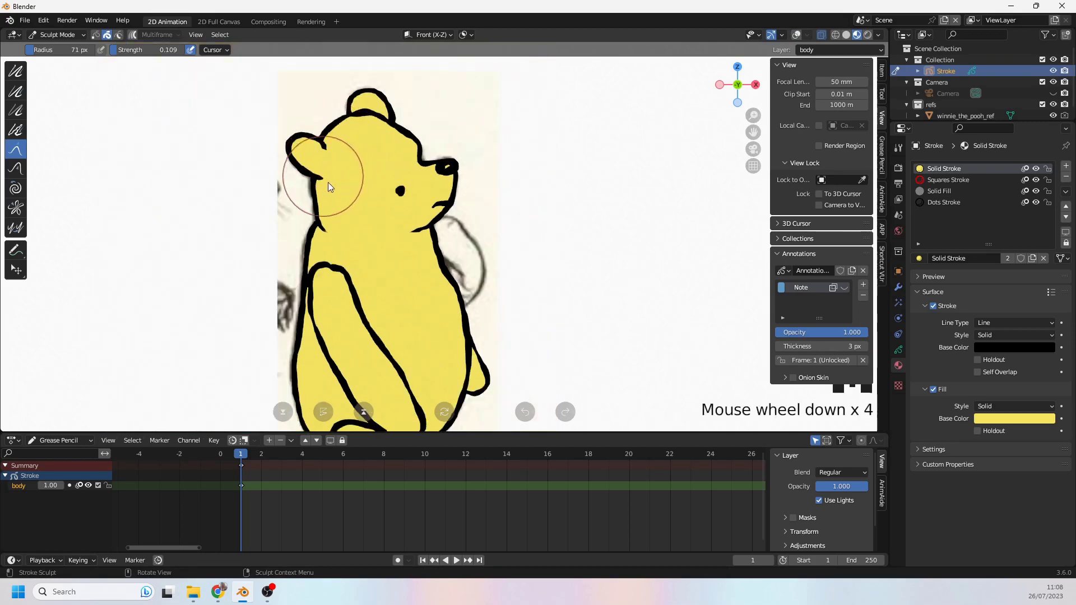
shift+middle_drag(328, 182, 284, 204)
scroll(311, 207, down, 2)
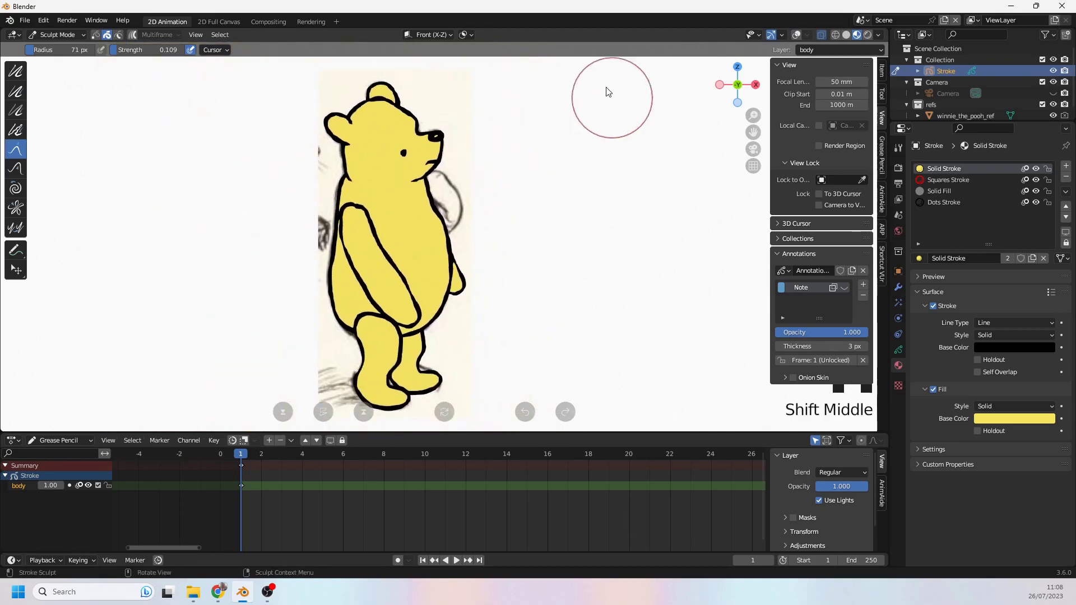
shift+middle_drag(583, 168, 535, 166)
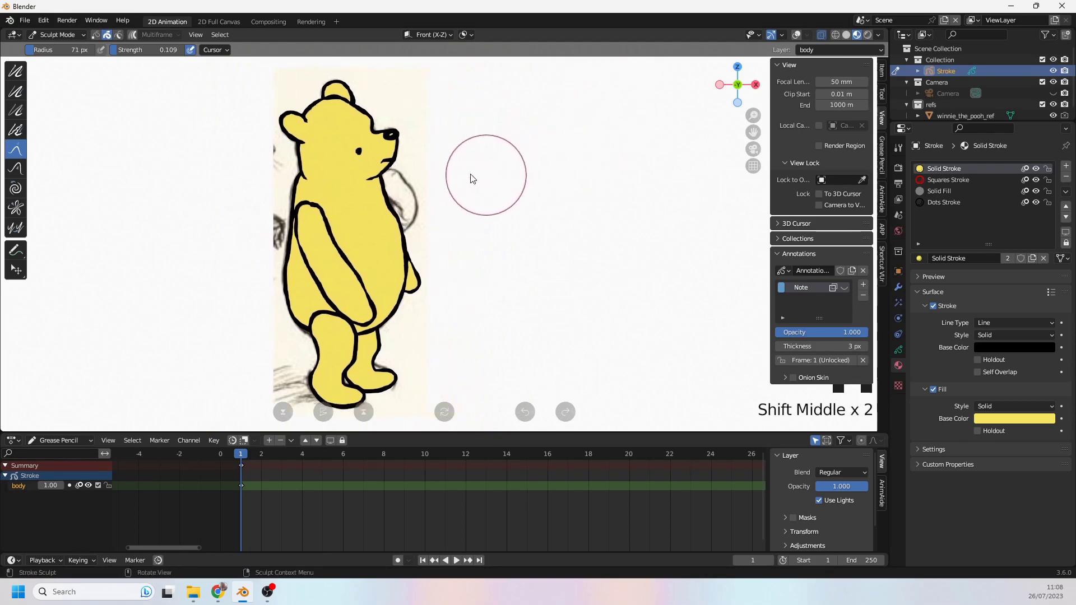